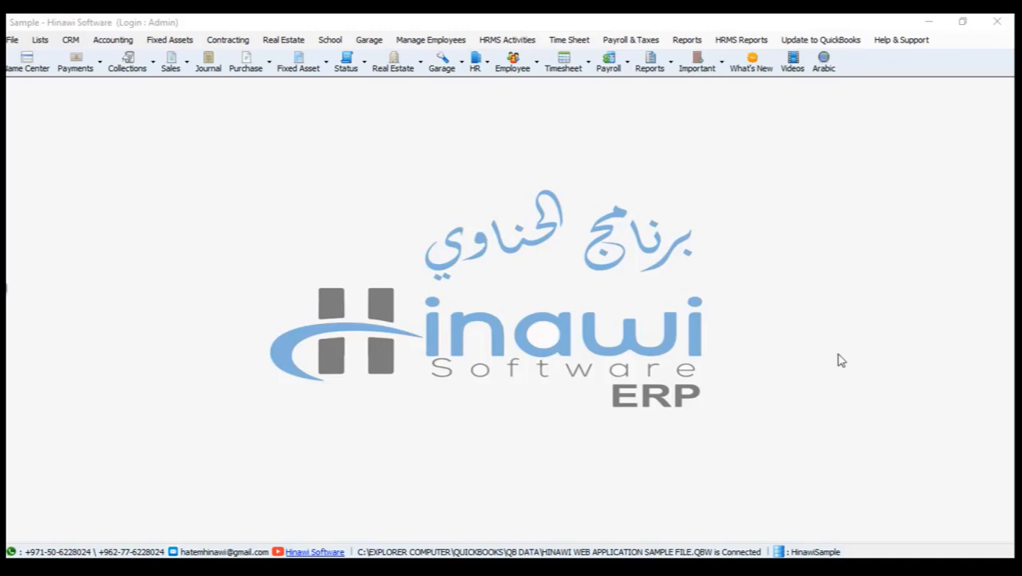
left_click(498, 40)
left_click(455, 41)
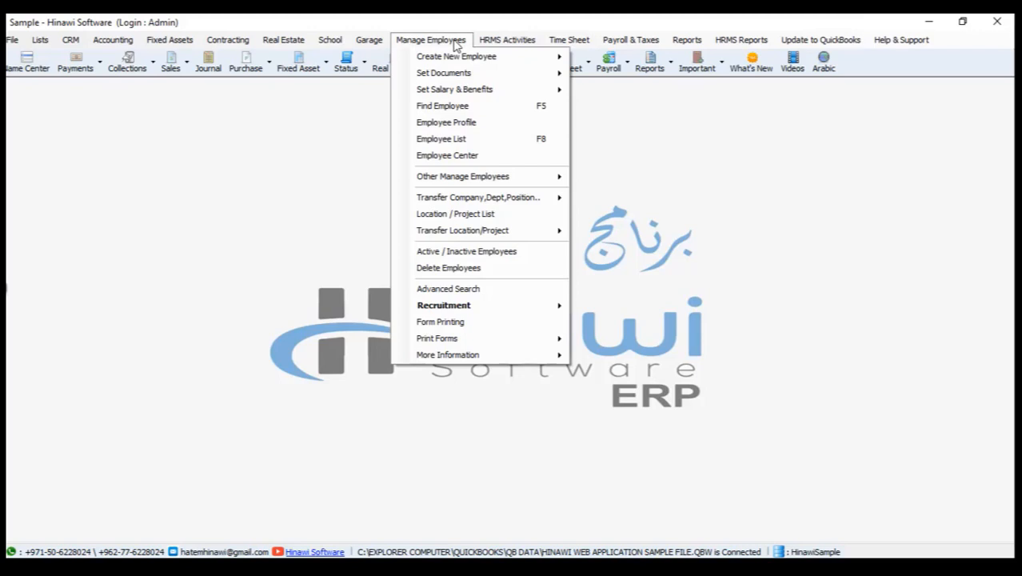
mouse_move(456, 57)
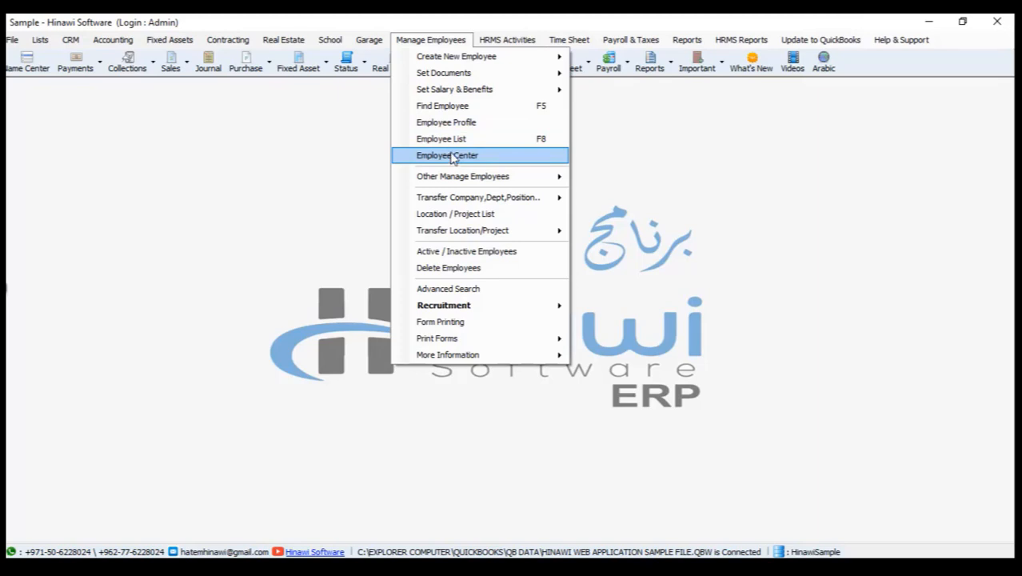
left_click(430, 40)
left_click(11, 39)
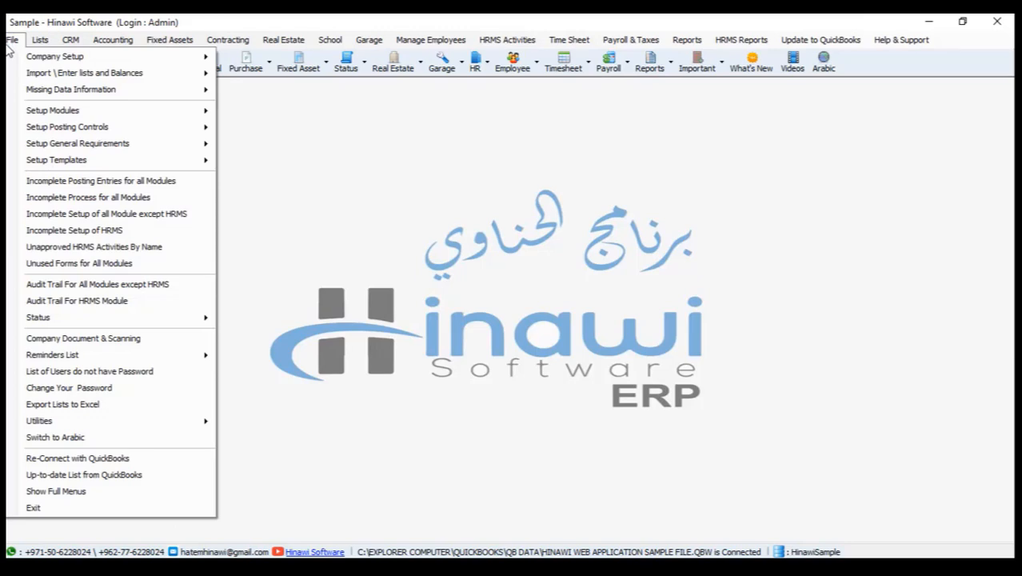
mouse_move(26, 76)
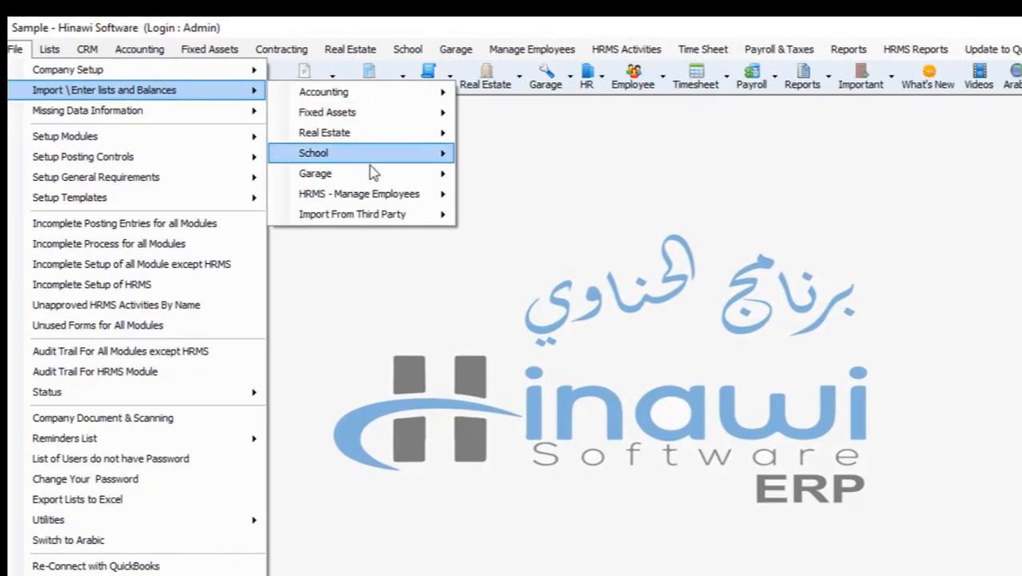
mouse_move(367, 196)
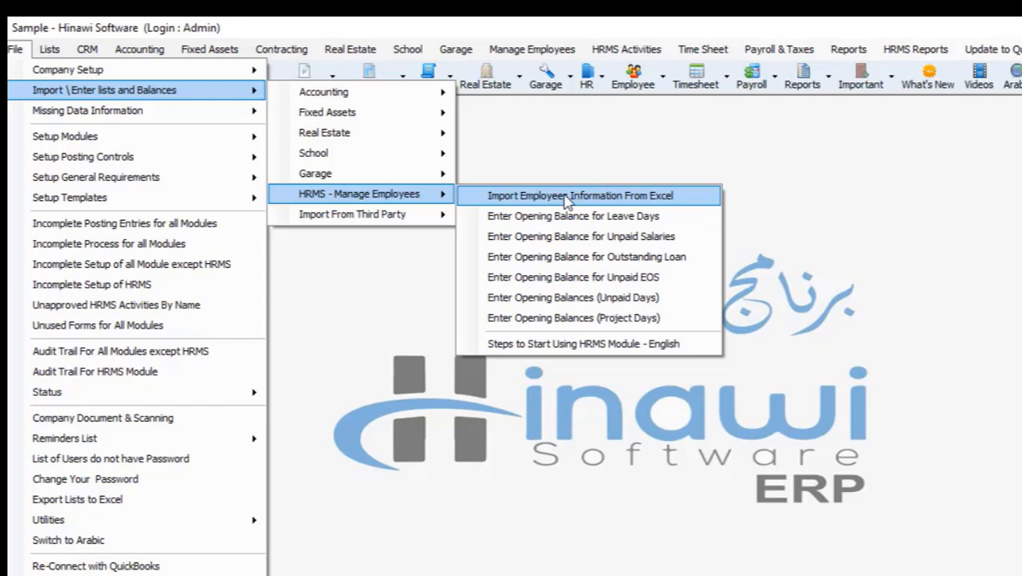
left_click(603, 43)
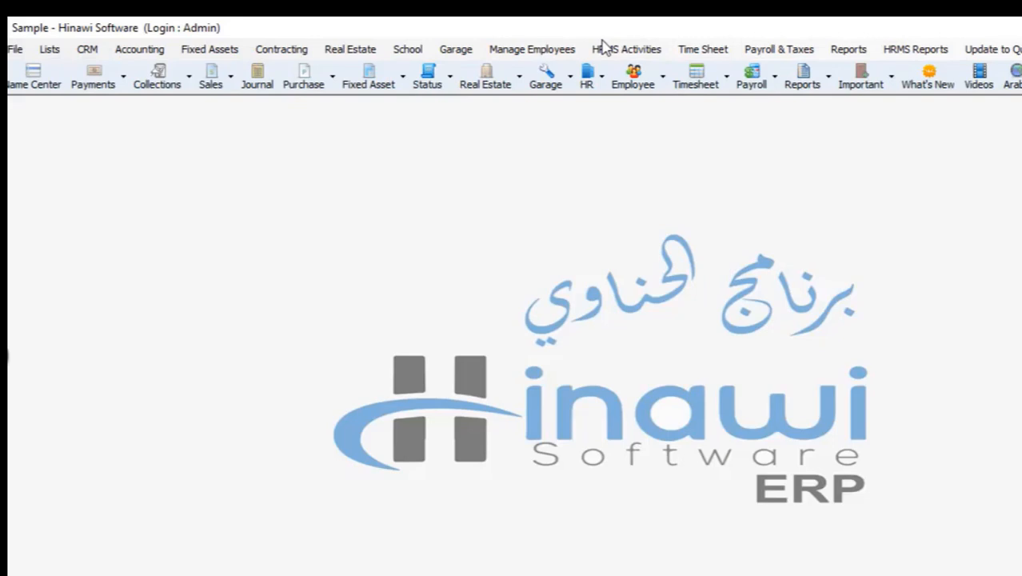
left_click(544, 50)
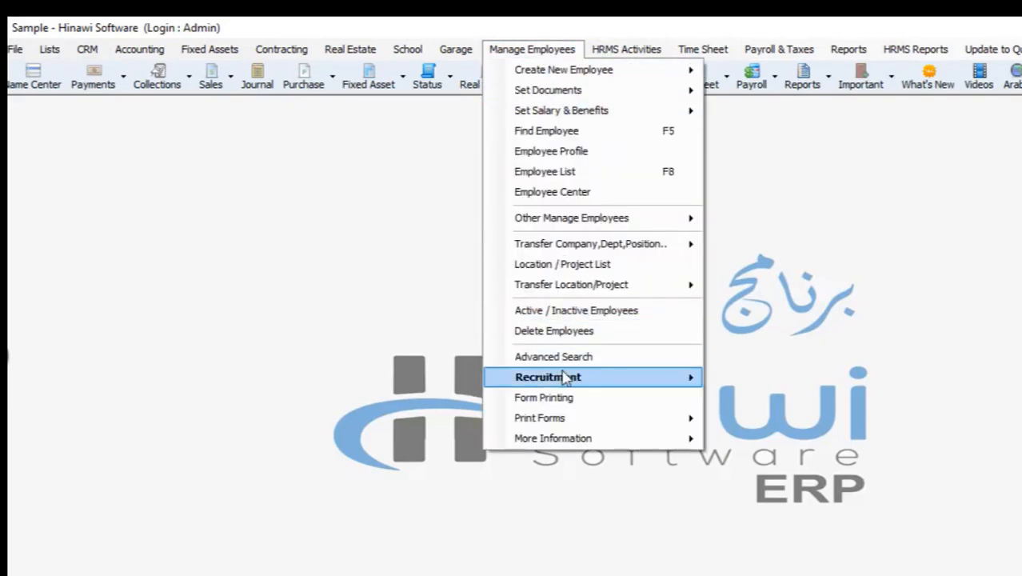
mouse_move(548, 382)
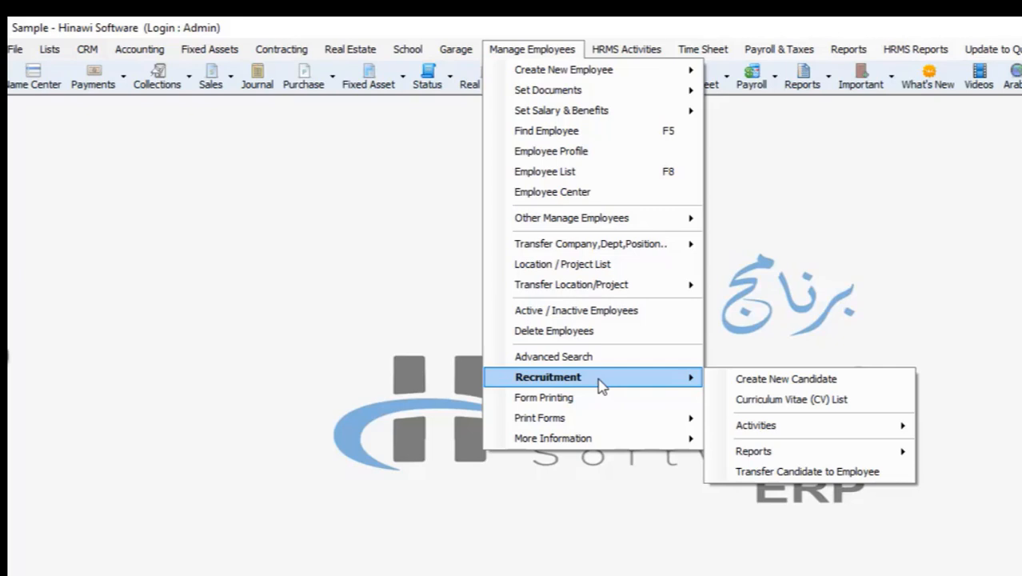
mouse_move(588, 78)
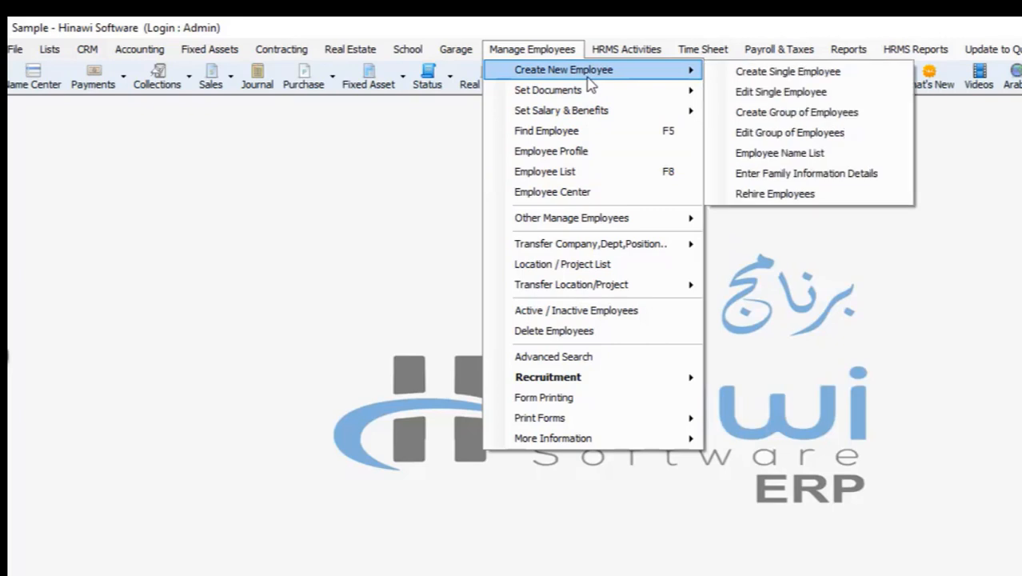
mouse_move(606, 382)
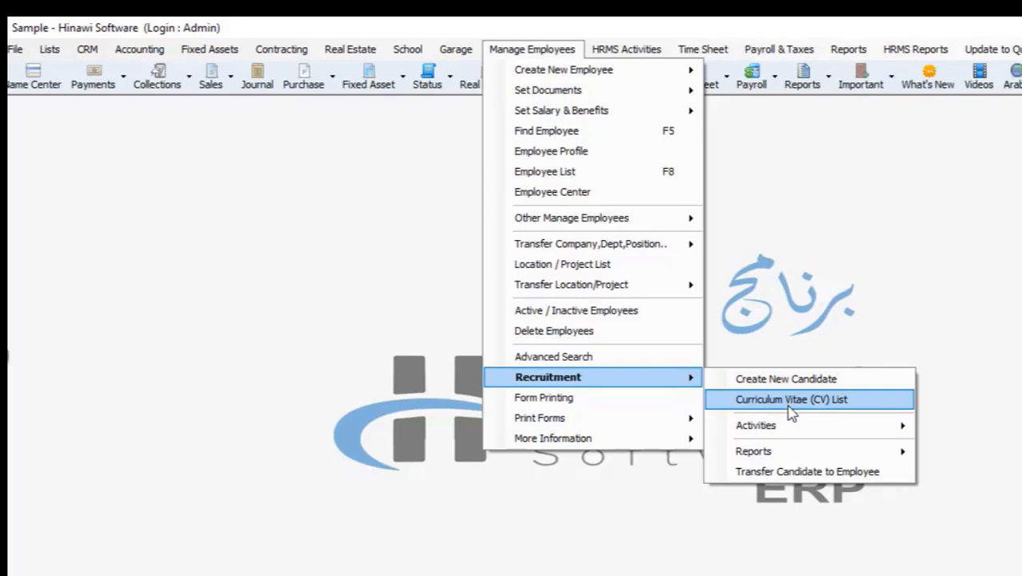
mouse_move(797, 428)
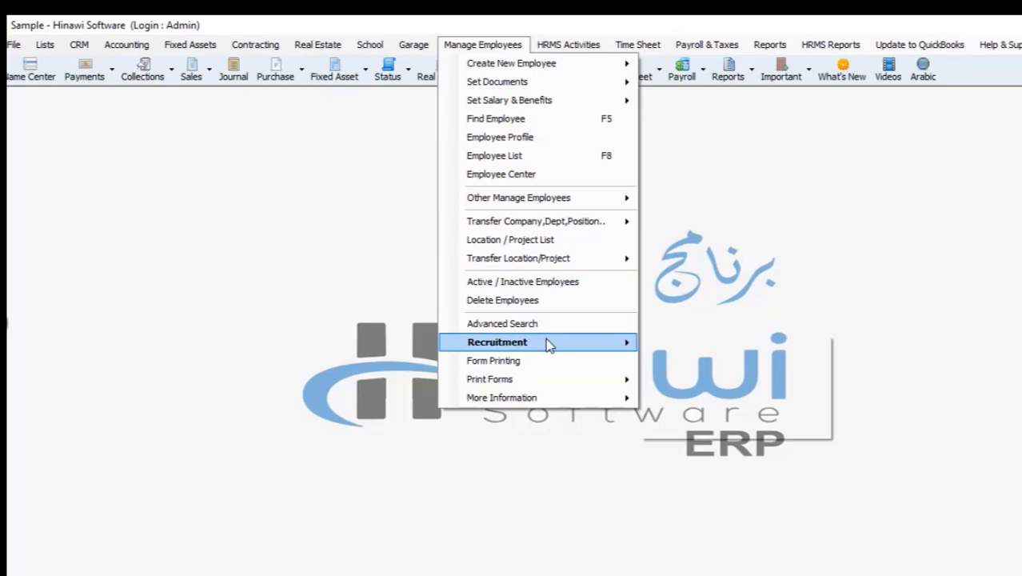
mouse_move(549, 343)
mouse_move(718, 414)
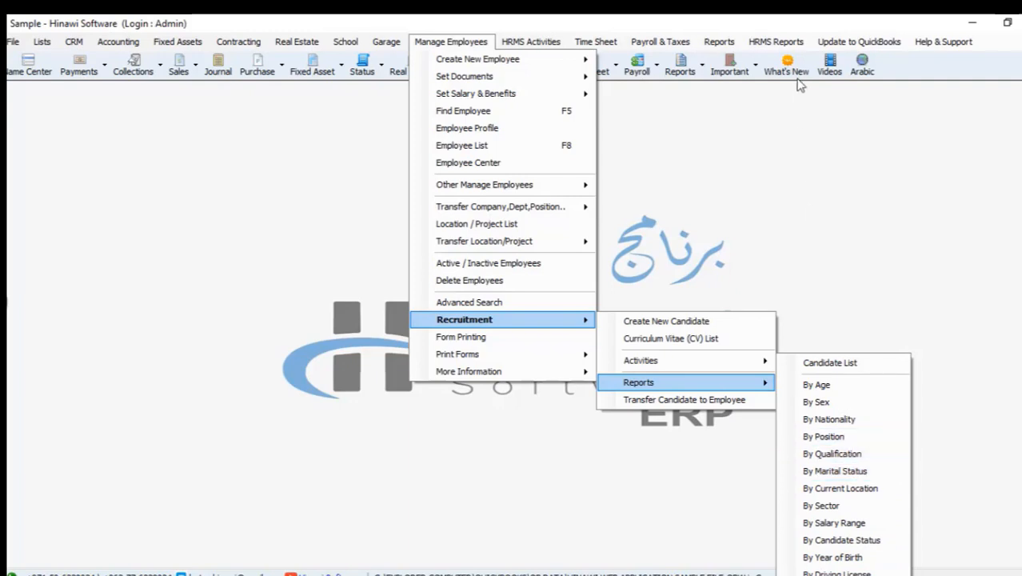
mouse_move(772, 44)
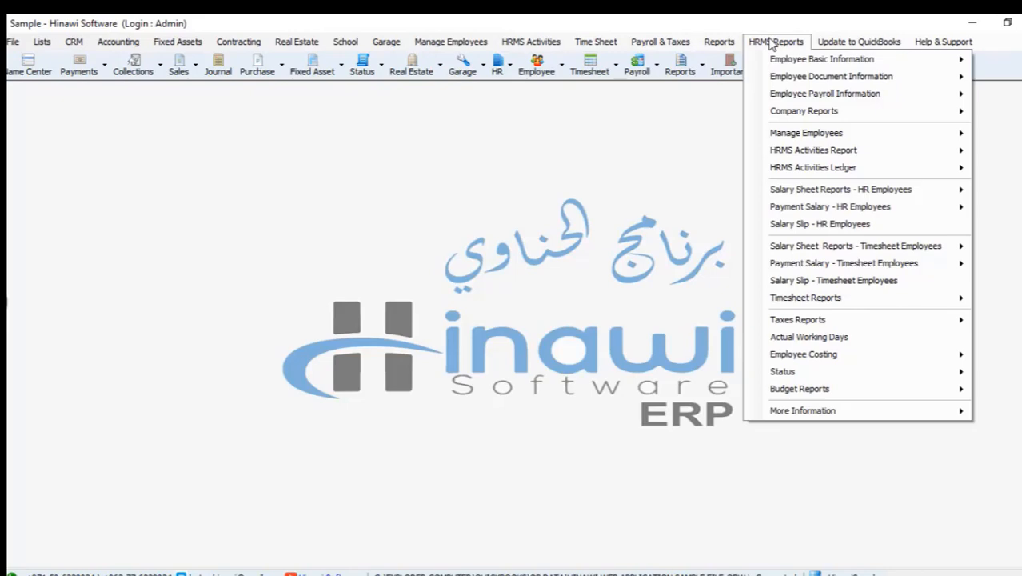
mouse_move(507, 42)
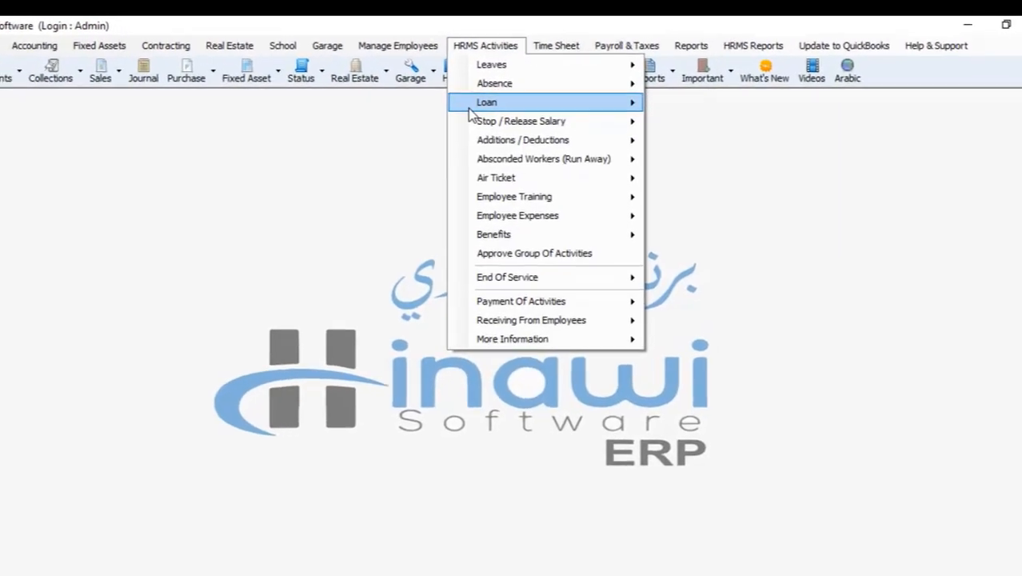
Open a new recruitment candidate record and set its position to Admin.Assistant
mouse_move(426, 48)
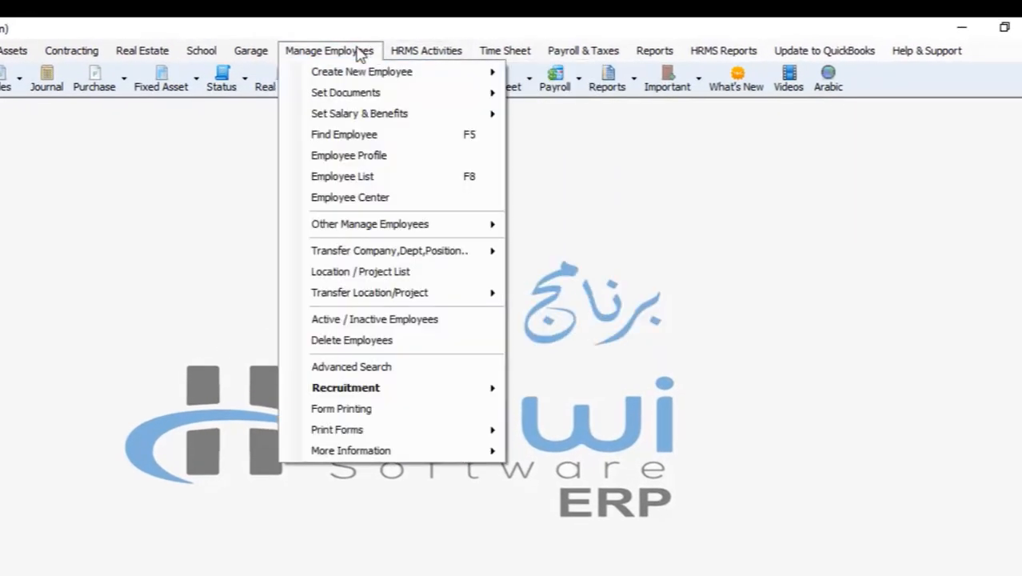
mouse_move(400, 395)
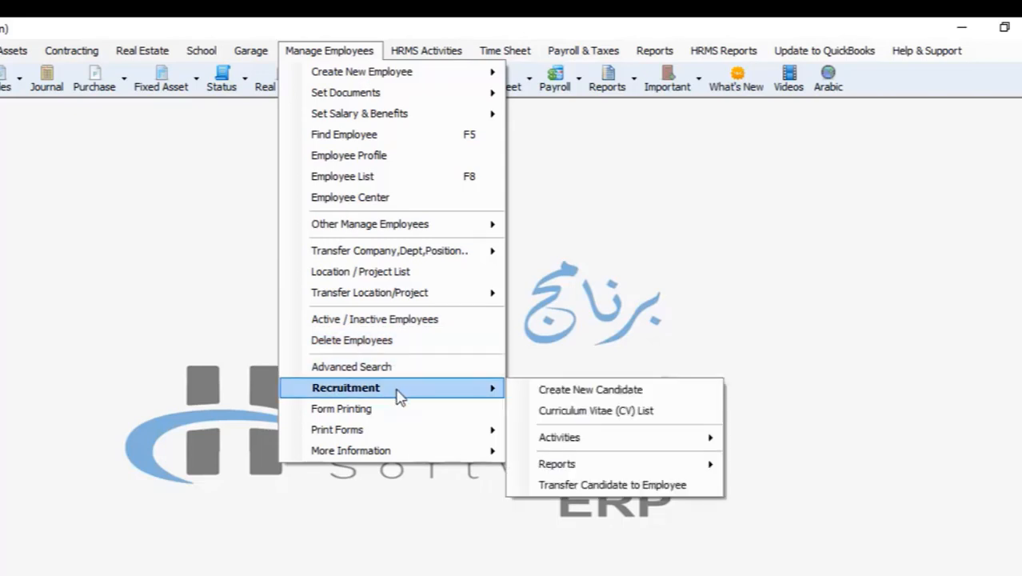
left_click(597, 401)
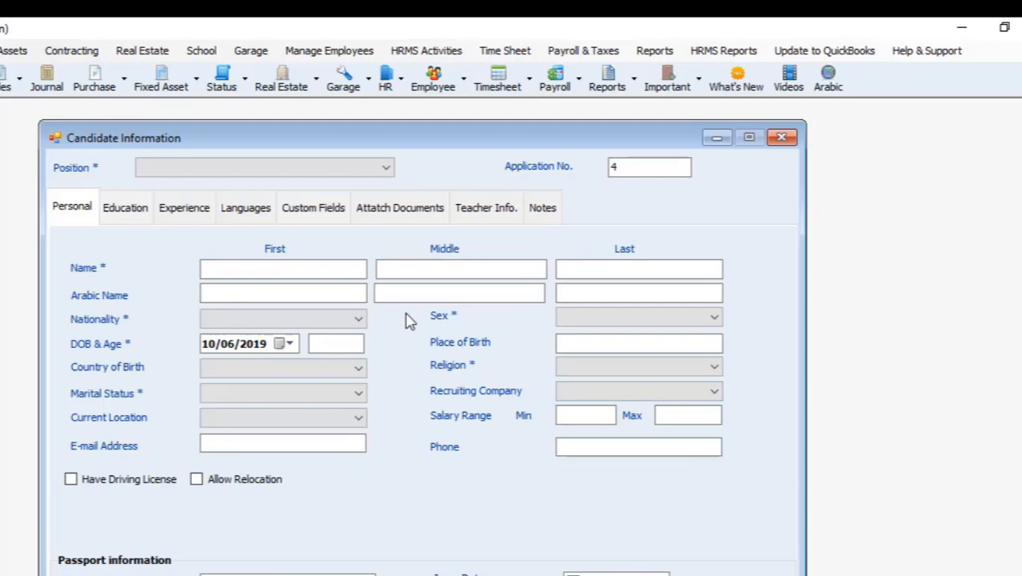
left_click(285, 167)
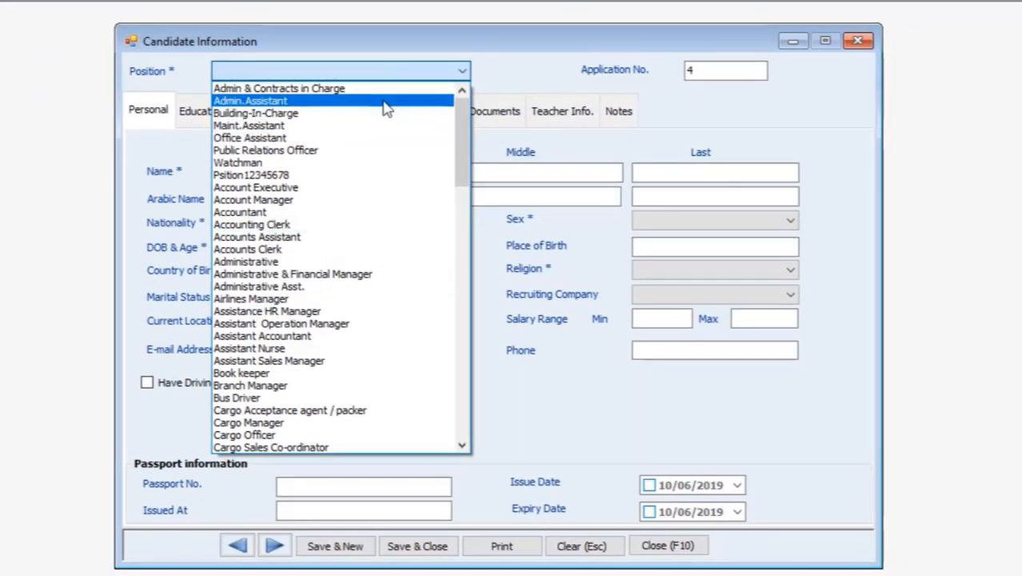
left_click(356, 102)
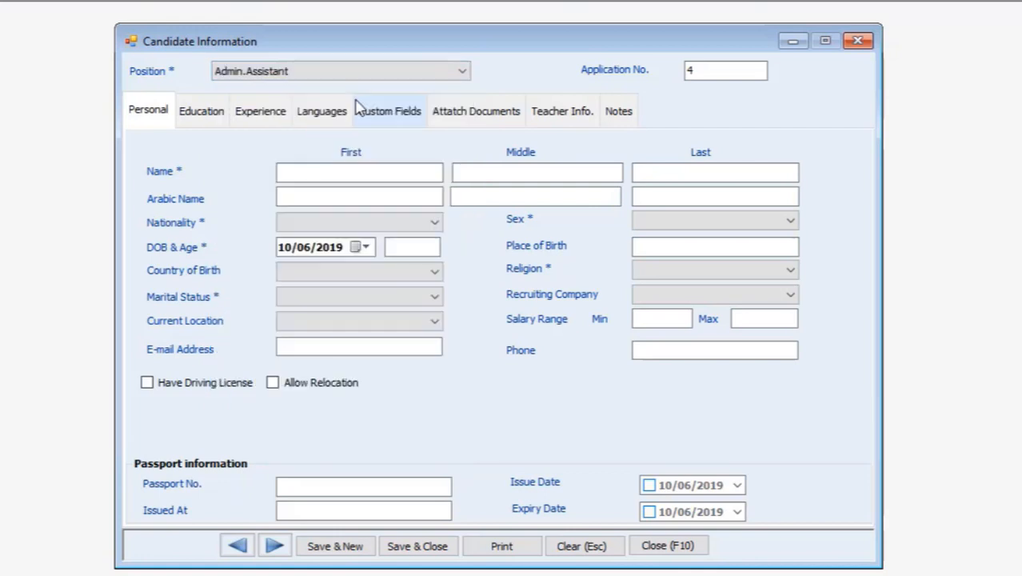
Enter the candidate's first, middle and last names in the English name fields
left_click(330, 169)
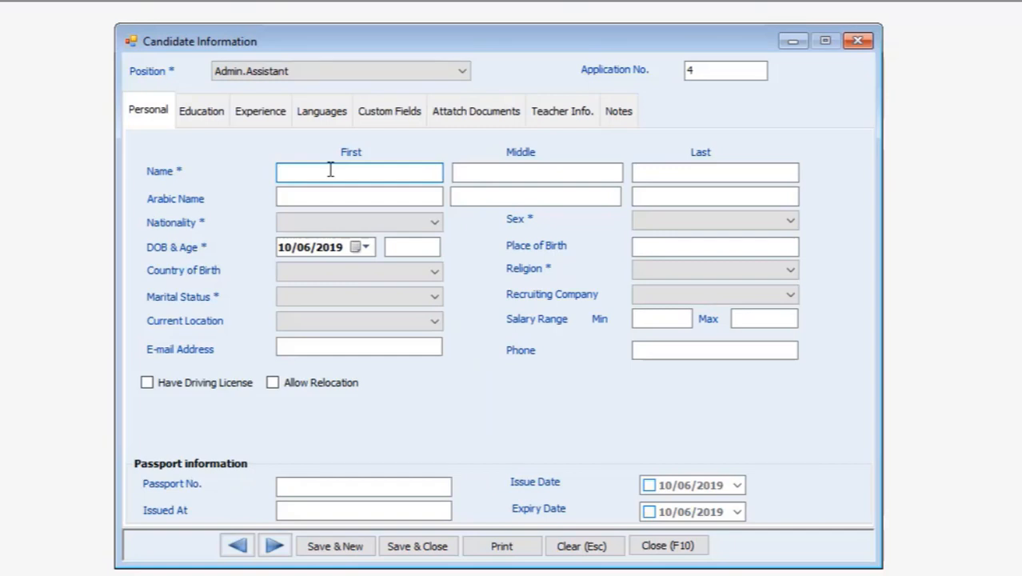
type("Alex")
left_click(546, 169)
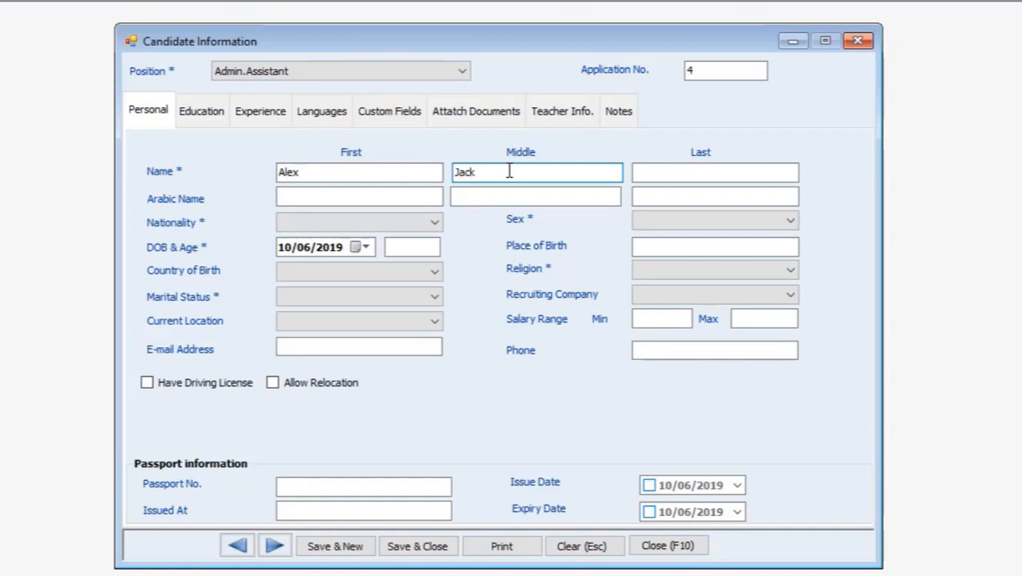
left_click(678, 174)
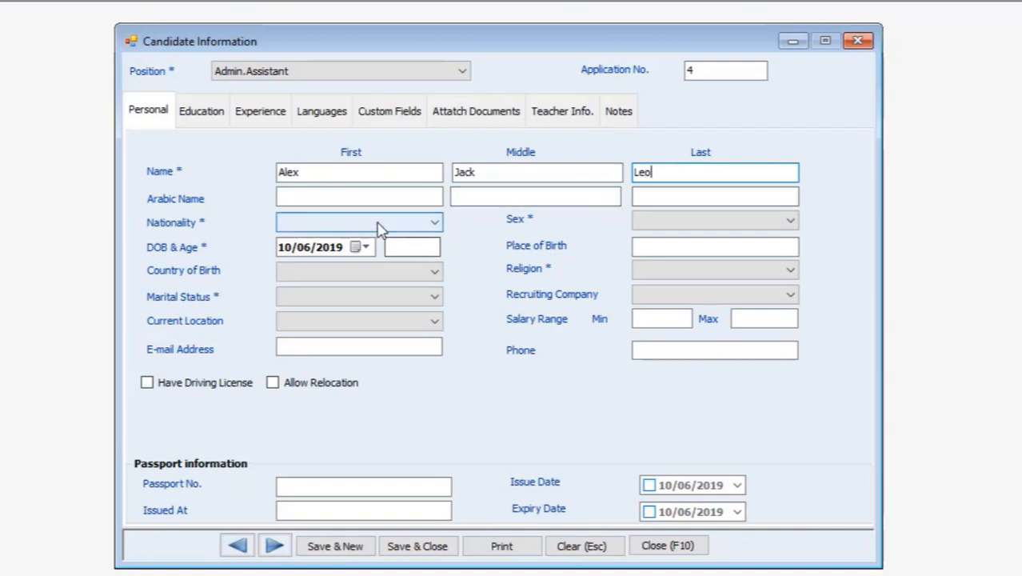
Set the candidate's nationality to UAE
left_click(380, 226)
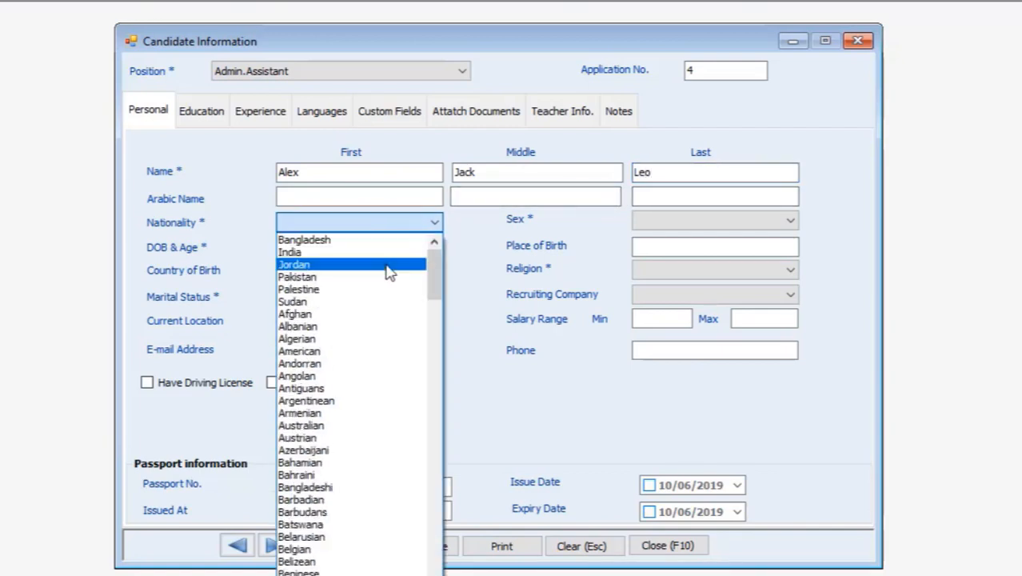
key("u")
key("u")
key("u")
key("u")
key("u")
key("u")
key("u")
key("u")
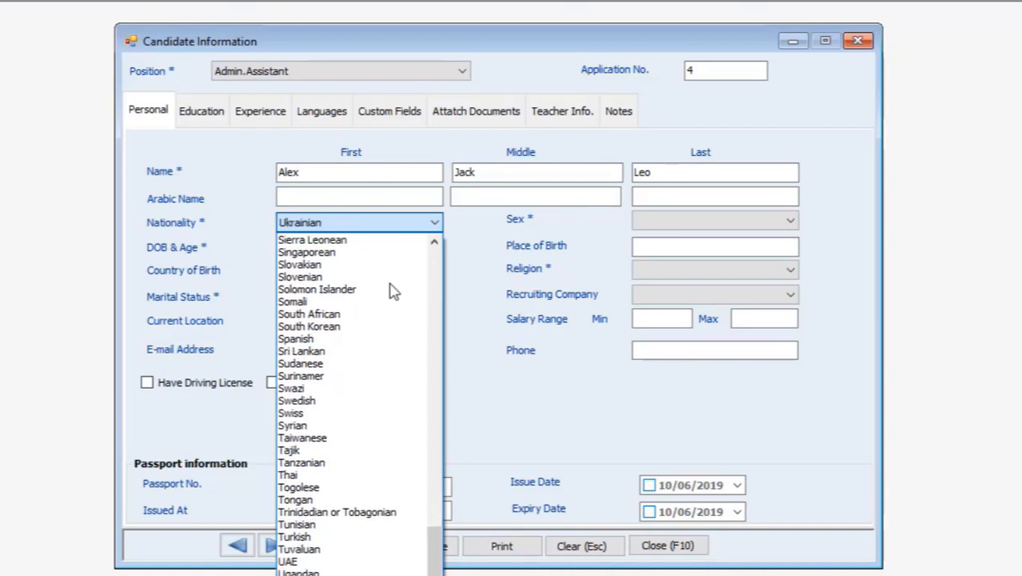
key("u")
key("u")
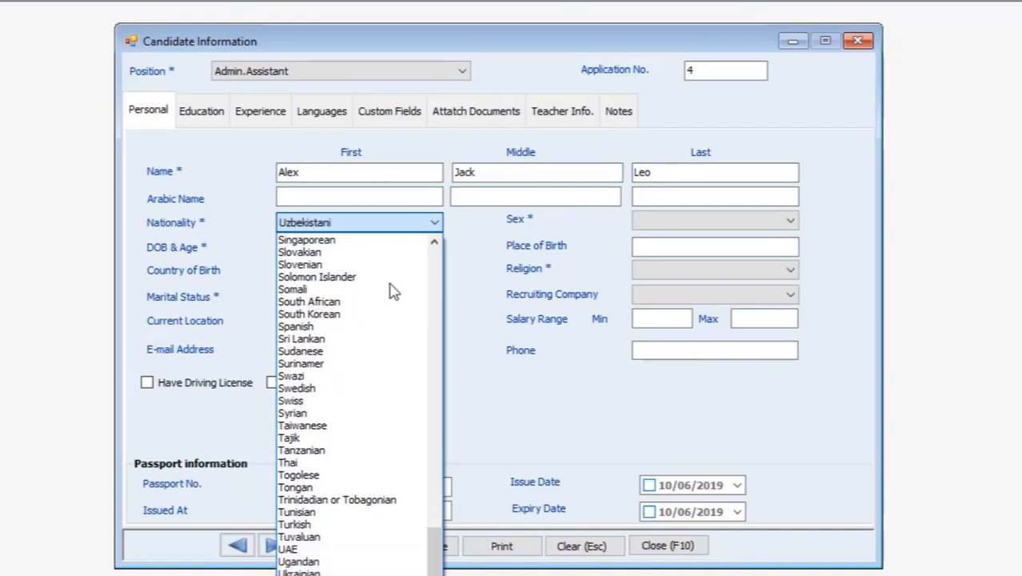
left_click(346, 551)
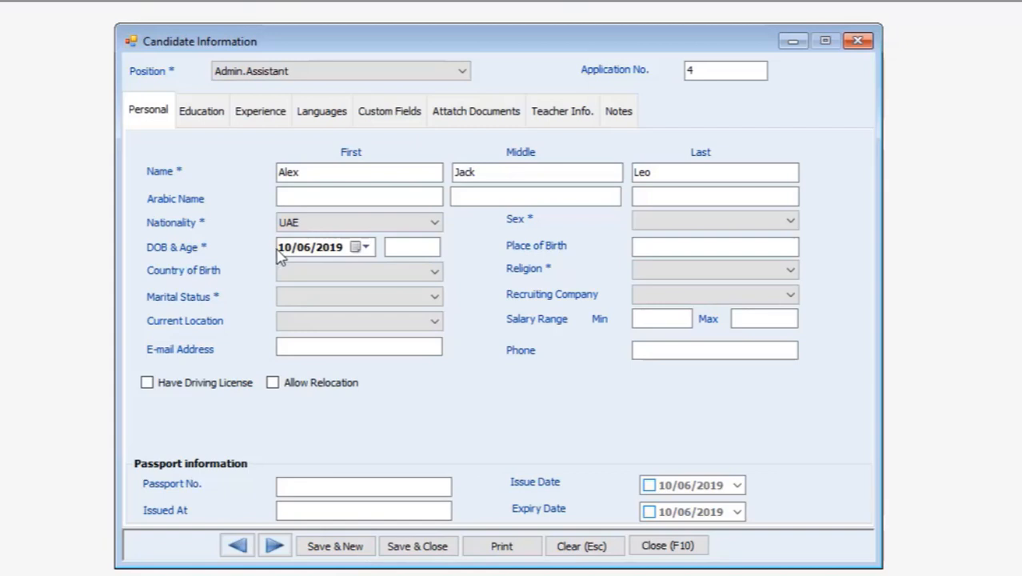
Set the candidate's date of birth by choosing its year, month and day in the calendar
left_click(360, 247)
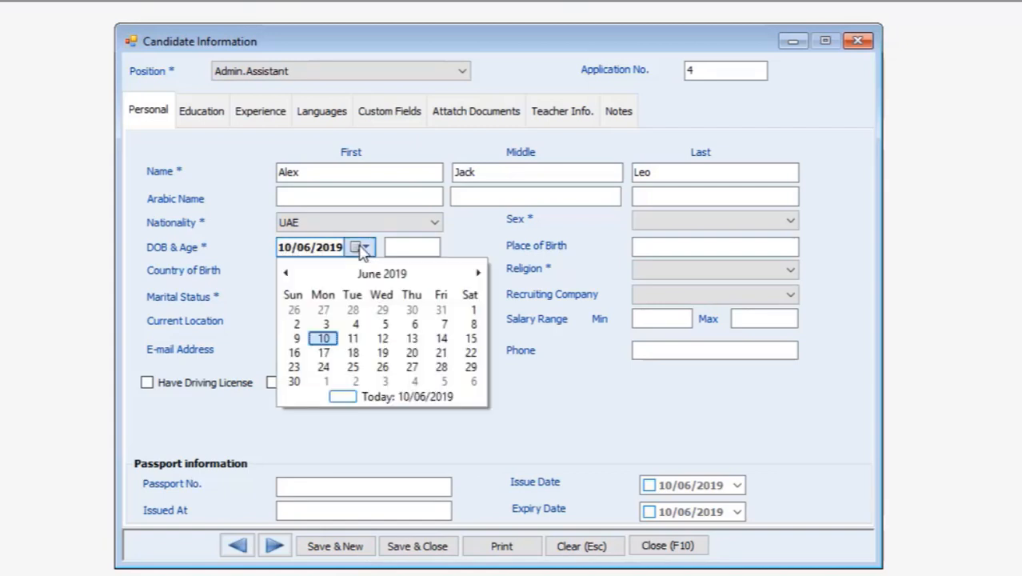
left_click(285, 273)
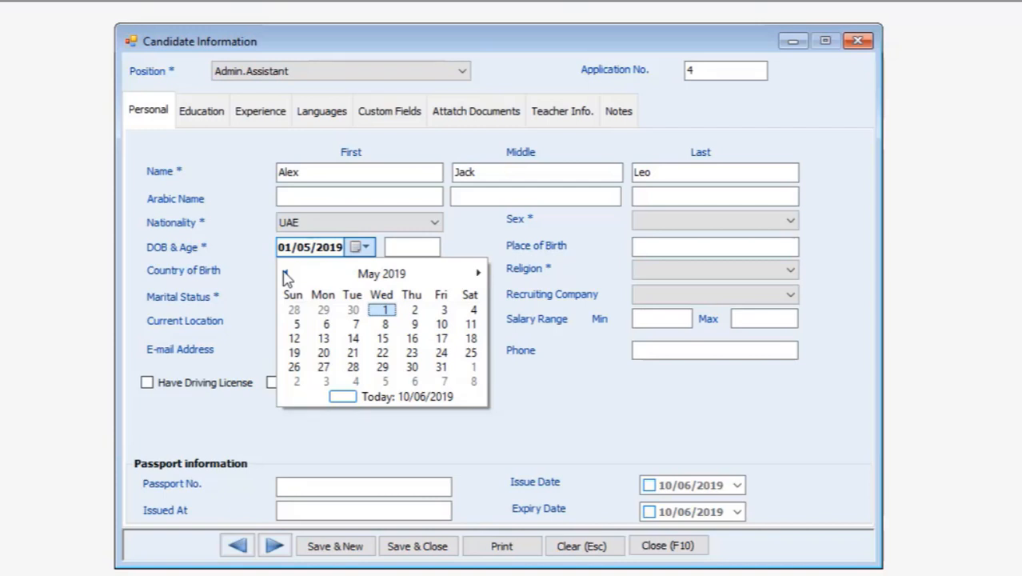
left_click(284, 273)
left_click(285, 272)
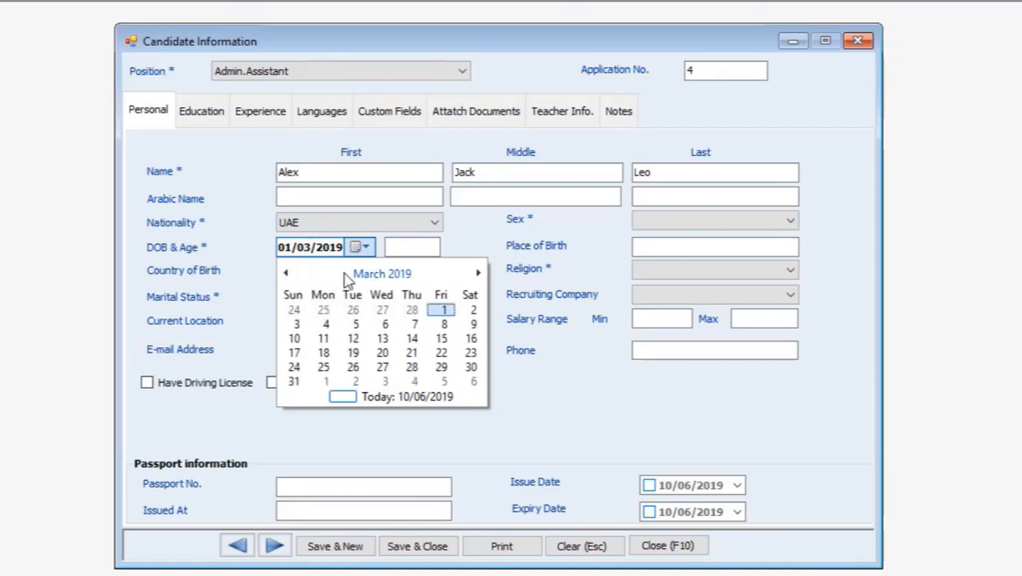
left_click(362, 275)
left_click(288, 273)
left_click(287, 273)
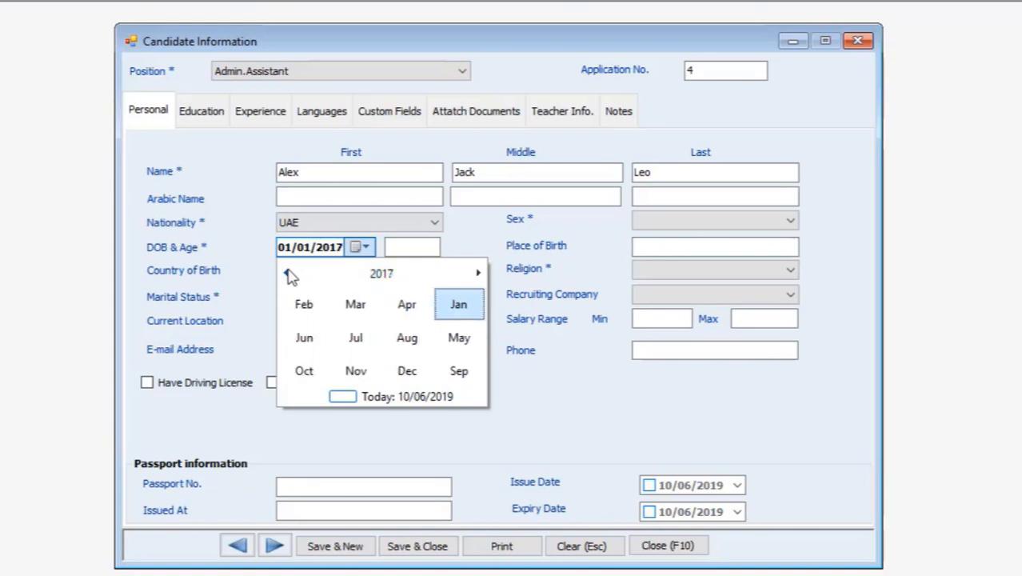
left_click(287, 272)
left_click(287, 273)
left_click(287, 273)
double_click(287, 273)
left_click(287, 273)
double_click(287, 273)
double_click(288, 273)
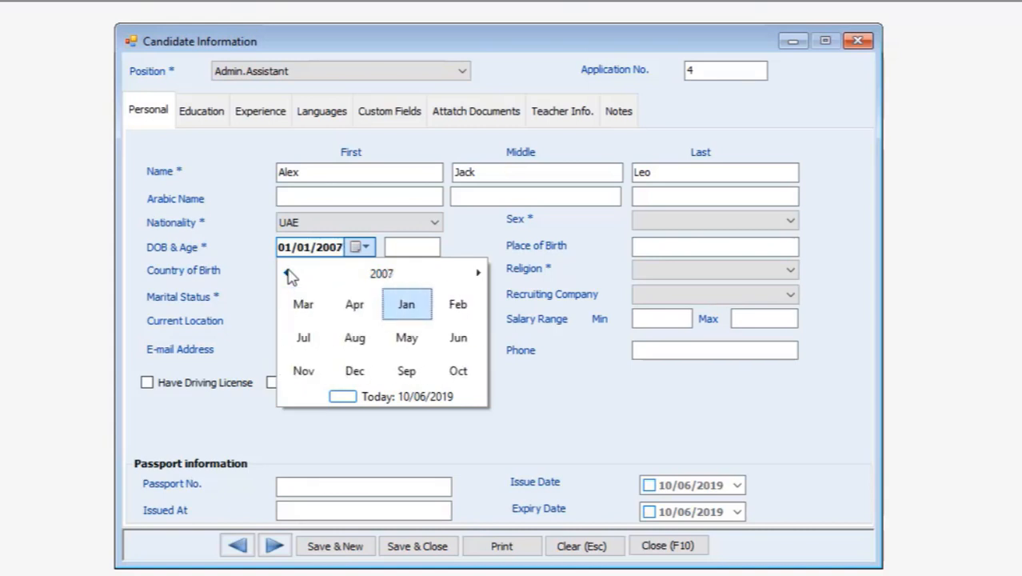
double_click(287, 273)
left_click(287, 273)
double_click(287, 273)
double_click(288, 273)
left_click(287, 272)
double_click(287, 272)
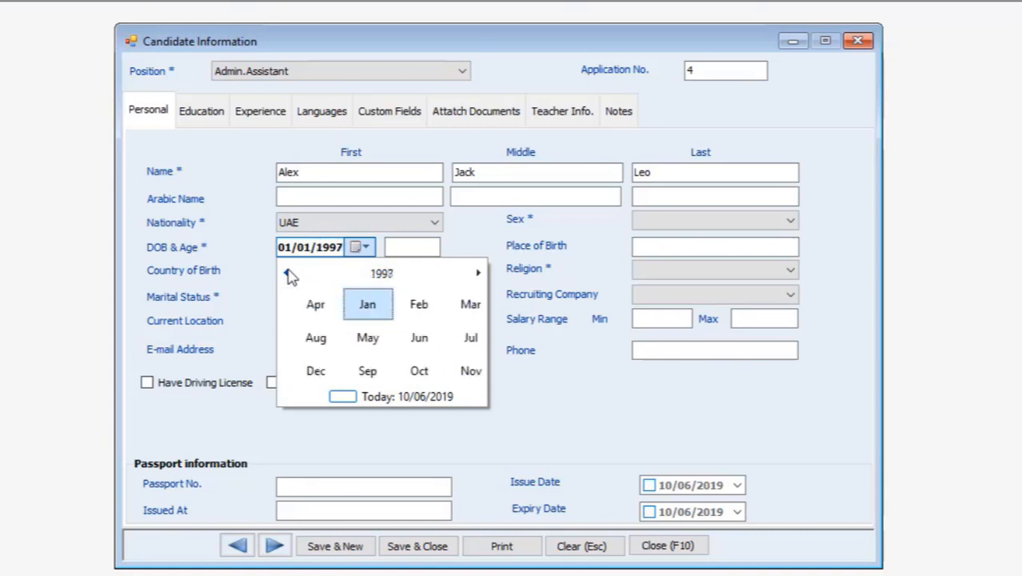
double_click(287, 272)
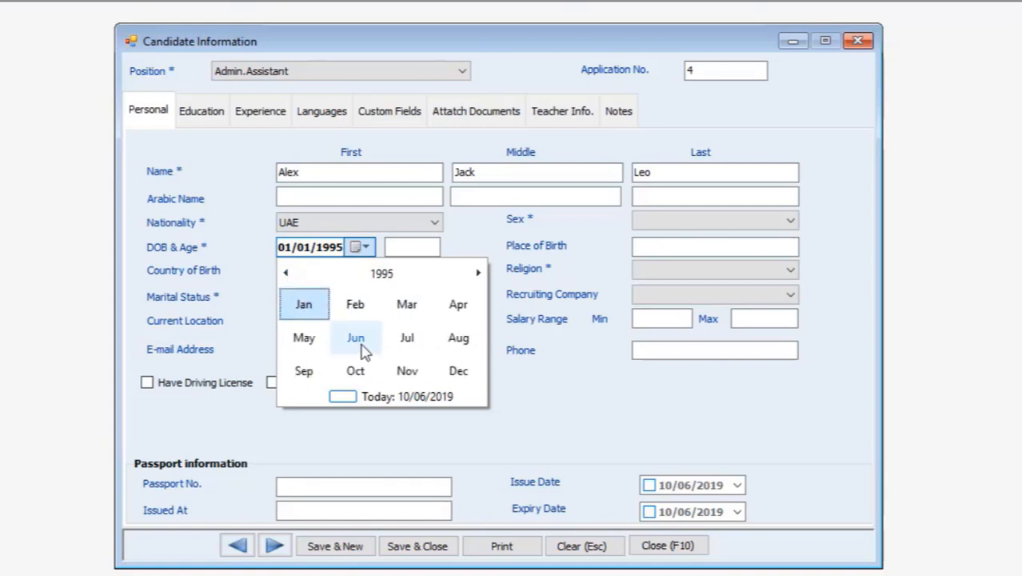
double_click(356, 338)
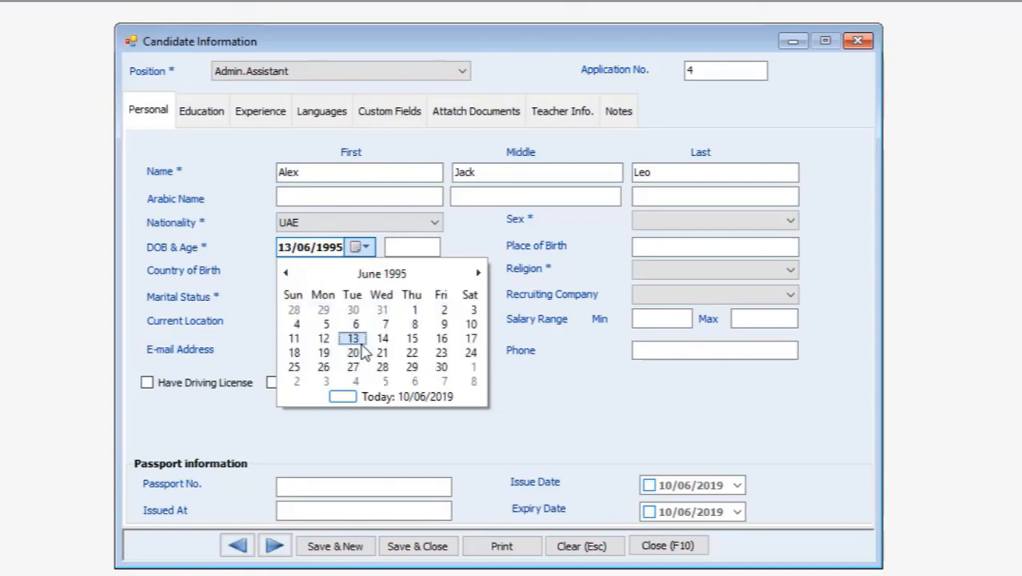
left_click(405, 244)
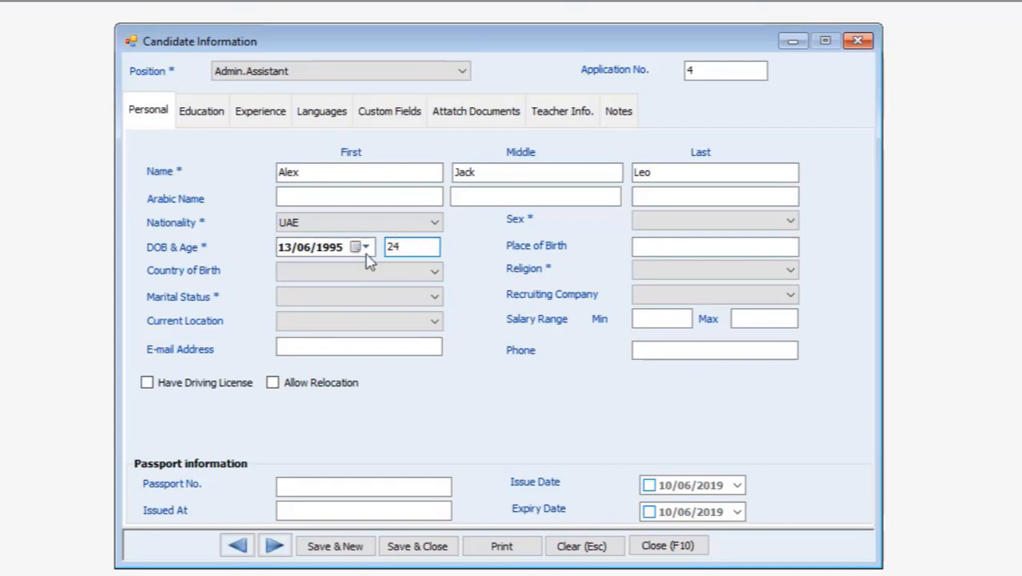
Set the candidate's marital status to Single
left_click(289, 273)
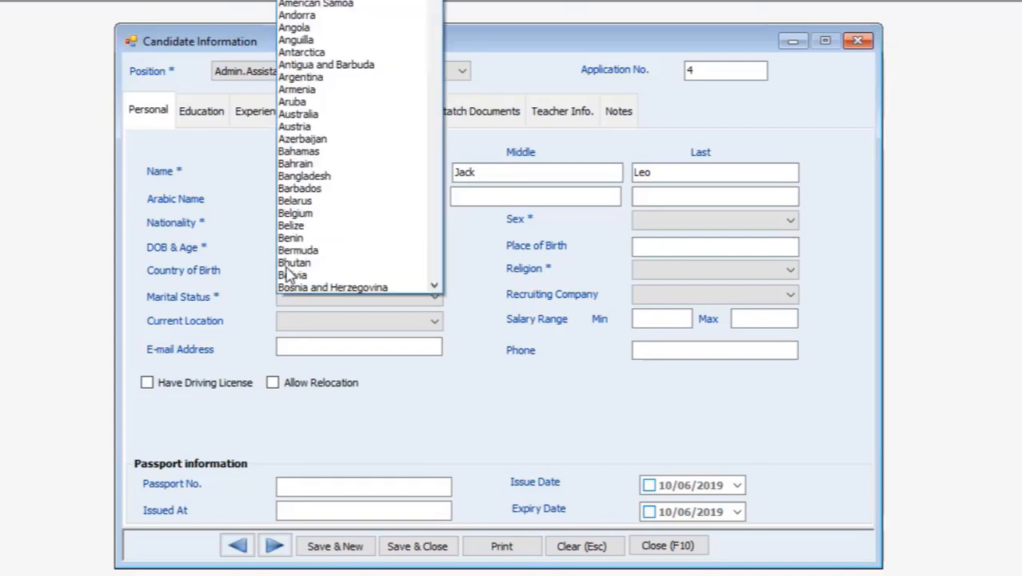
left_click(260, 296)
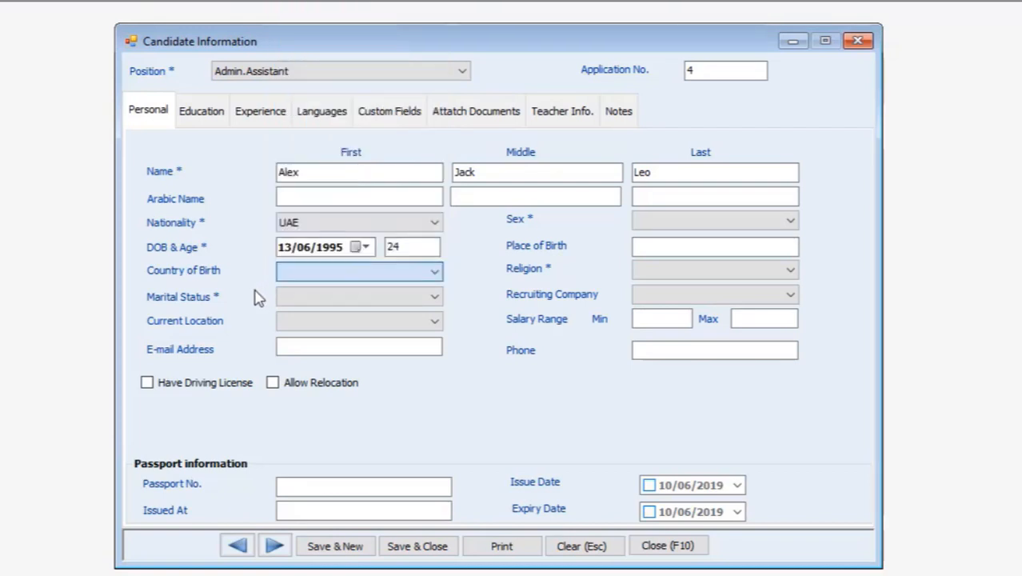
left_click(285, 298)
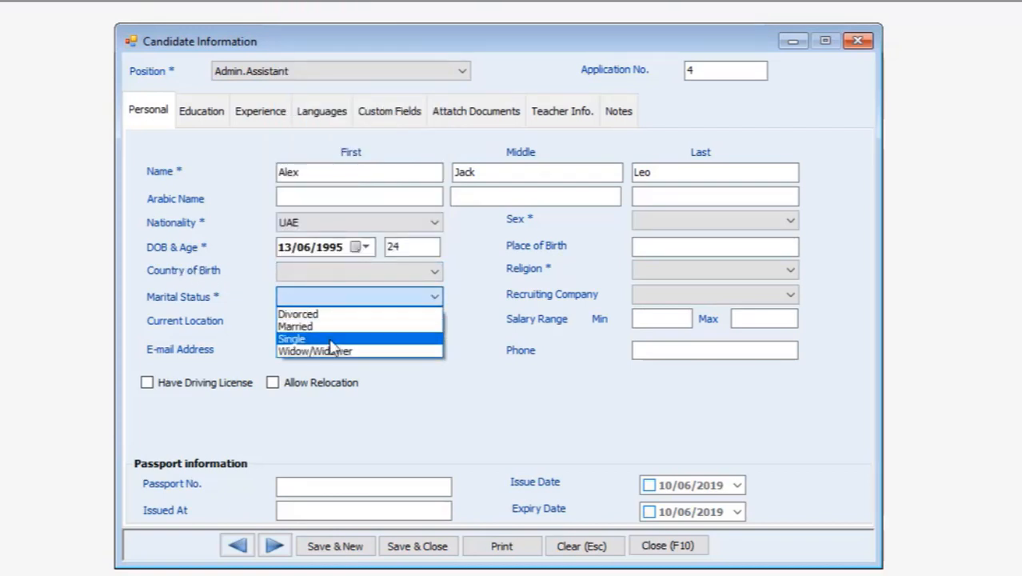
left_click(320, 339)
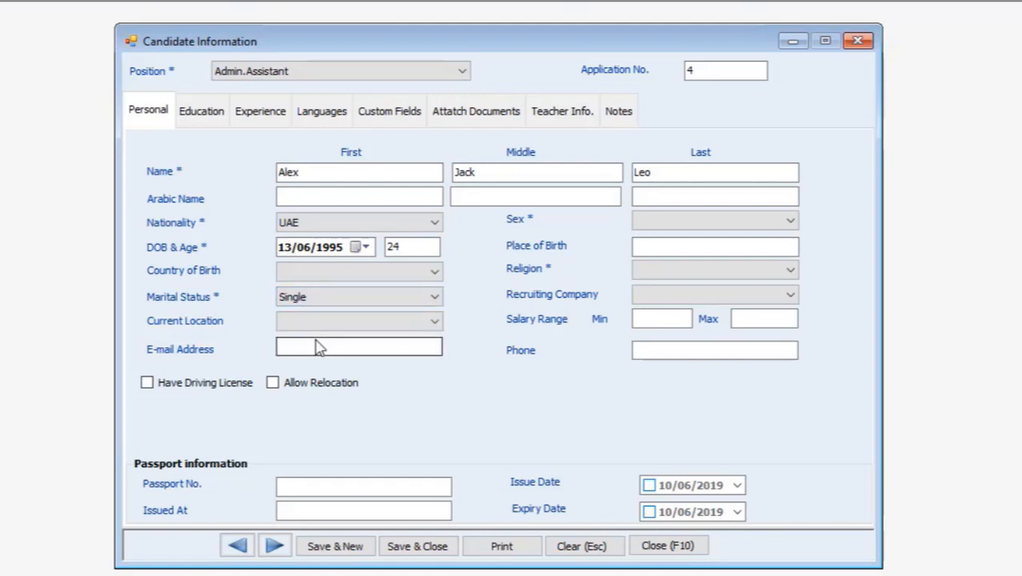
Fill in the candidate's e-mail address
left_click(316, 346)
type("xx@")
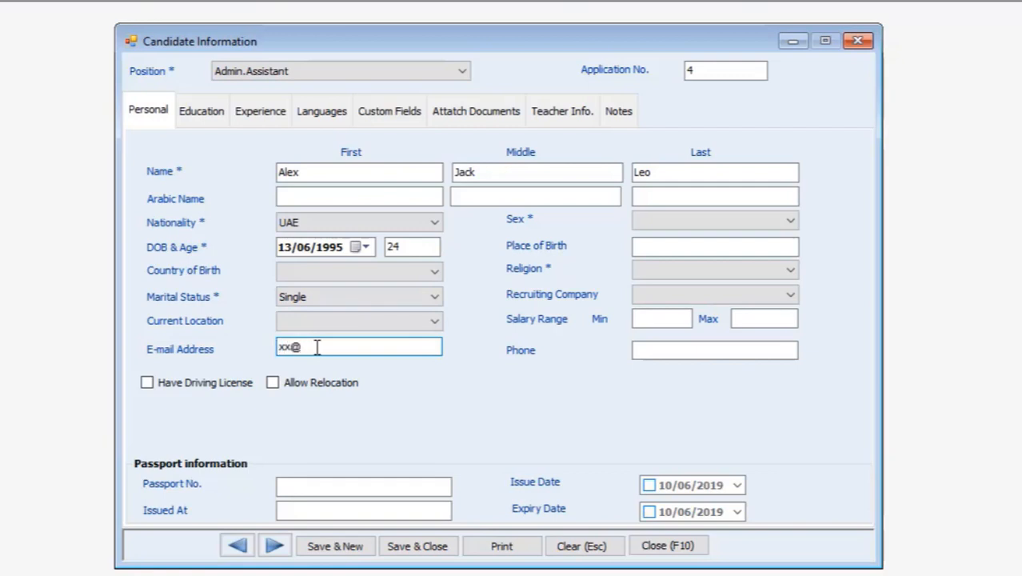
type("yahoo.com")
Set the candidate's sex to Male and religion to Other
left_click(668, 227)
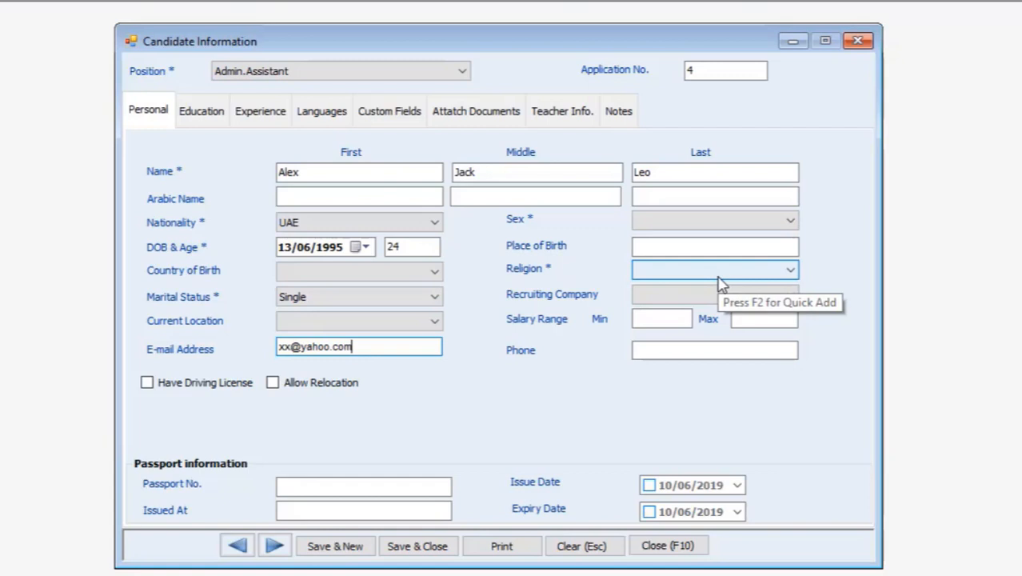
left_click(691, 223)
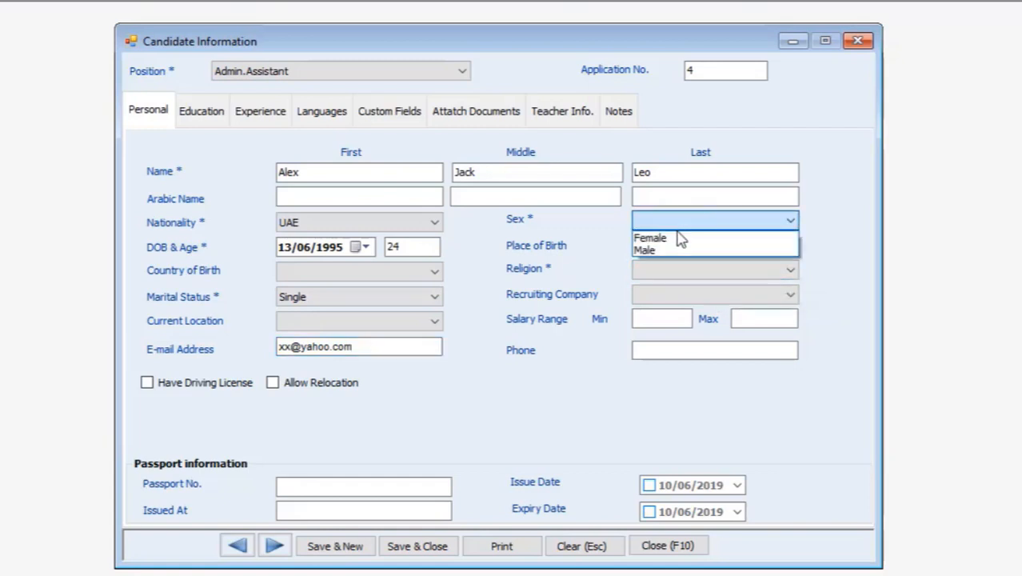
left_click(664, 250)
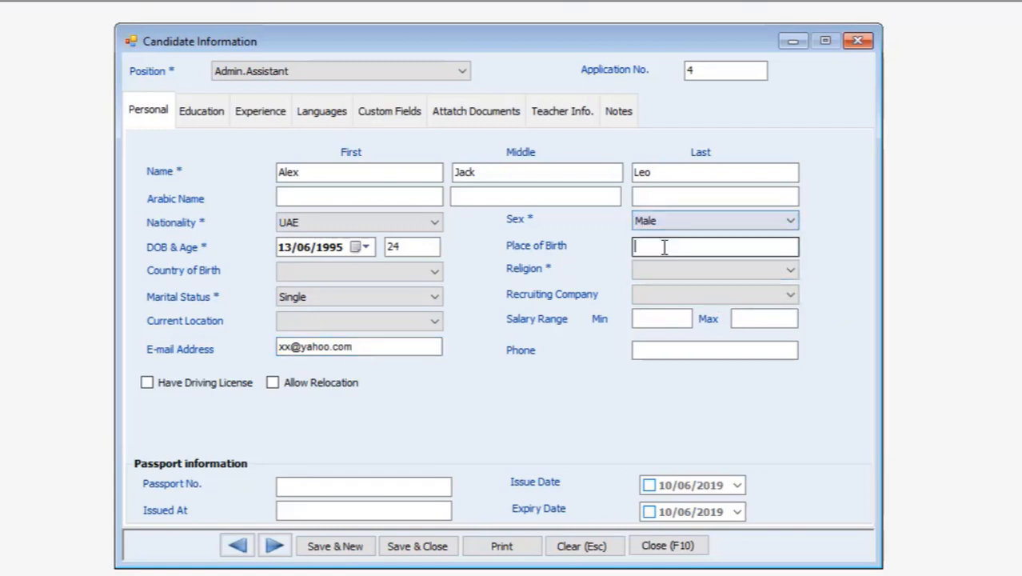
left_click(665, 272)
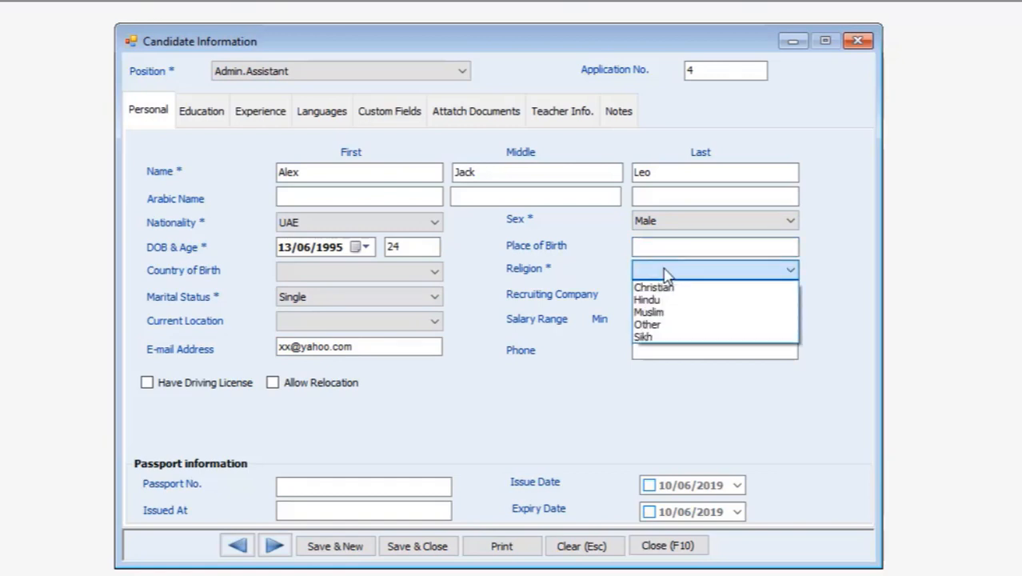
left_click(665, 325)
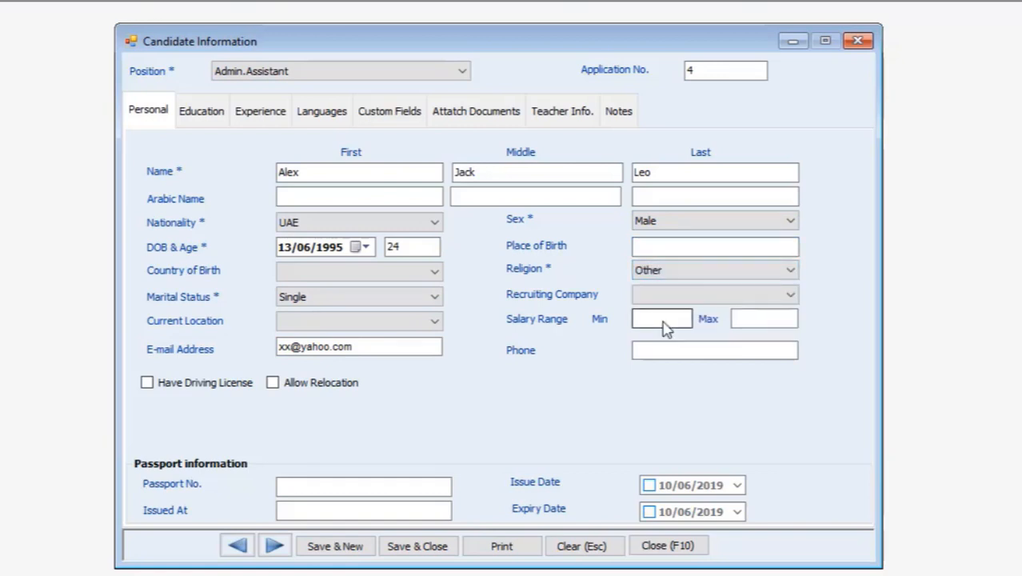
Enter a salary range for the candidate with a minimum of 3000 and a maximum of 5000
left_click(662, 321)
left_click(746, 320)
left_click(711, 349)
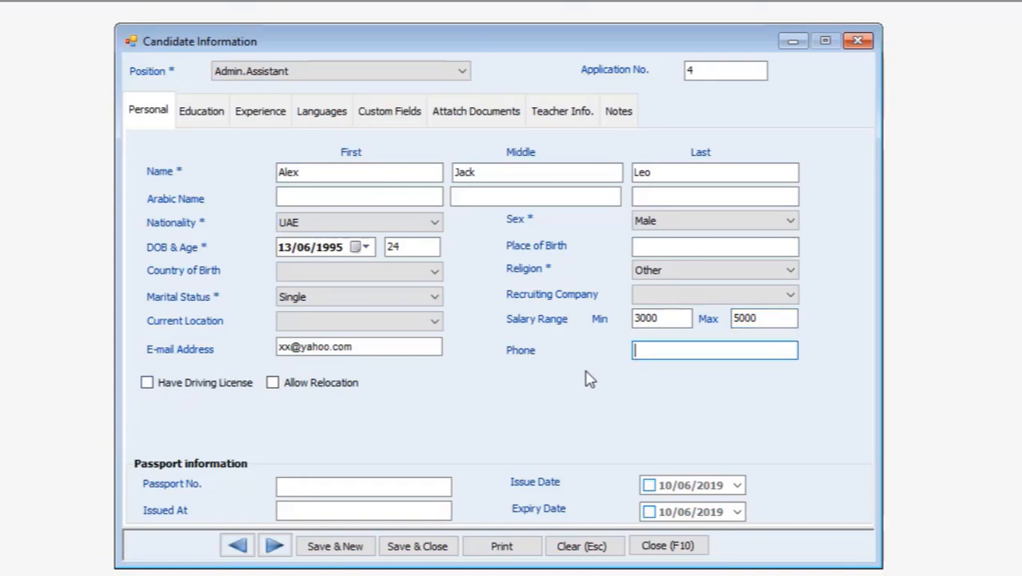
left_click(147, 384)
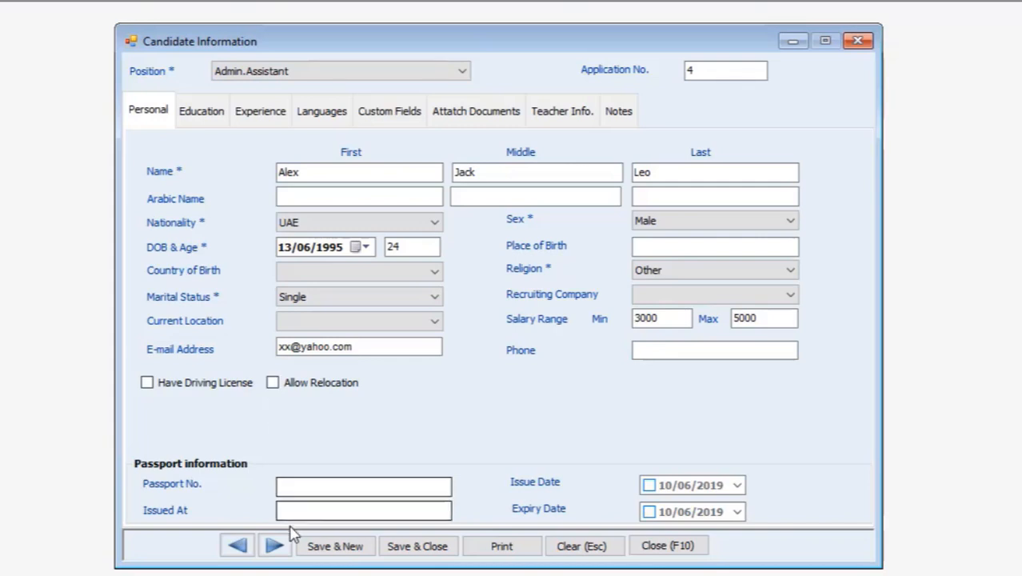
Enter the candidate's passport number in the passport information
left_click(297, 488)
type("12")
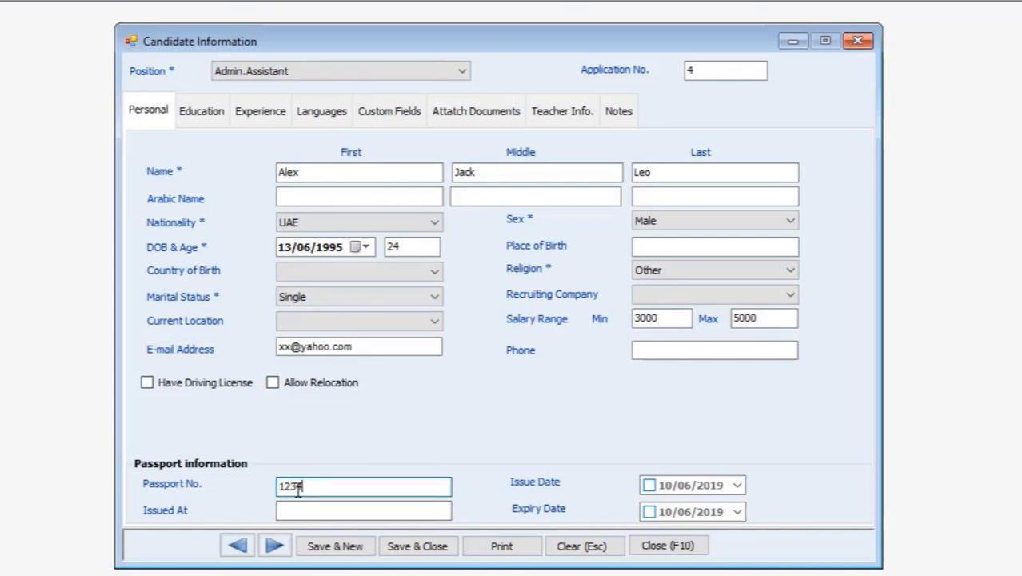
type("34")
left_click(297, 513)
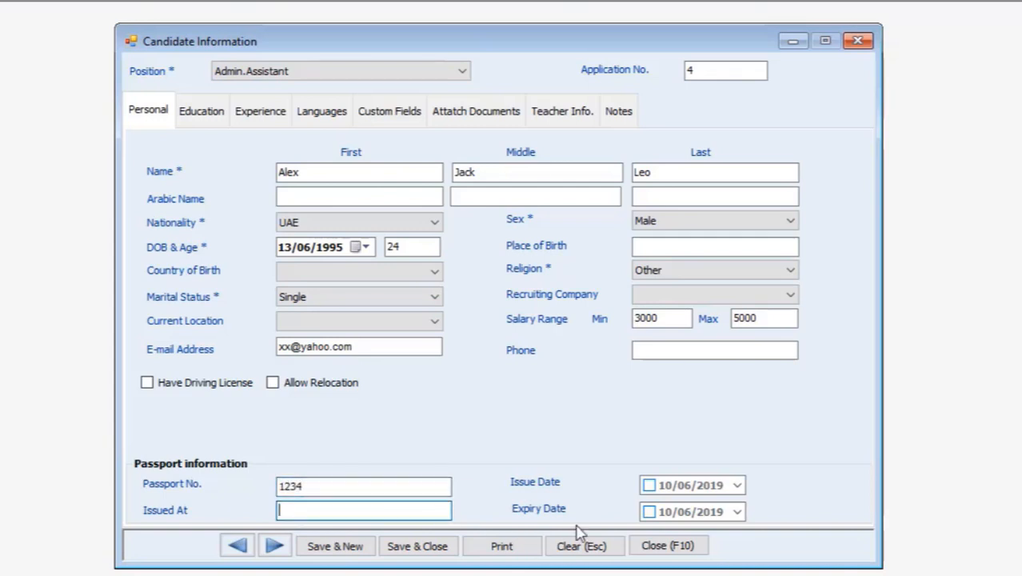
Enable the passport issue date as 10/06/2019 and set the passport expiry date to 08/08/2020
left_click(649, 485)
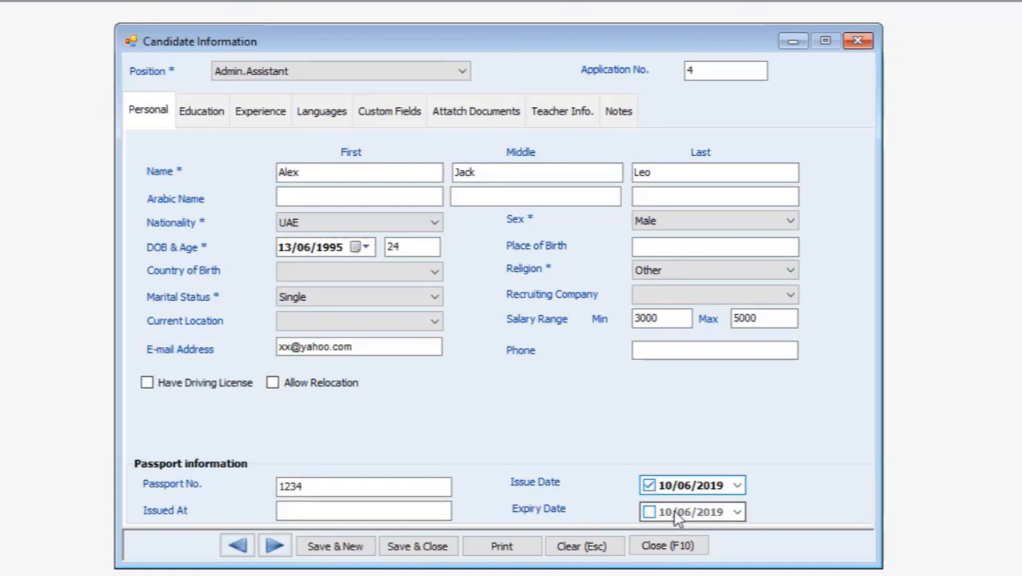
left_click(745, 516)
left_click(745, 516)
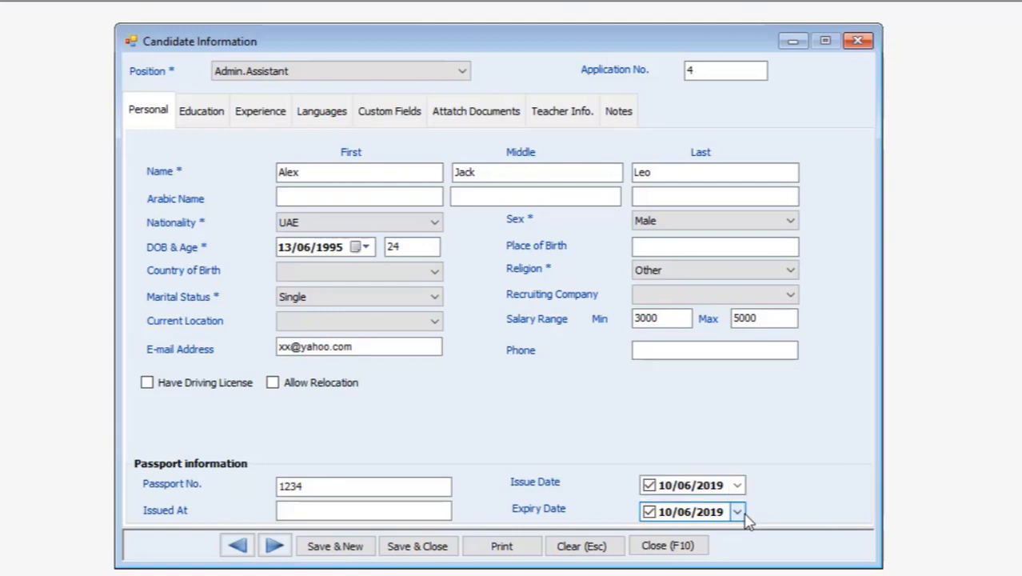
left_click(746, 516)
left_click(841, 367)
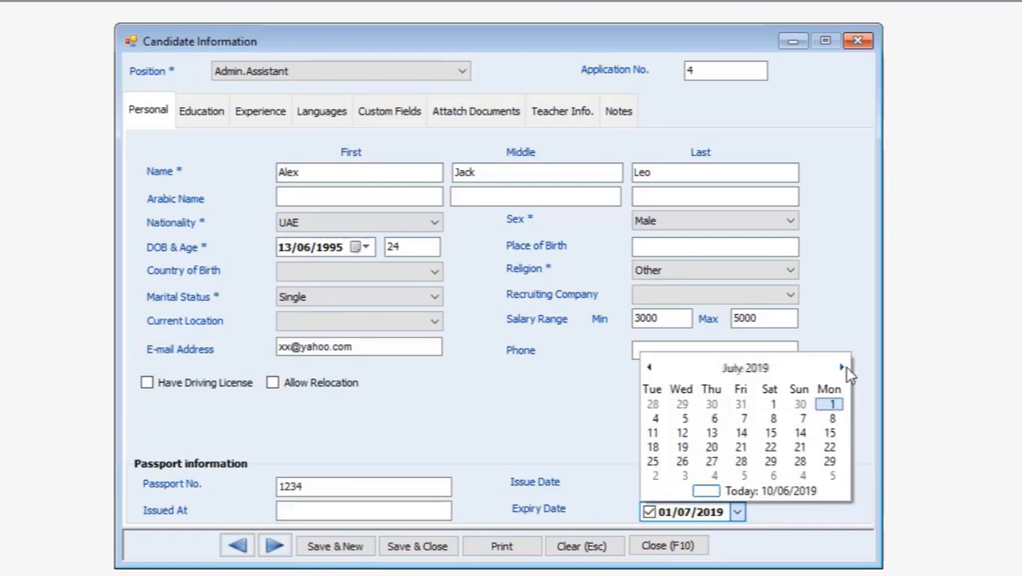
left_click(768, 368)
left_click(841, 367)
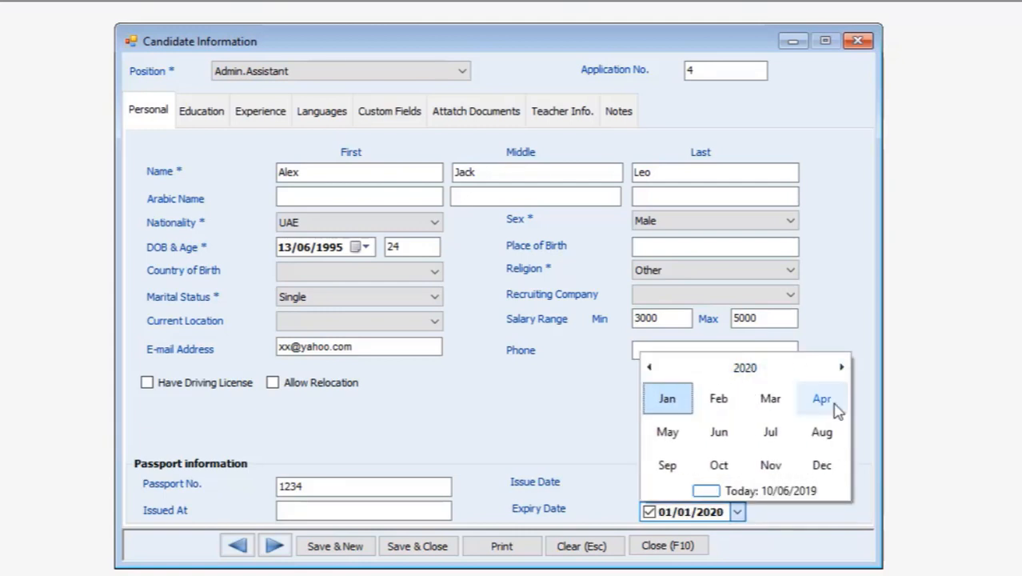
left_click(837, 424)
left_click(834, 427)
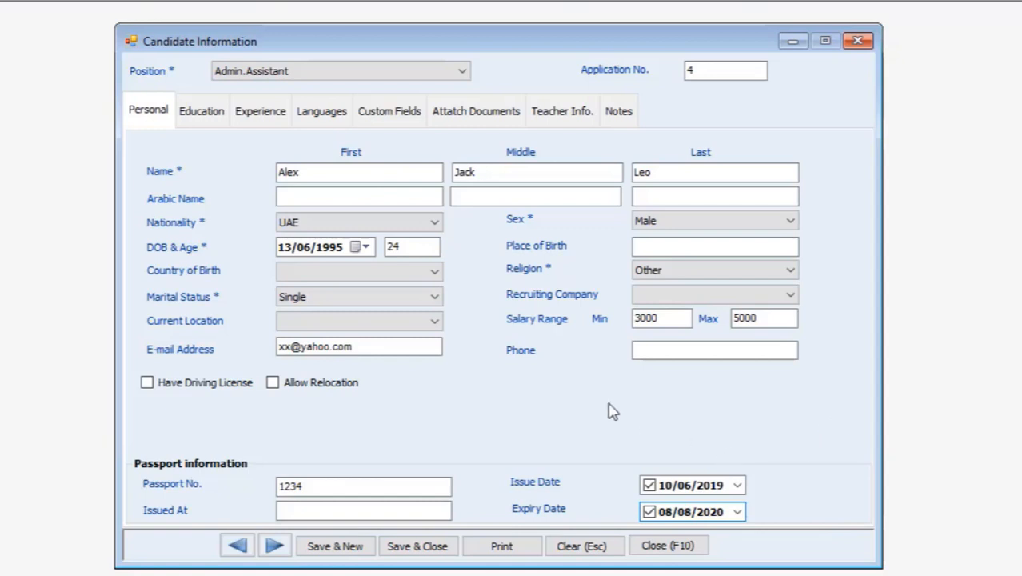
Start the candidate's first education entry with the certificate level Bachelors
left_click(204, 123)
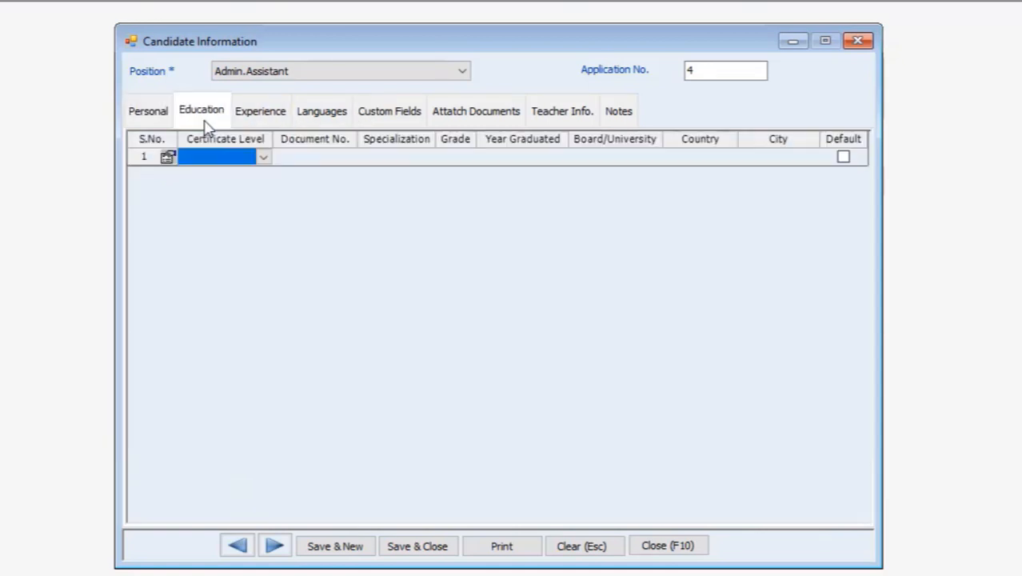
left_click(264, 160)
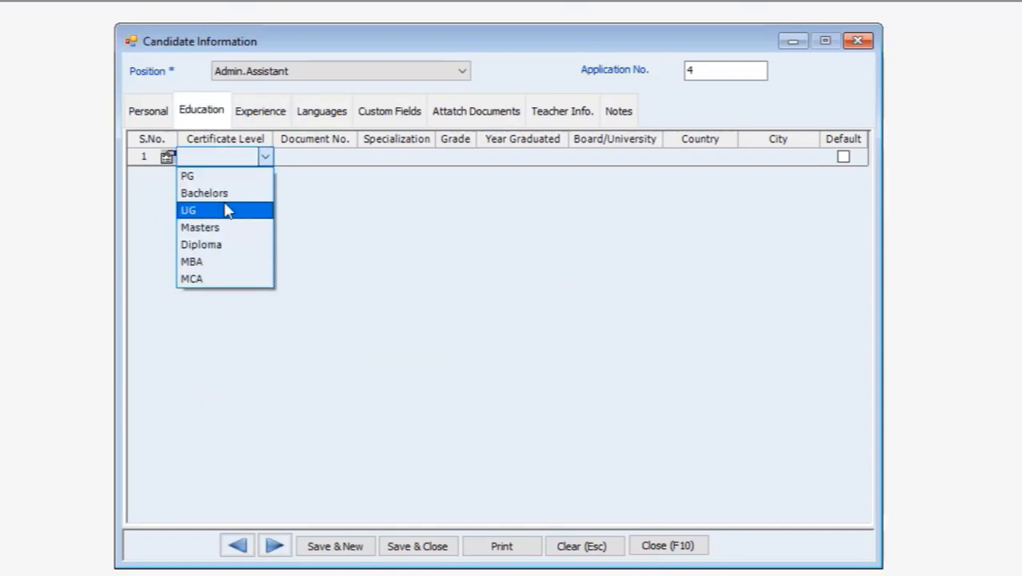
left_click(168, 160)
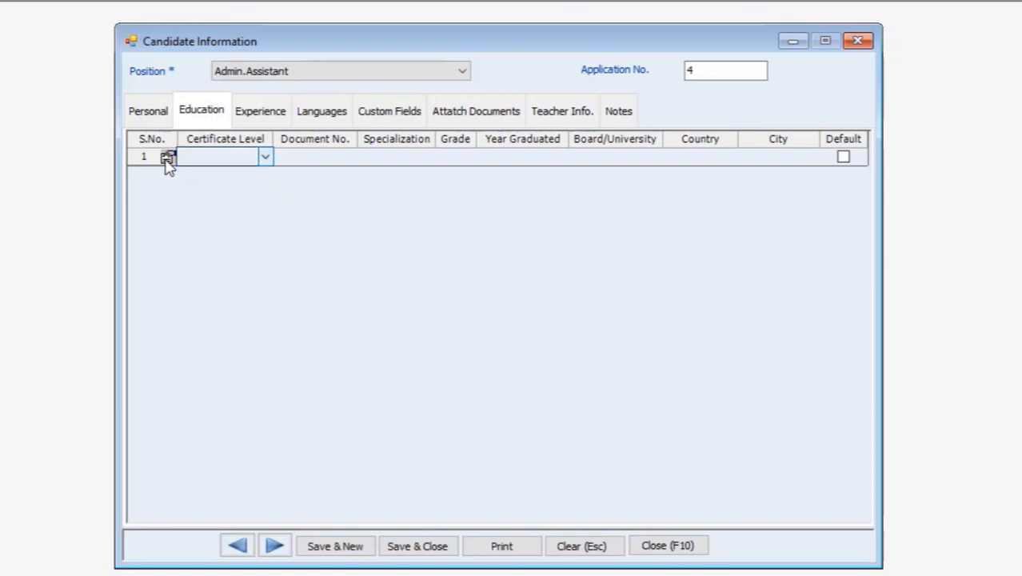
left_click(565, 342)
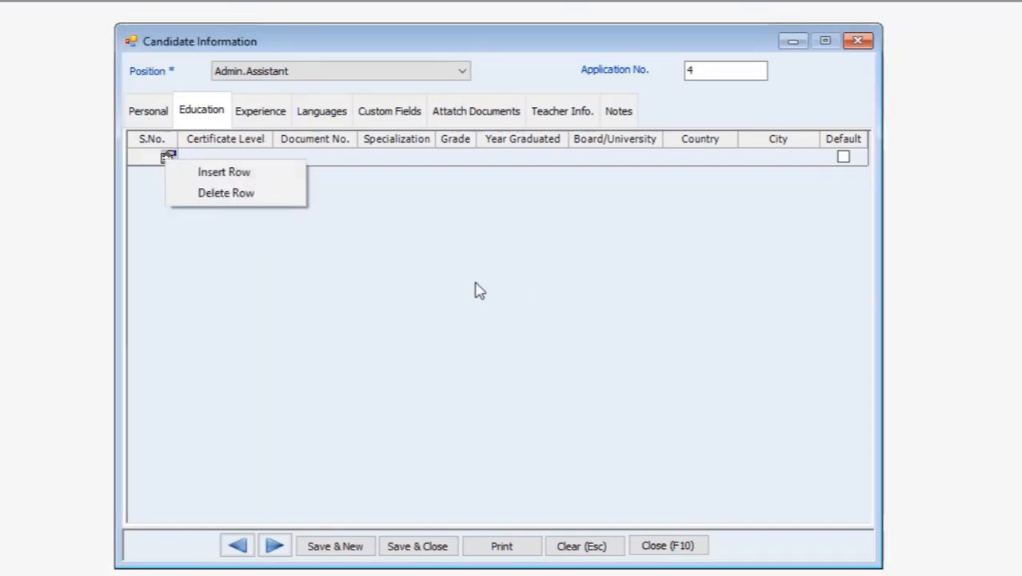
left_click(248, 171)
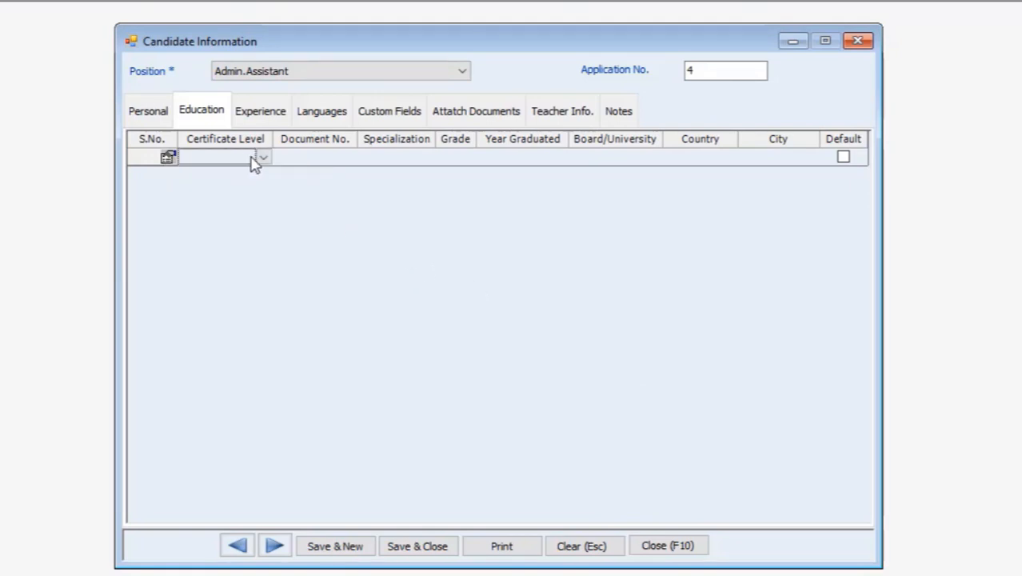
left_click(264, 158)
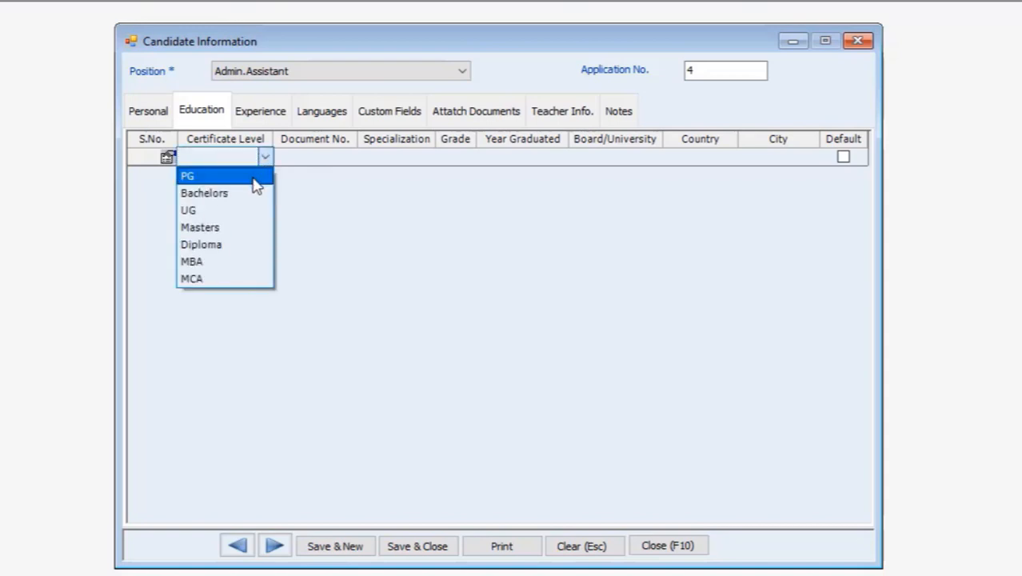
left_click(253, 194)
Enter the document number for the Bachelors entry and set its specialization to adminstration
left_click(296, 161)
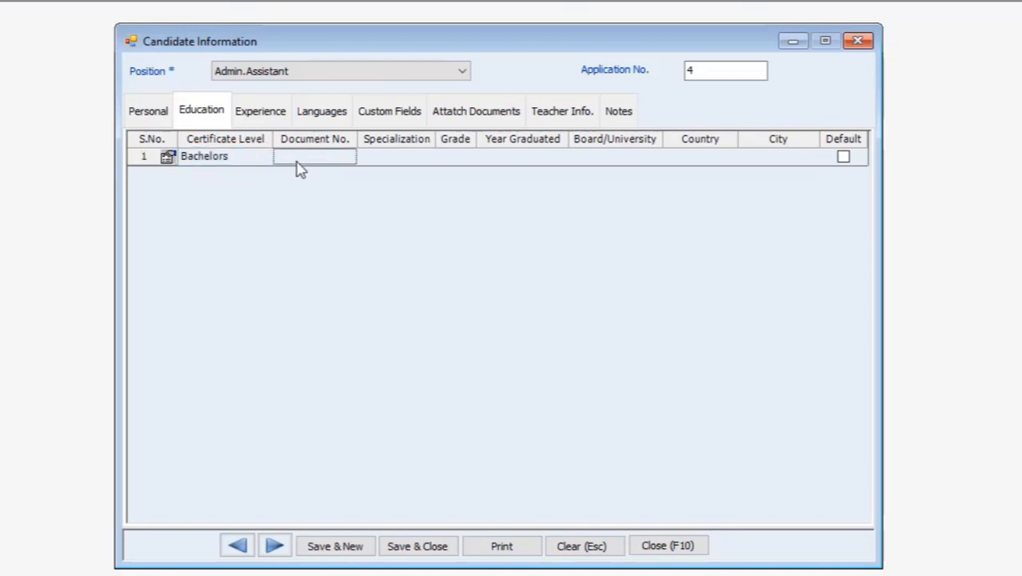
left_click(296, 161)
type("1")
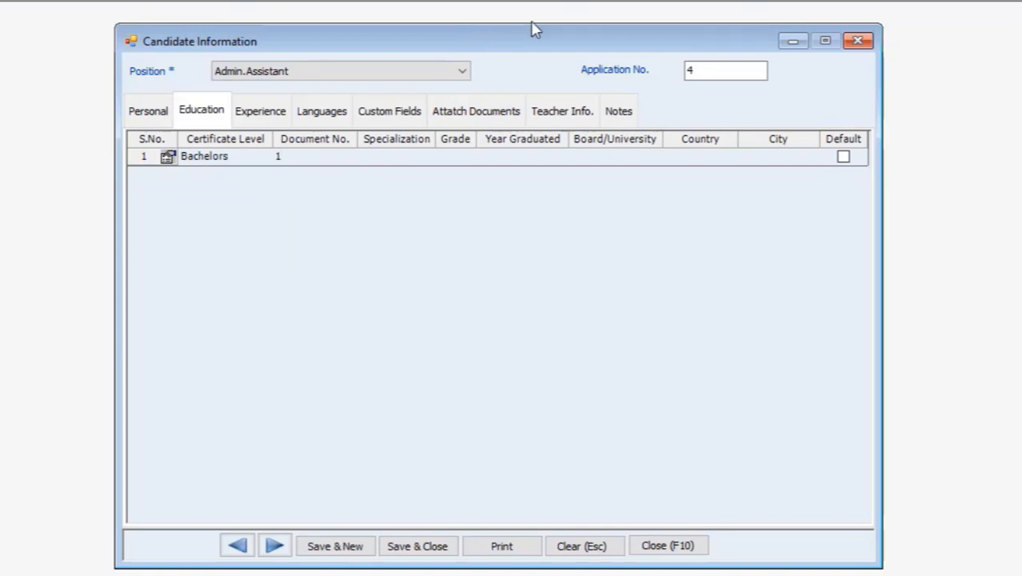
left_click(424, 157)
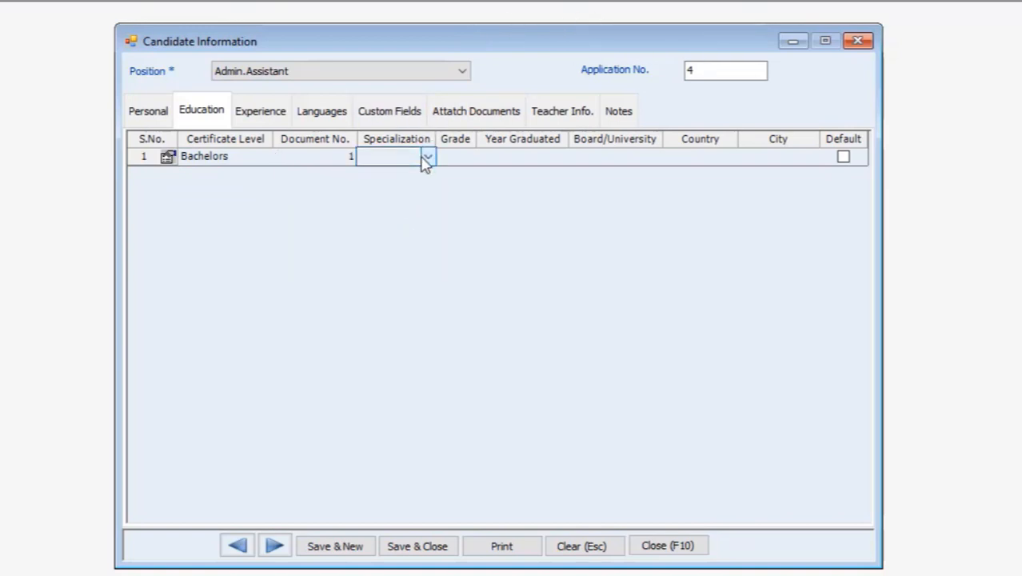
left_click(428, 157)
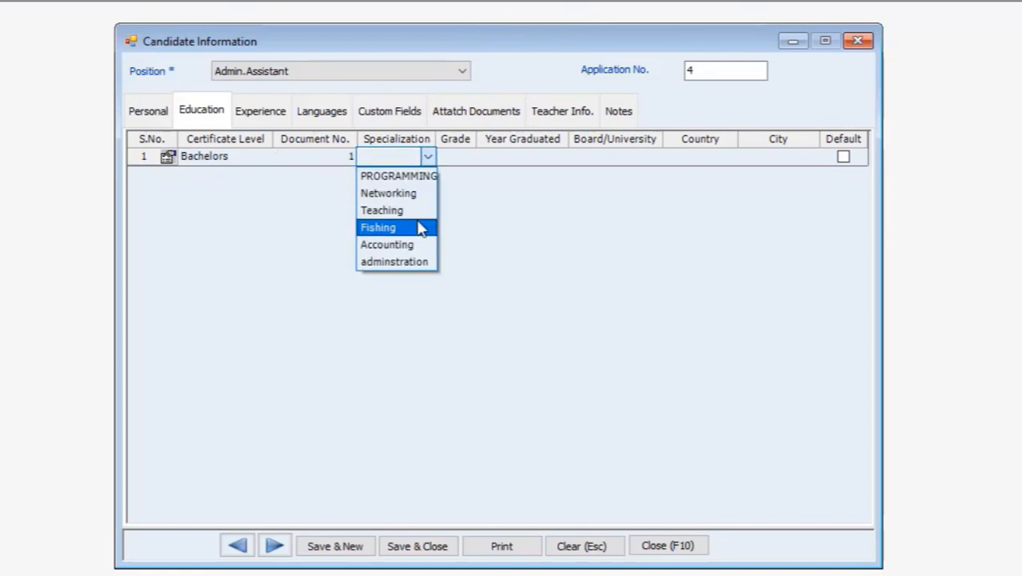
left_click(405, 266)
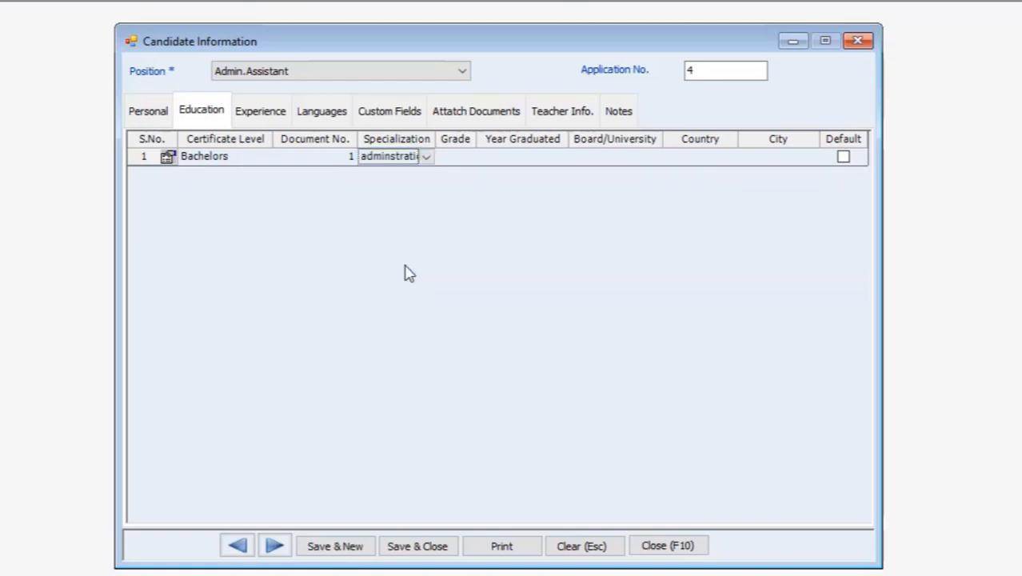
Set the Bachelors entry's grade to 2 and its graduation year to 2017
left_click(455, 159)
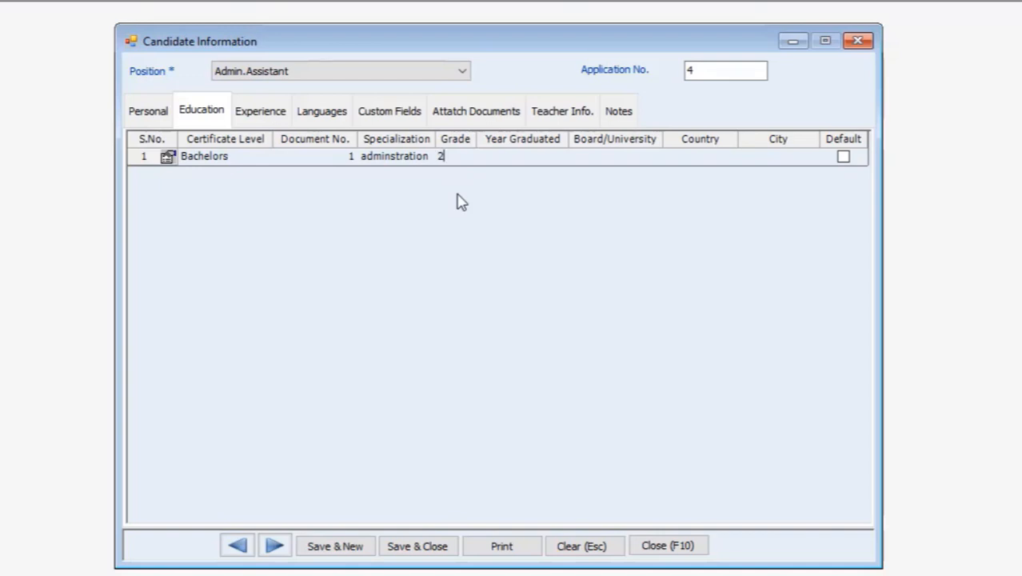
type("2")
left_click(507, 159)
type("201")
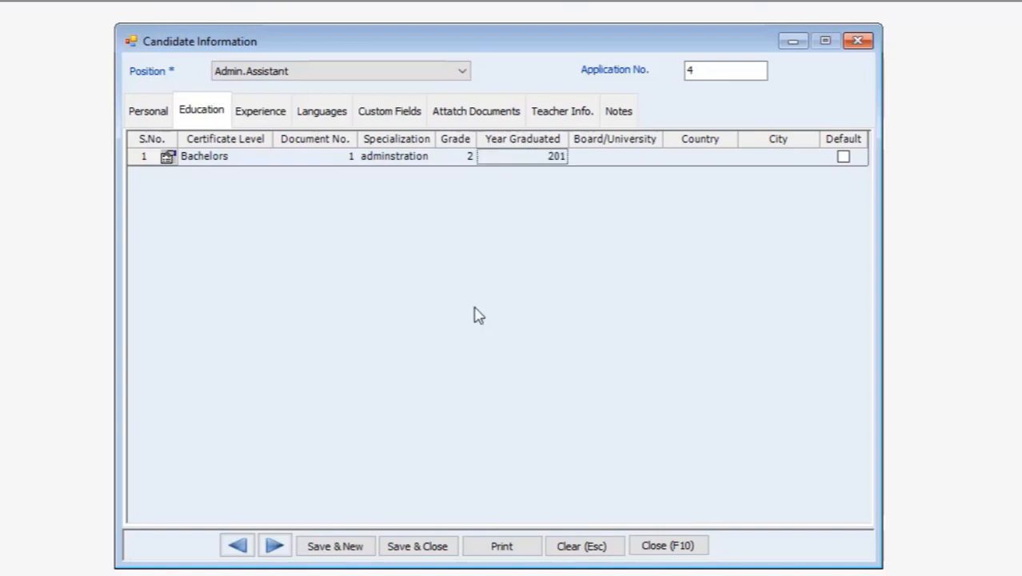
type("7")
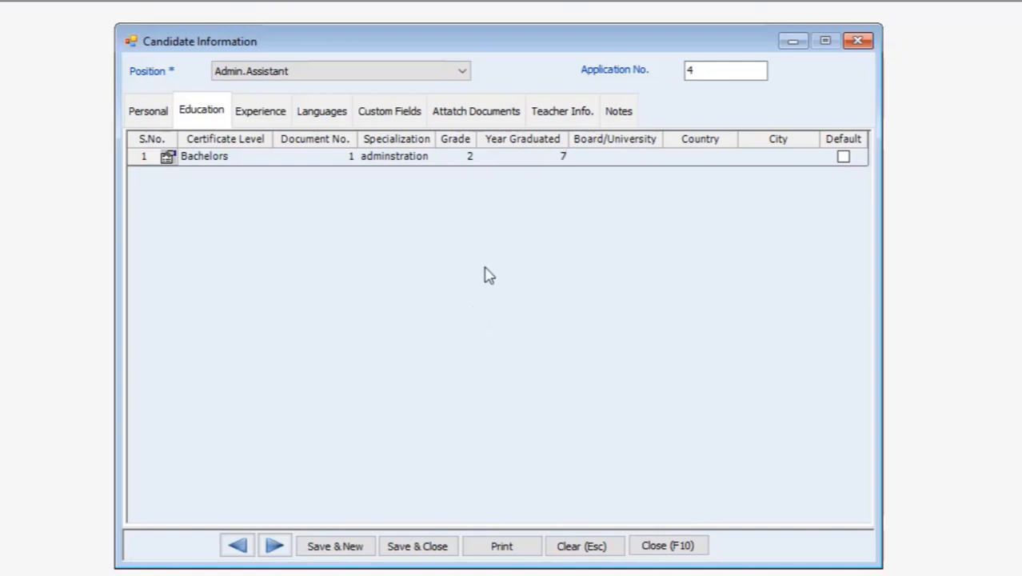
left_click_drag(540, 156, 595, 165)
type("2017")
Set the Bachelors entry's board/university to A Uni and its country to United Arab Emirates
left_click(648, 159)
type("A Uni")
left_click(714, 164)
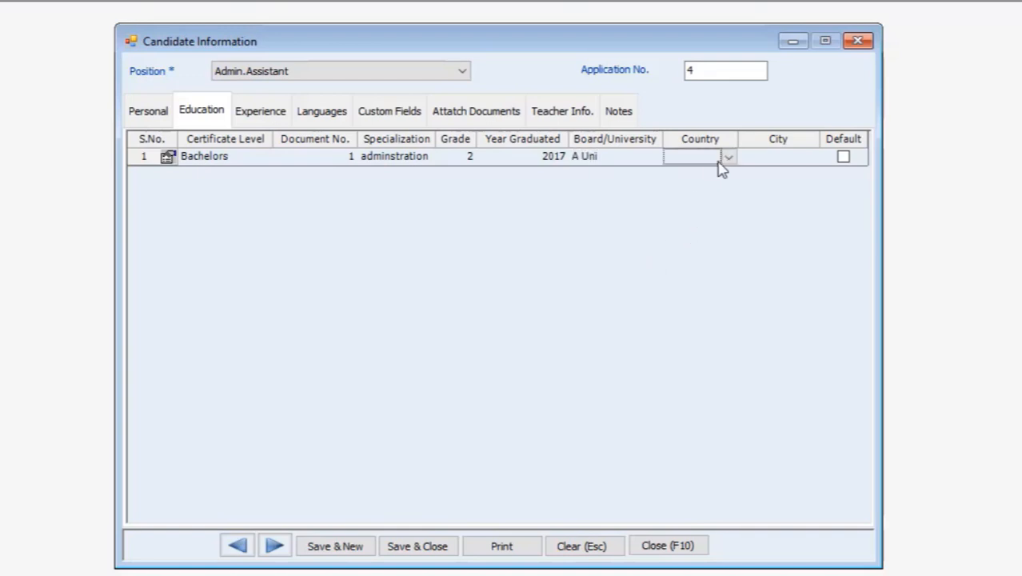
left_click(729, 161)
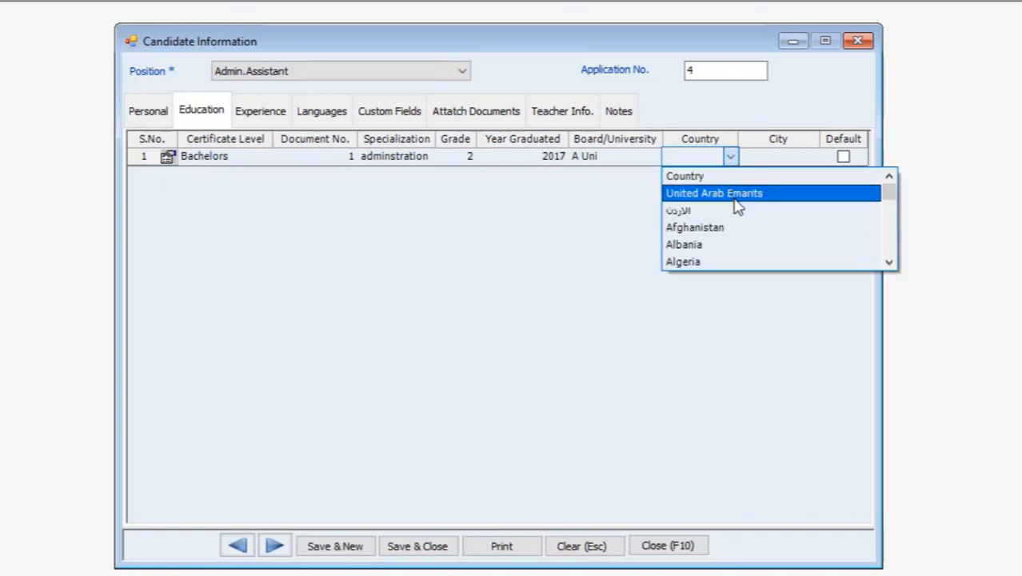
key("u")
key("u")
key("u")
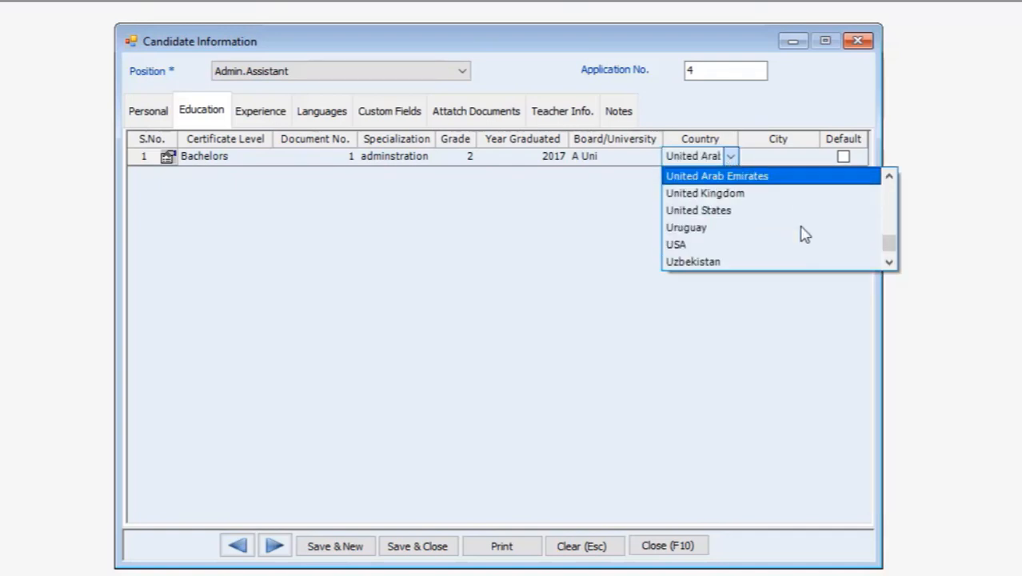
left_click(769, 182)
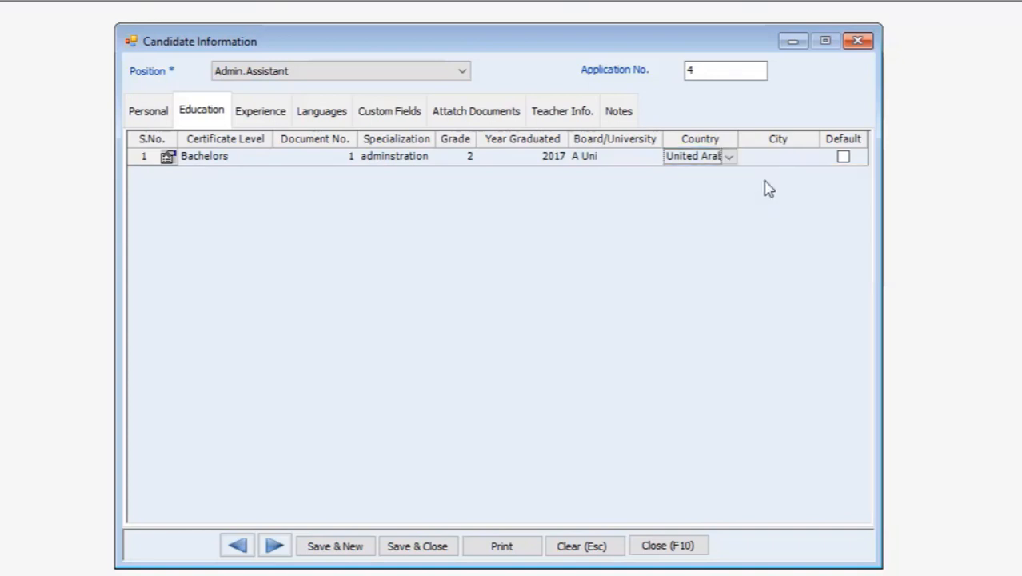
Set the city of the Bachelors education entry to Dubai
left_click(803, 158)
left_click(810, 162)
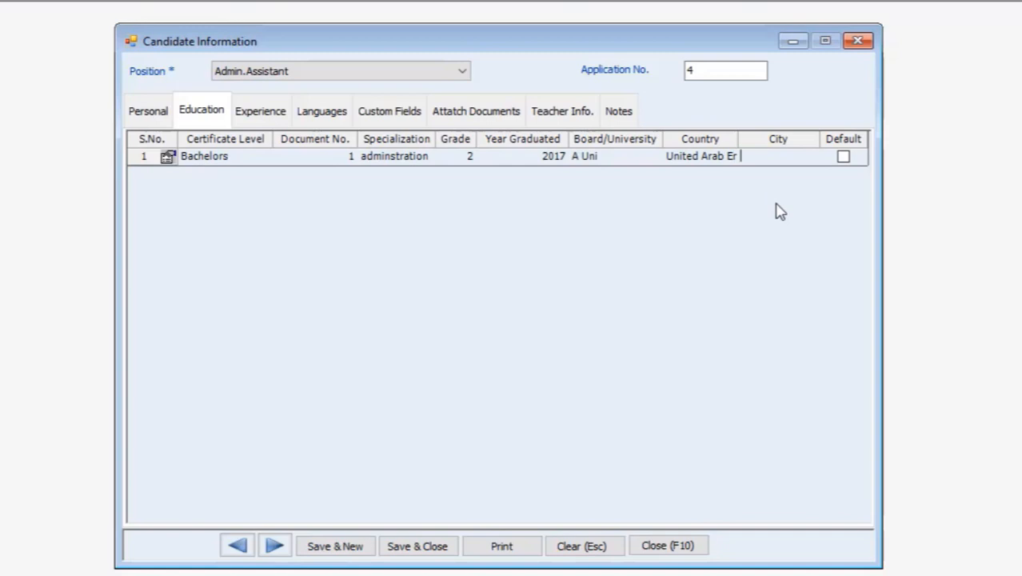
type("Dubai")
right_click(161, 154)
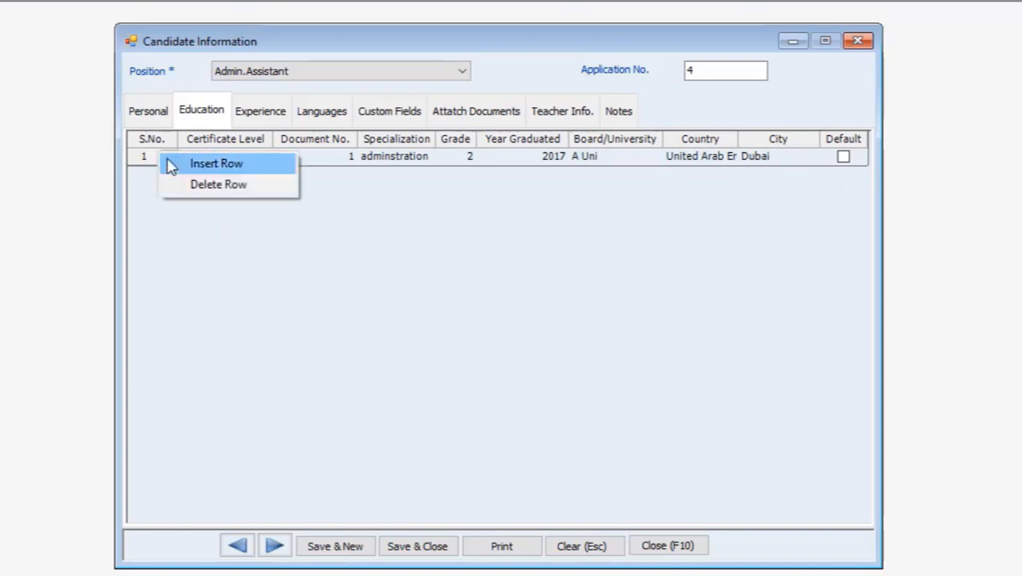
left_click(193, 169)
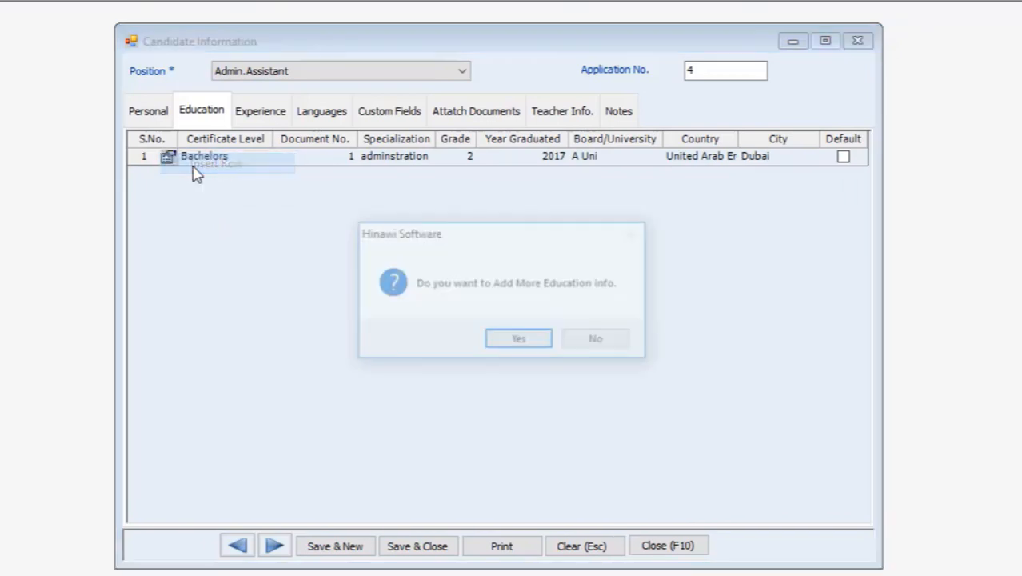
left_click(599, 342)
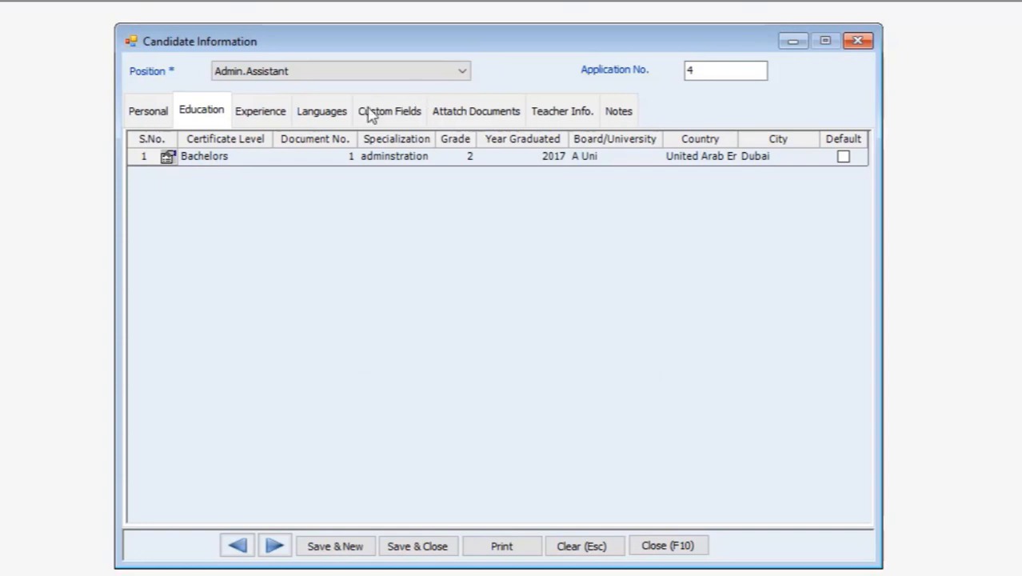
Start the candidate's first experience entry with the company X Company and enter the company's telephone number
left_click(262, 112)
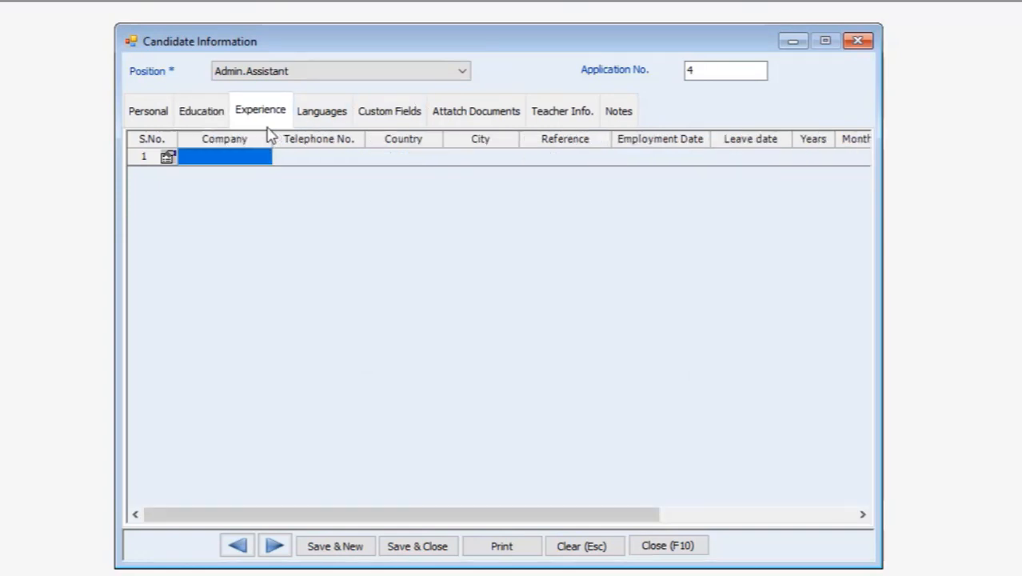
left_click(238, 159)
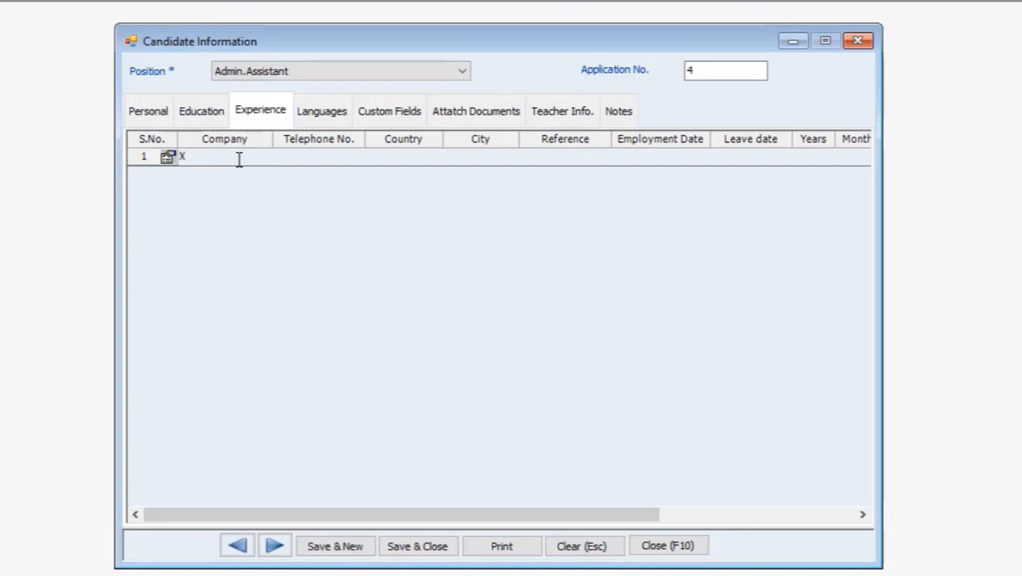
type("X Company")
left_click(293, 160)
type("123456")
Set the X Company entry's country to United Arab Emirates and its city to Dubai
left_click(399, 159)
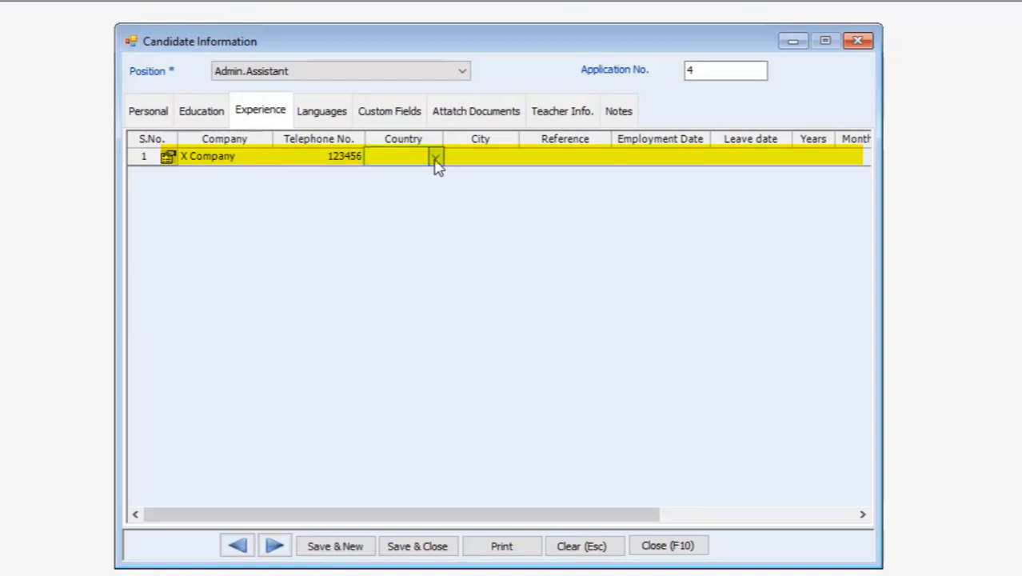
left_click(435, 159)
key("u")
key("u")
key("u")
key("u")
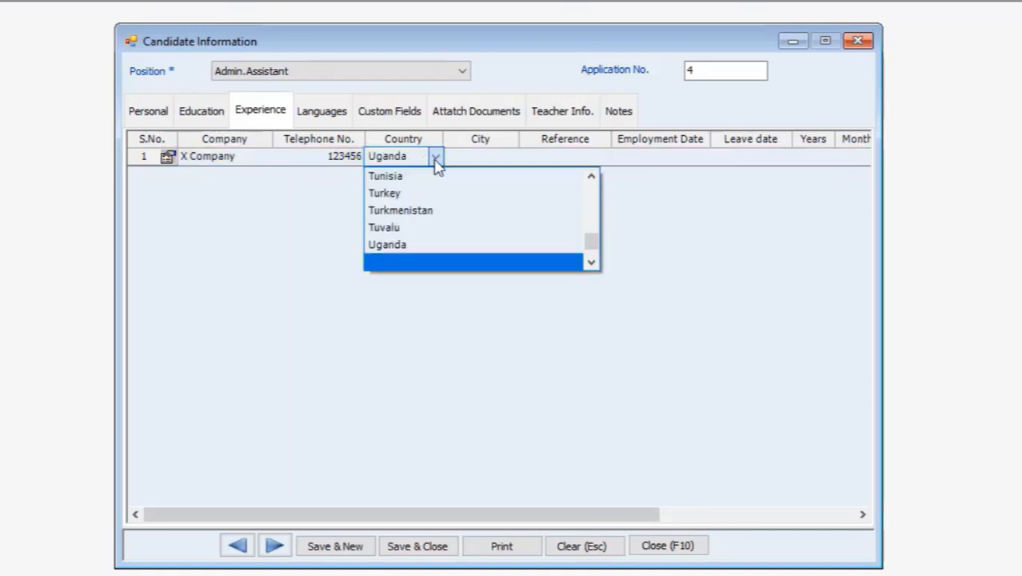
left_click(446, 197)
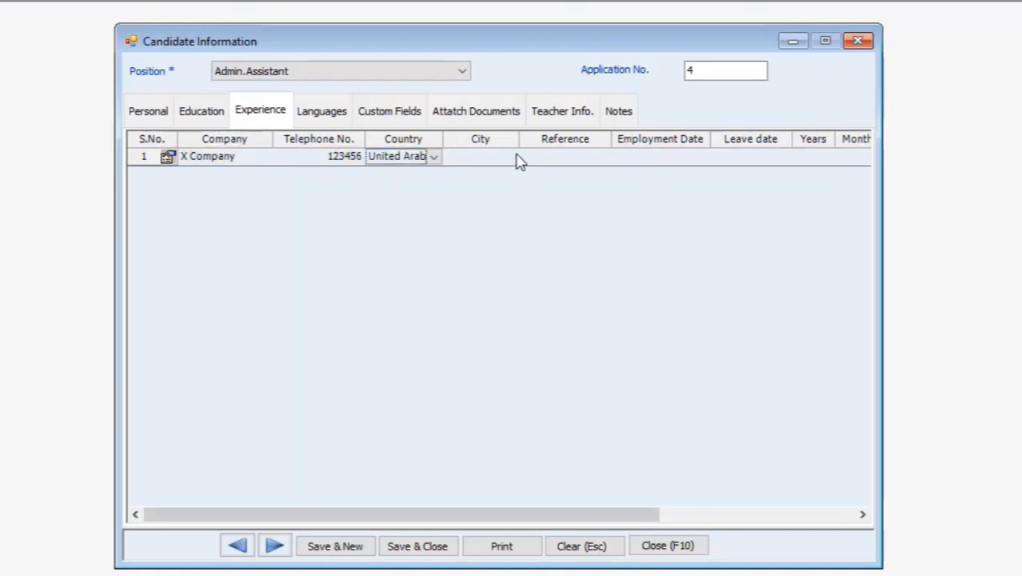
left_click(511, 160)
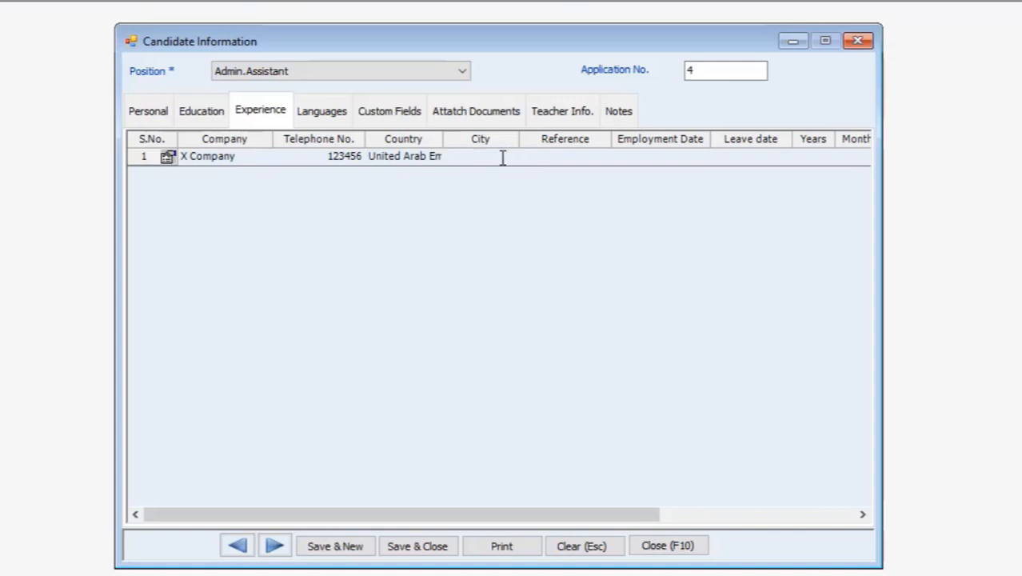
type("Dubai")
Enter X as the reference for the X Company entry and set its employment date to 01/01/2018
left_click(548, 160)
left_click(686, 158)
left_click(617, 157)
type("01/01/")
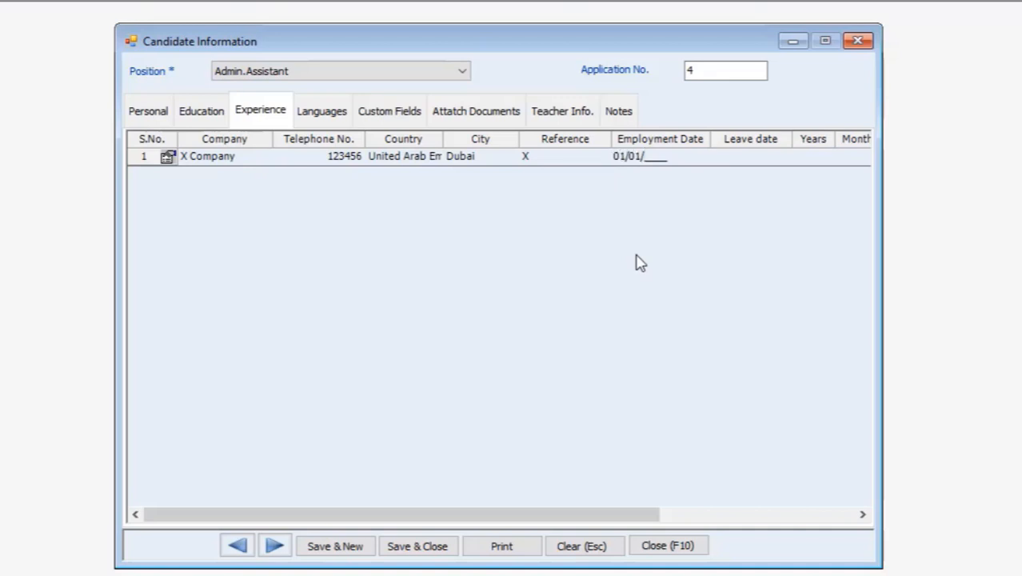
type("2018")
Set the leave date of the X Company entry to 02/05/2018
left_click(750, 156)
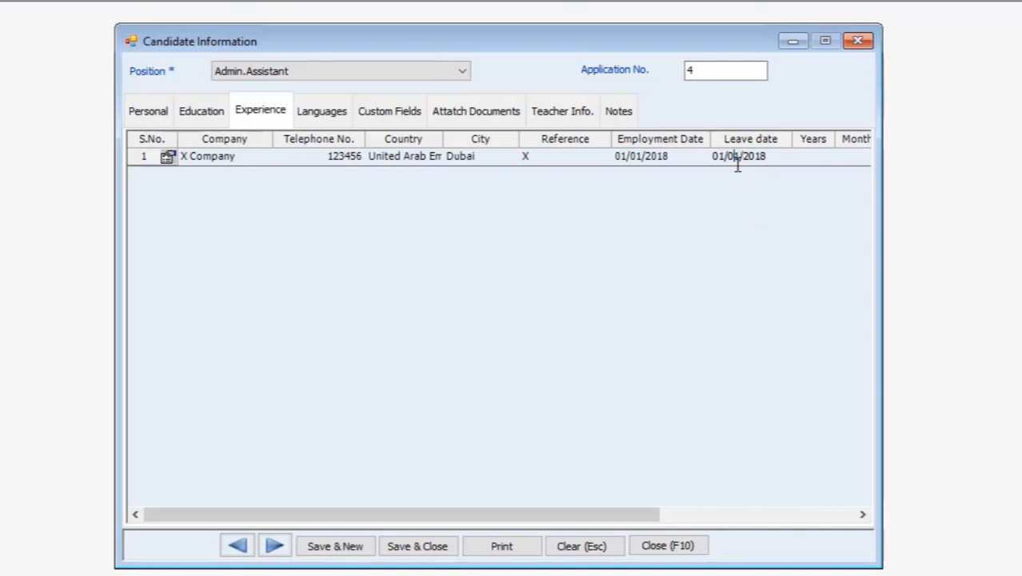
left_click_drag(734, 163, 739, 165)
type("5")
left_click_drag(717, 158, 723, 158)
type("2")
left_click(810, 161)
Change the year of the X Company entry's leave date to 2019
left_click_drag(656, 516, 834, 512)
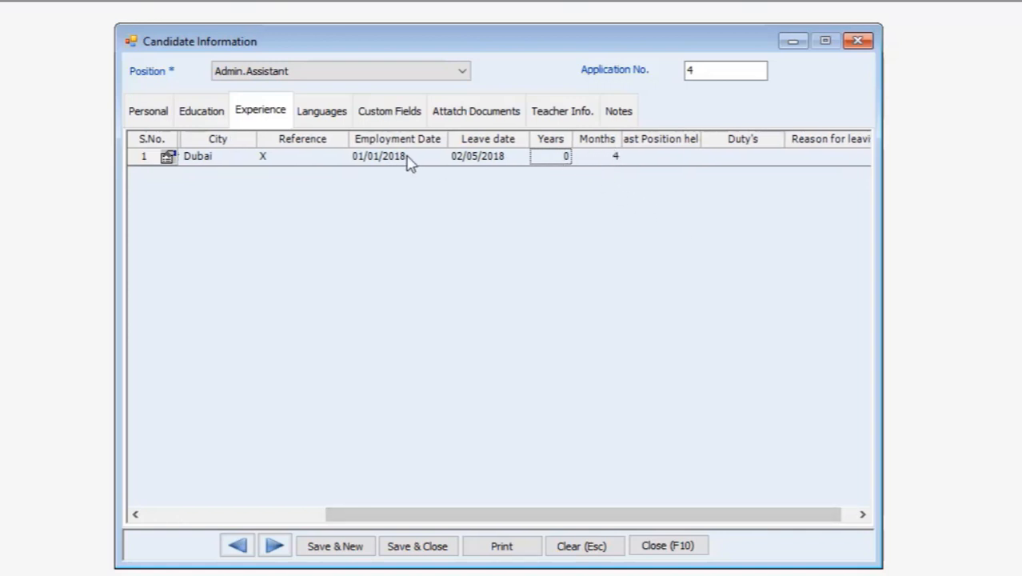
left_click(608, 160)
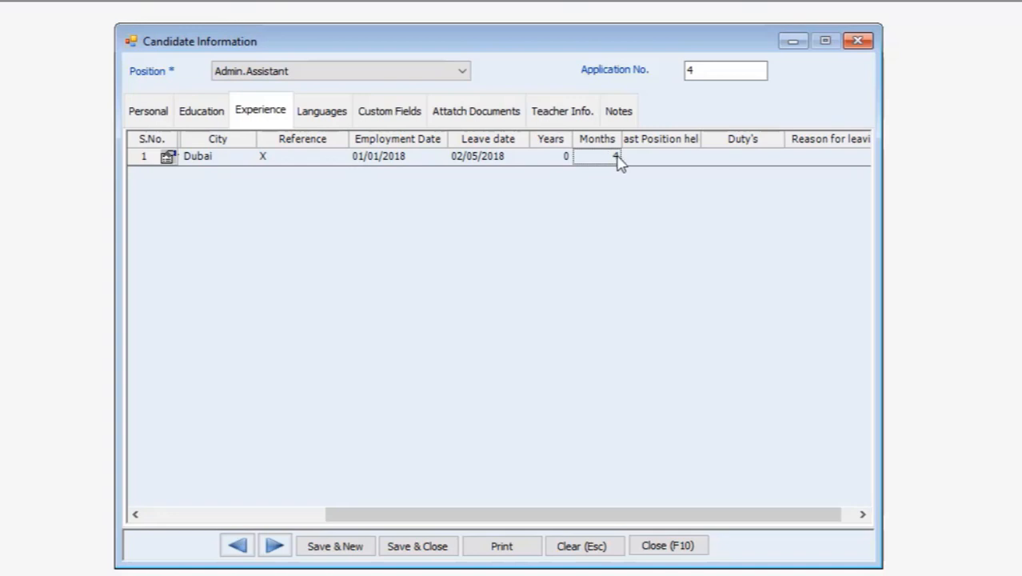
left_click(507, 157)
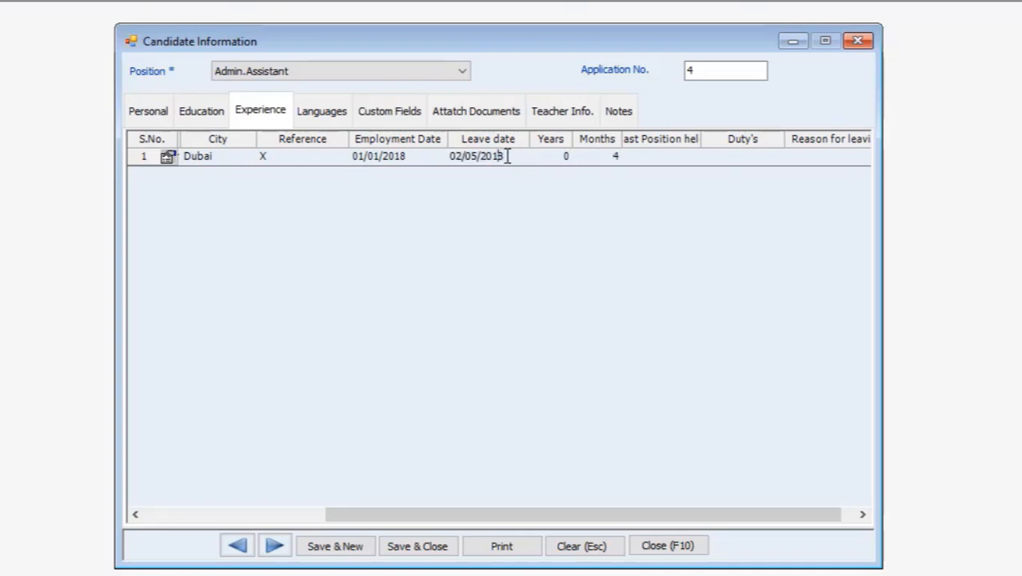
key("BackSpace")
type("9")
left_click(540, 163)
Widen the Last Position held column and enter Admin Officer as the last position at X Company
left_click(665, 158)
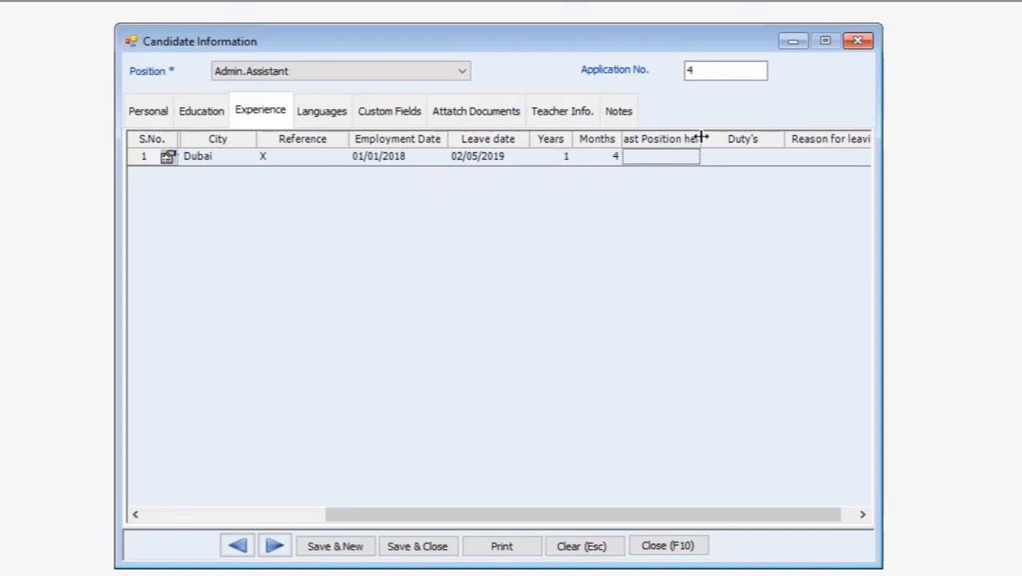
left_click(700, 138)
left_click_drag(700, 137, 742, 136)
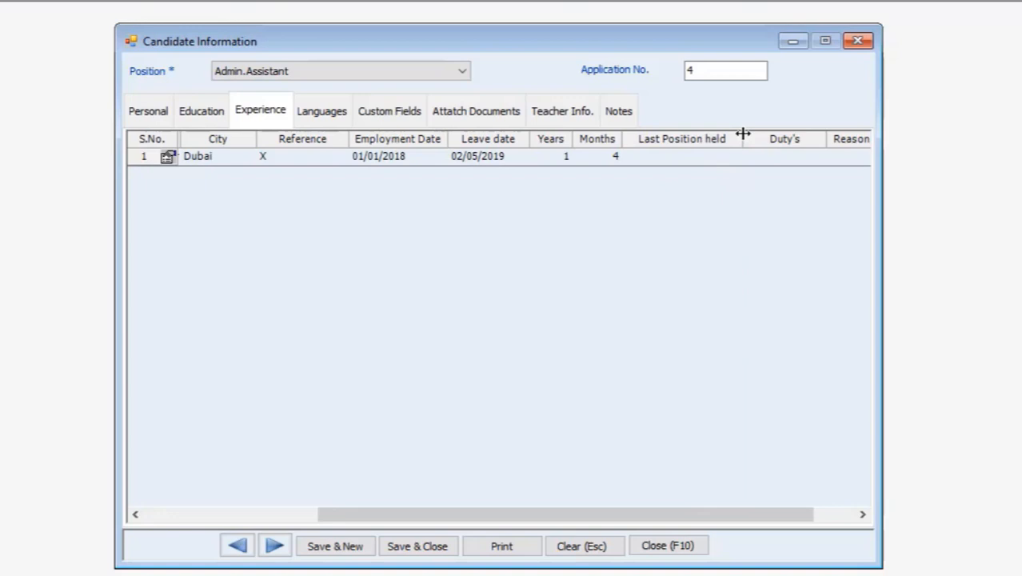
left_click(663, 160)
type("Admin Officer")
Enter A B C as the X Company duties and Personal Reason as the reason for leaving
left_click(761, 156)
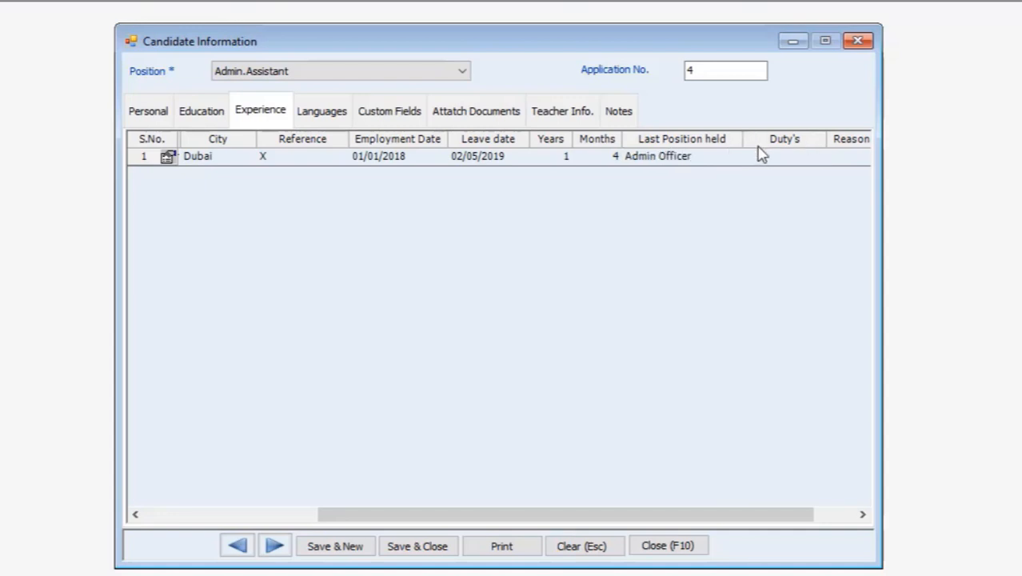
type("A B C")
left_click_drag(798, 515, 839, 515)
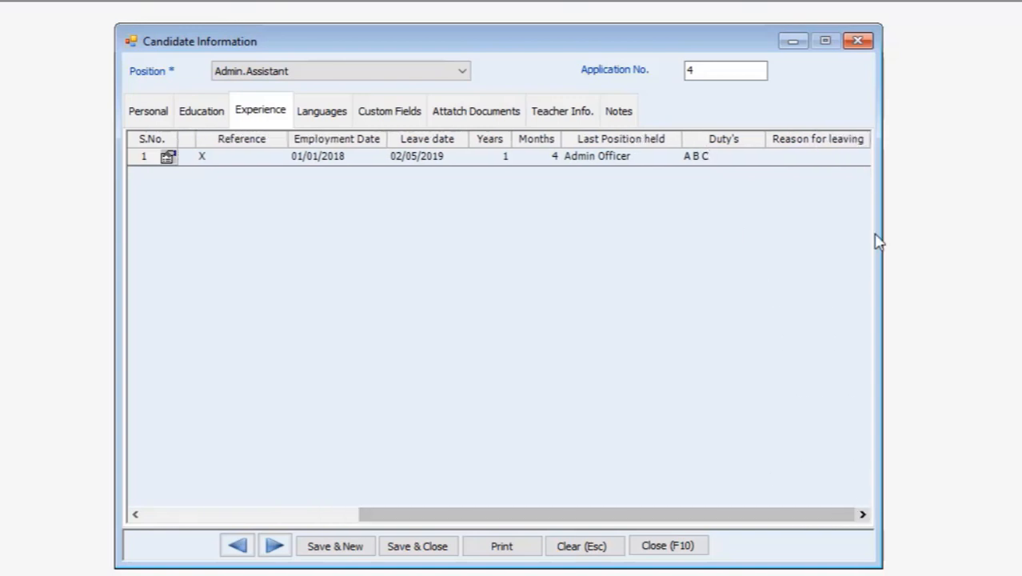
left_click(862, 160)
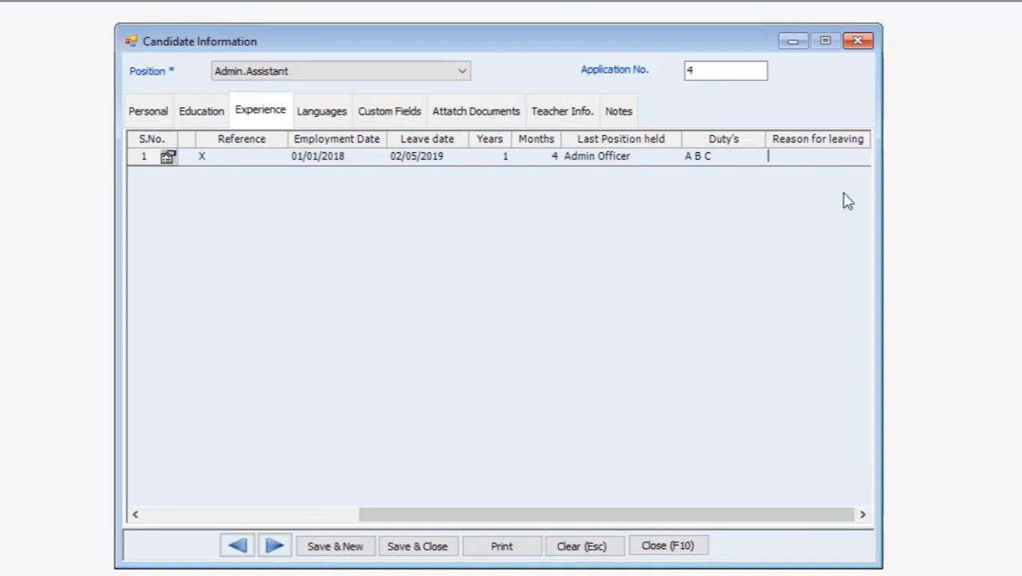
type("Personal Reason")
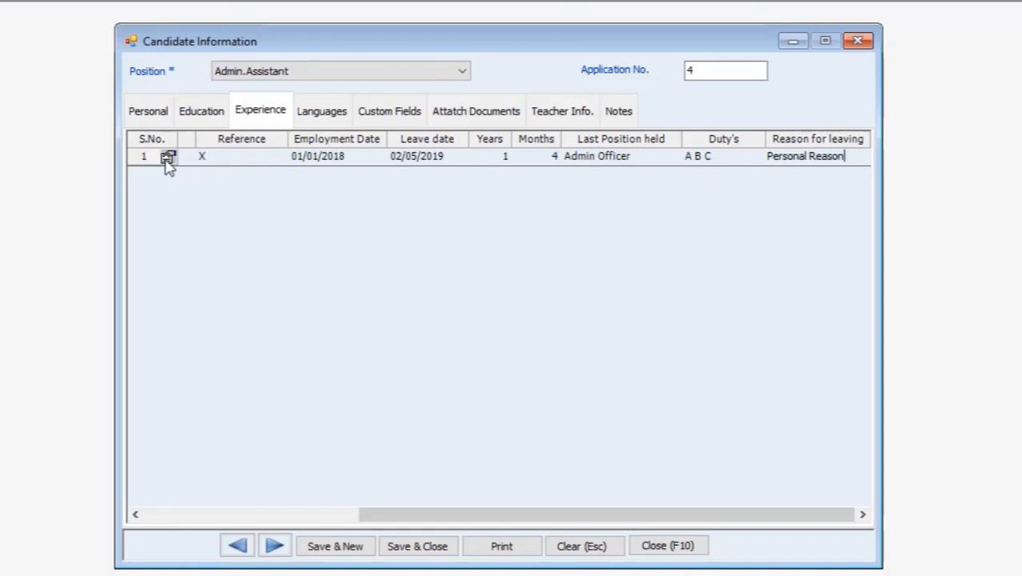
Add Arabic as the candidate's first language with the reading level Excellent
left_click(342, 122)
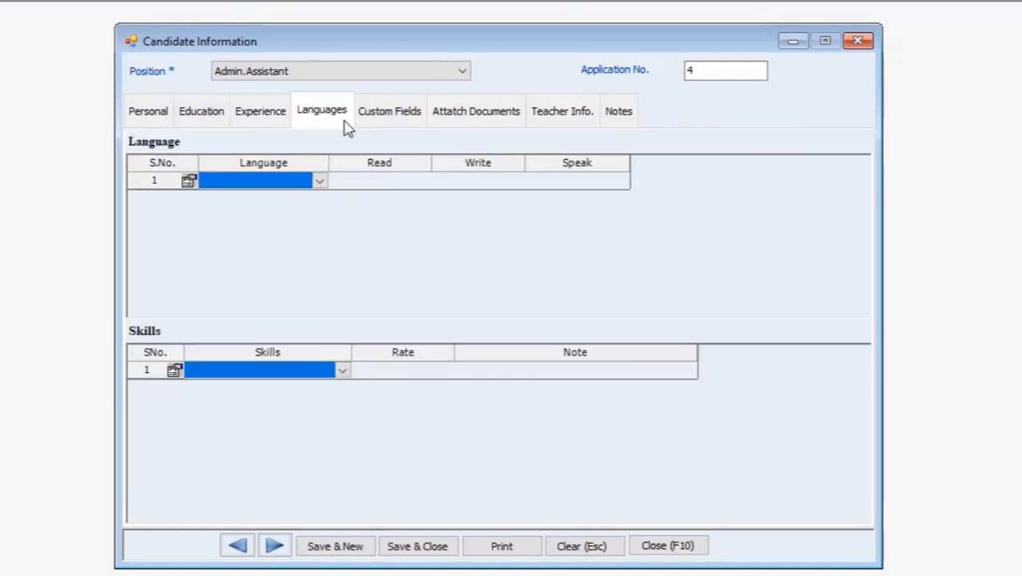
left_click(319, 181)
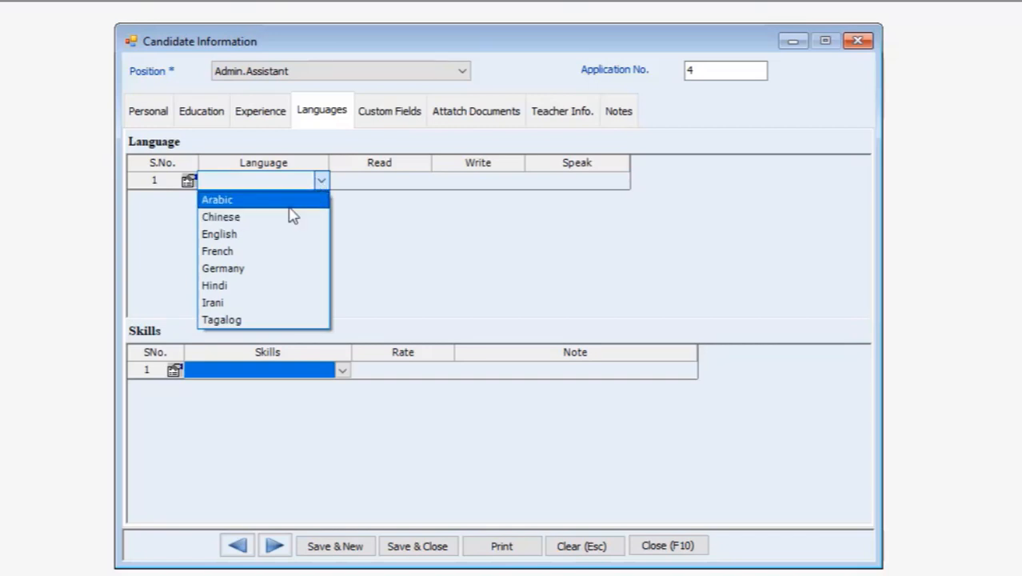
left_click(294, 200)
left_click(360, 187)
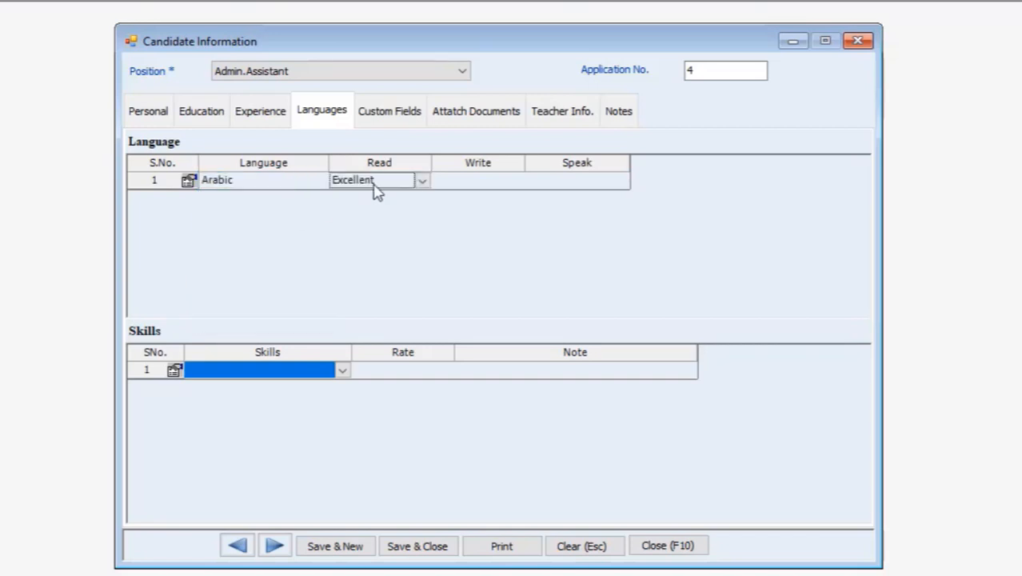
left_click(424, 181)
left_click(491, 187)
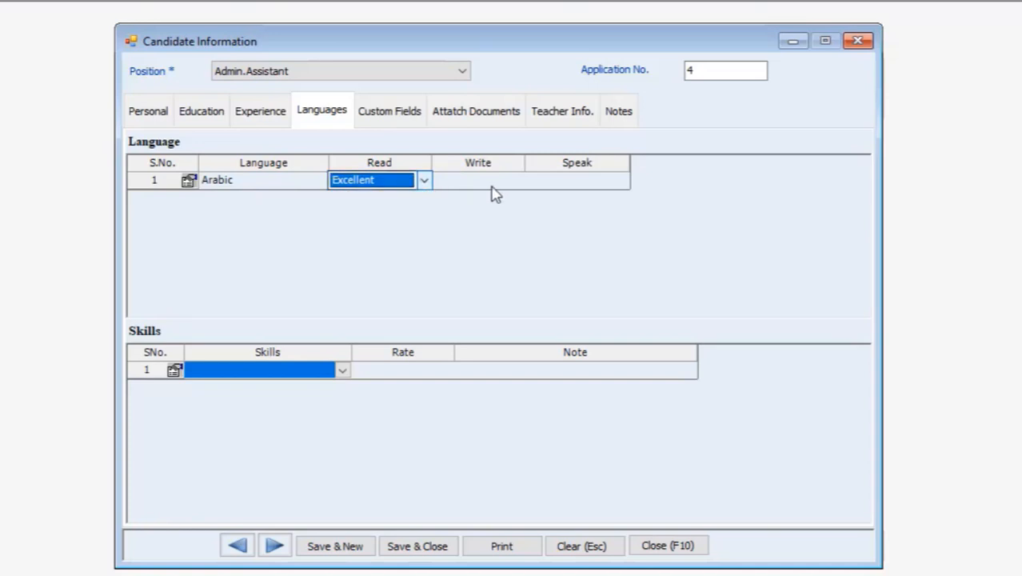
Set both the writing and speaking levels of the Arabic entry to Excellent
left_click(501, 184)
left_click(513, 182)
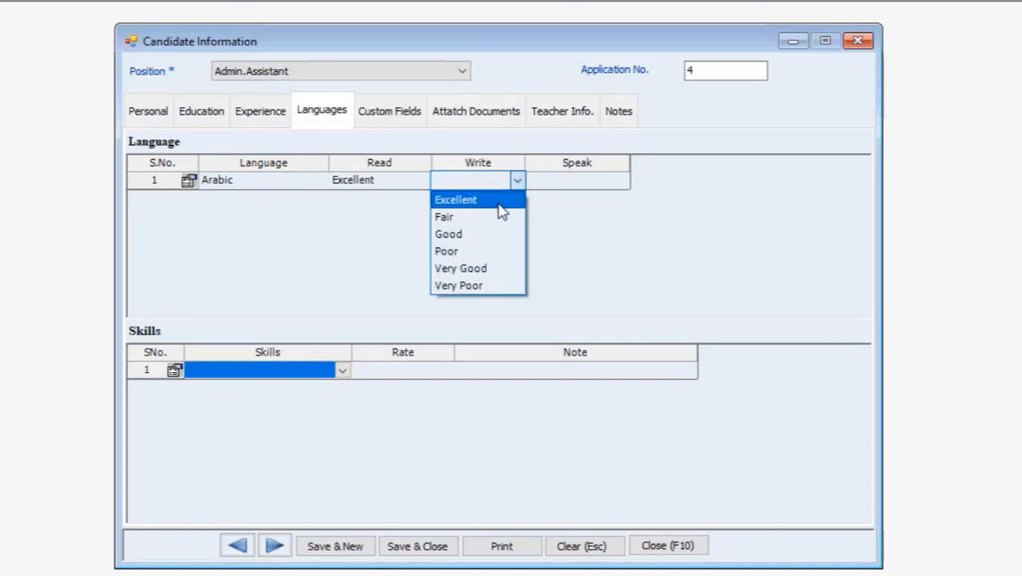
left_click(500, 200)
left_click(588, 183)
left_click(620, 182)
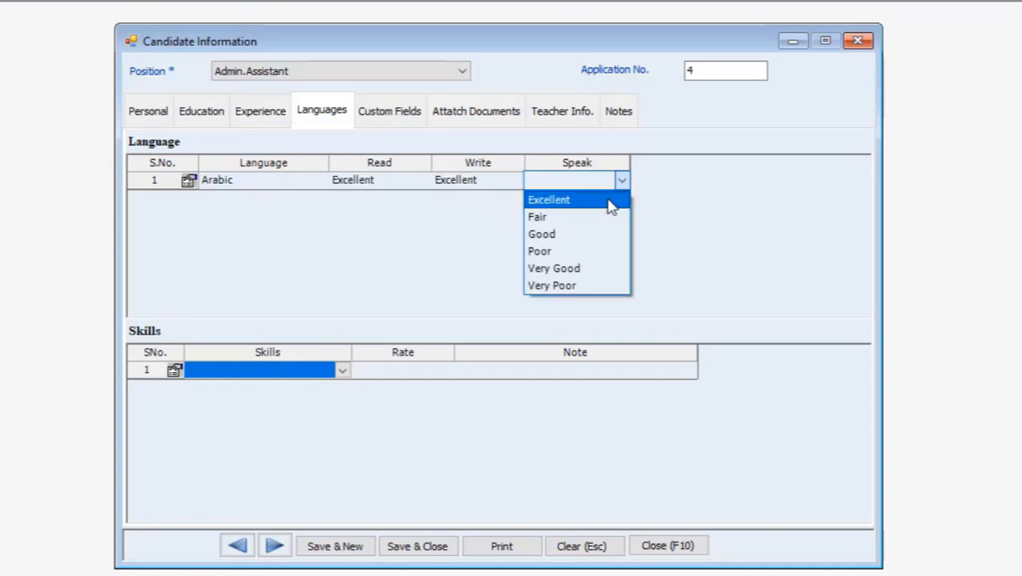
left_click(610, 200)
right_click(190, 185)
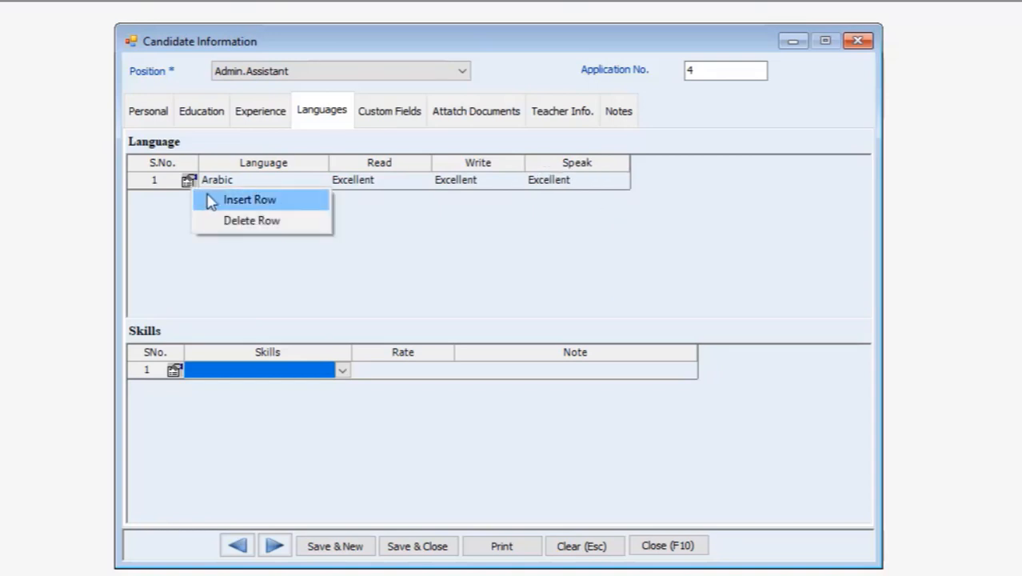
Add Computer Skills as the candidate's first skill
left_click(227, 370)
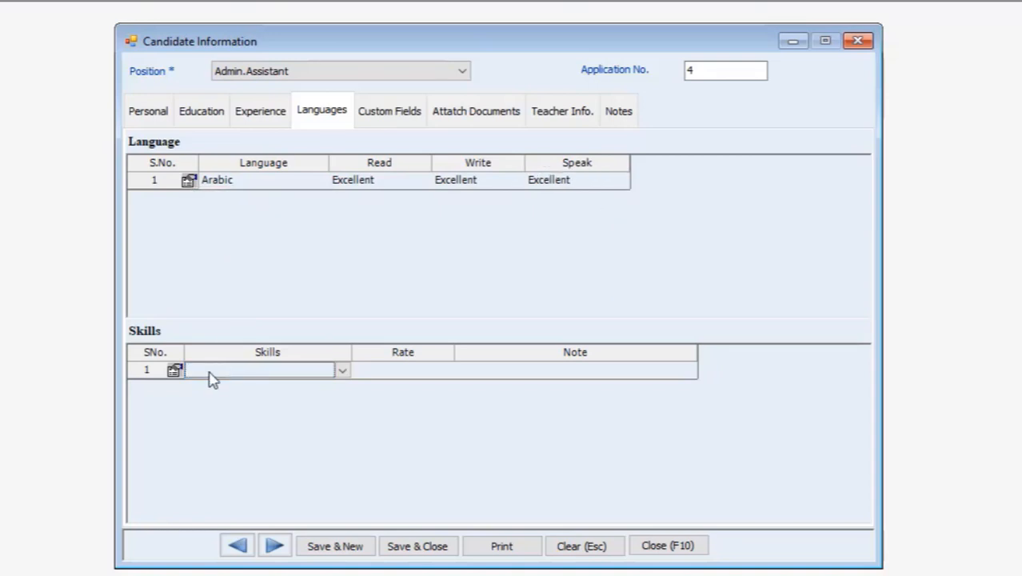
left_click(342, 373)
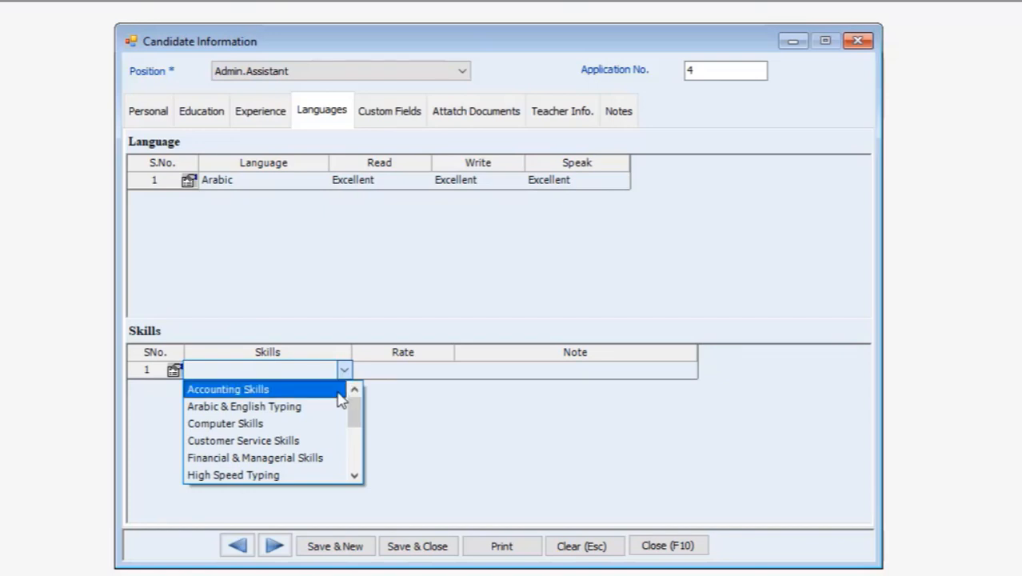
left_click(320, 423)
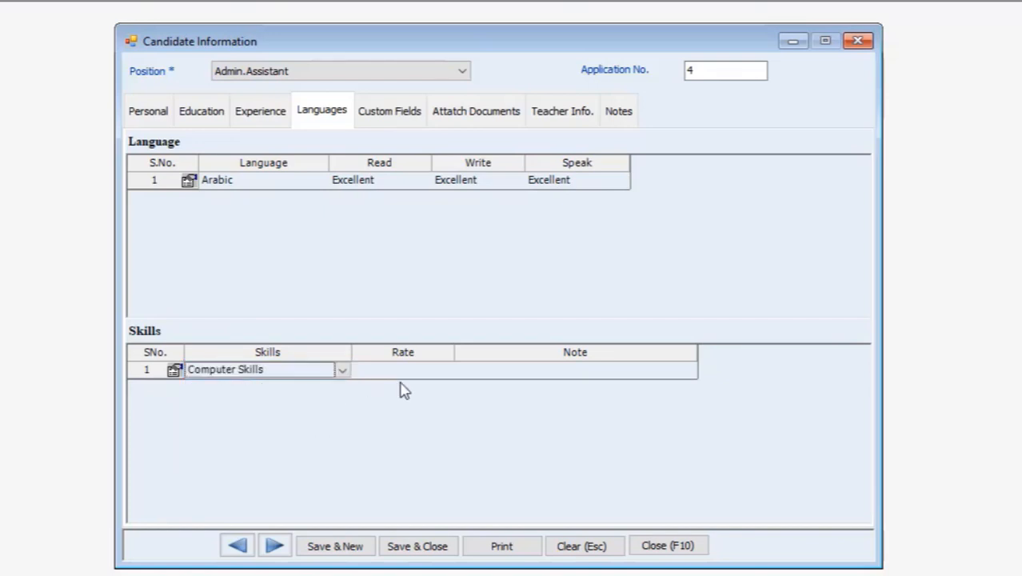
Rate the Computer Skills entry as Excellent and add the note "Perfect in computer"
left_click(428, 376)
left_click(445, 370)
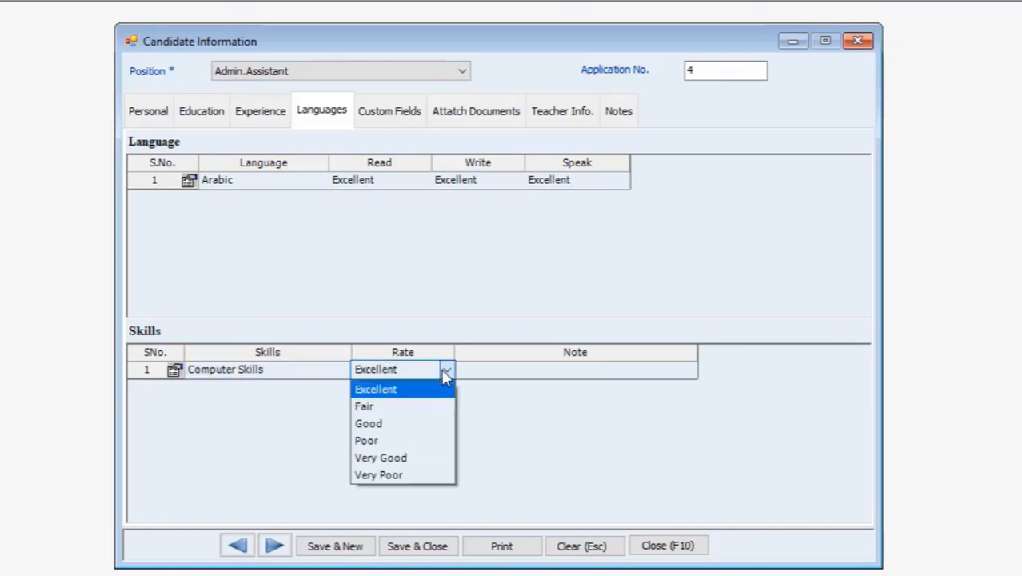
left_click(445, 370)
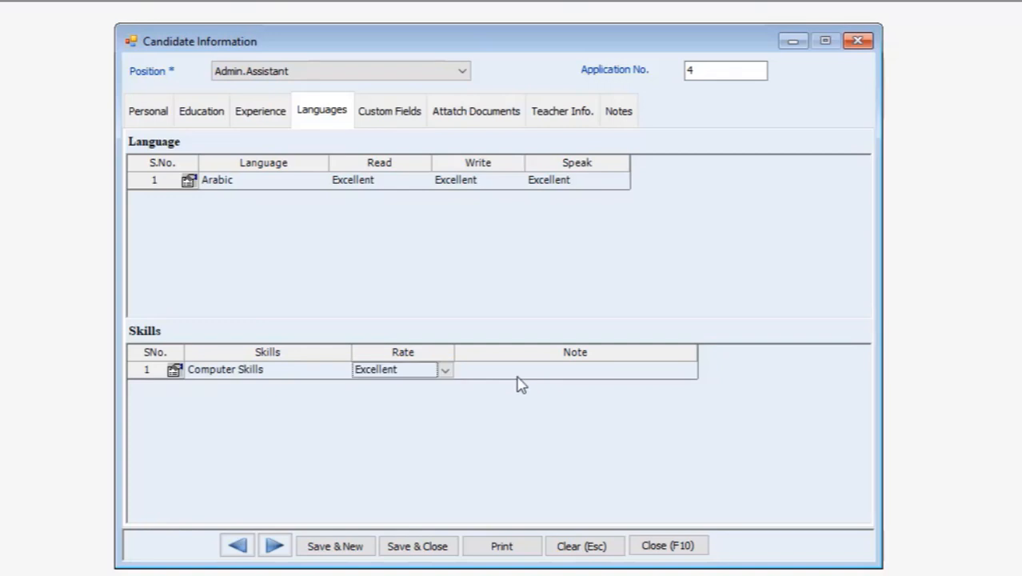
left_click(520, 382)
left_click(520, 382)
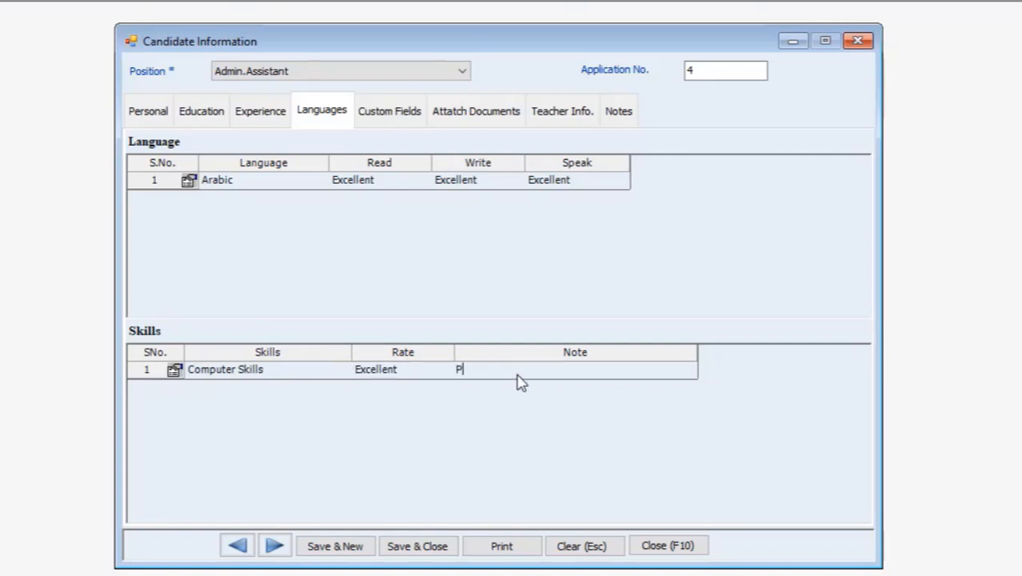
type("Perfect in computer")
Fill in the custom fields with Sample for Mother Name, Sample for House Name and 01/01/2018 for Date
left_click(384, 114)
left_click(450, 162)
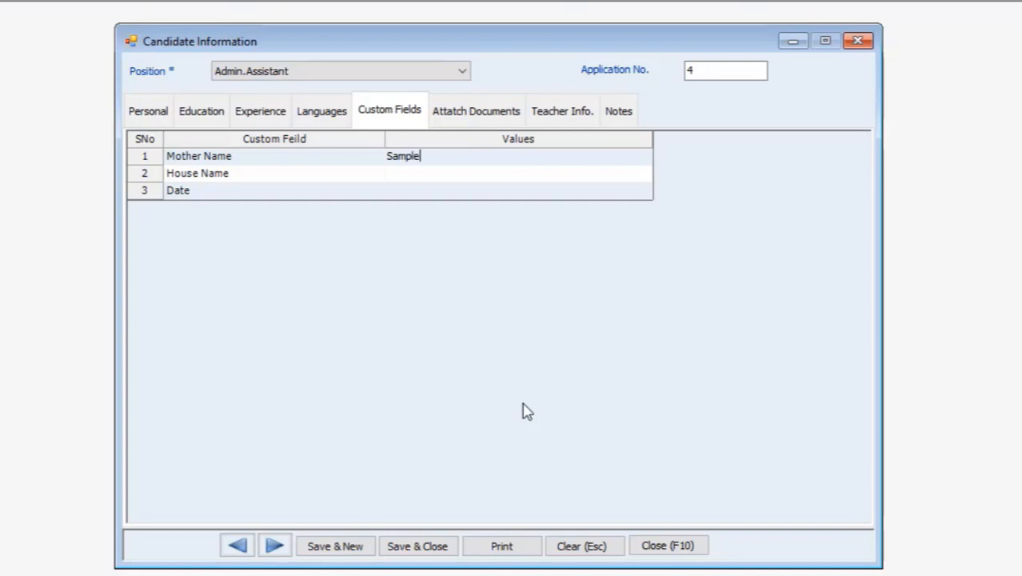
left_click(426, 177)
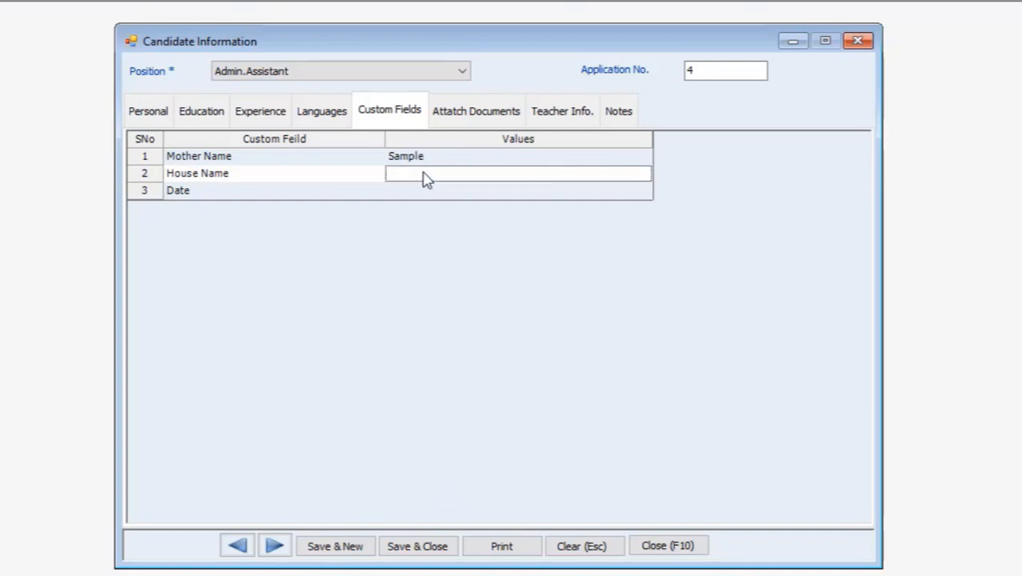
left_click(426, 178)
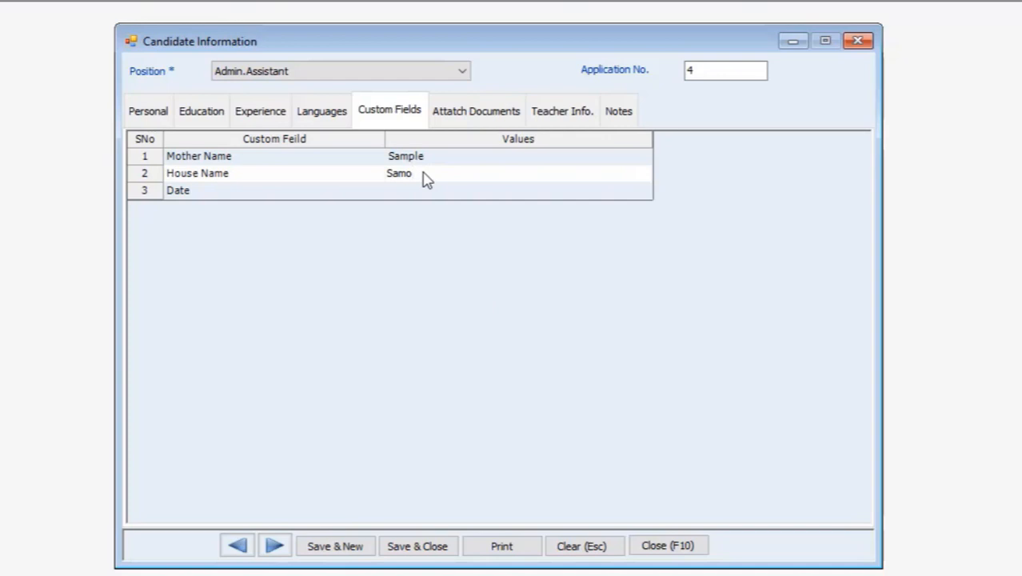
type("Sample")
left_click(497, 194)
left_click(390, 190)
type("01/01/2018")
Examine the candidate's document attachment options and the teacher information fields
left_click(475, 117)
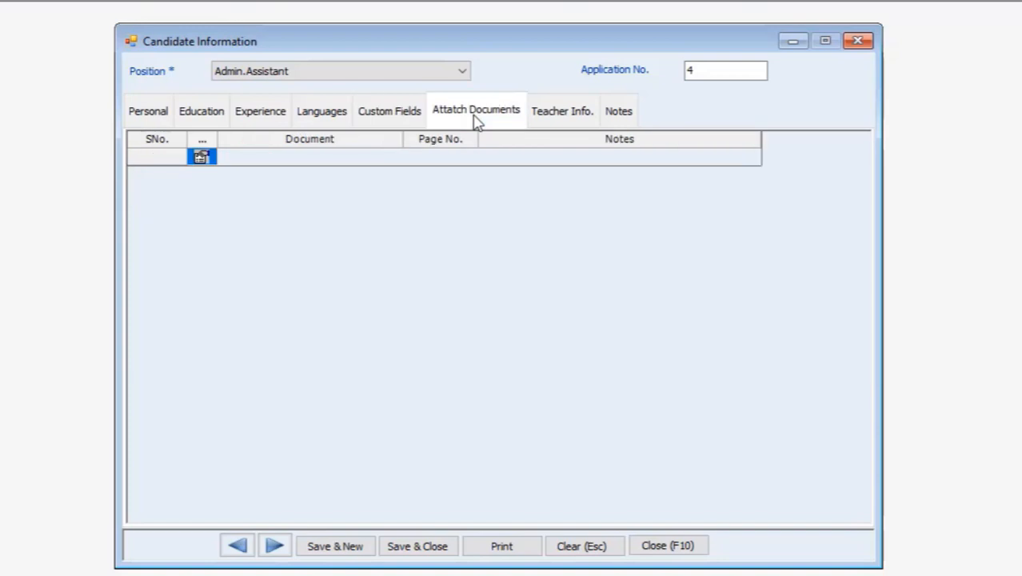
right_click(201, 164)
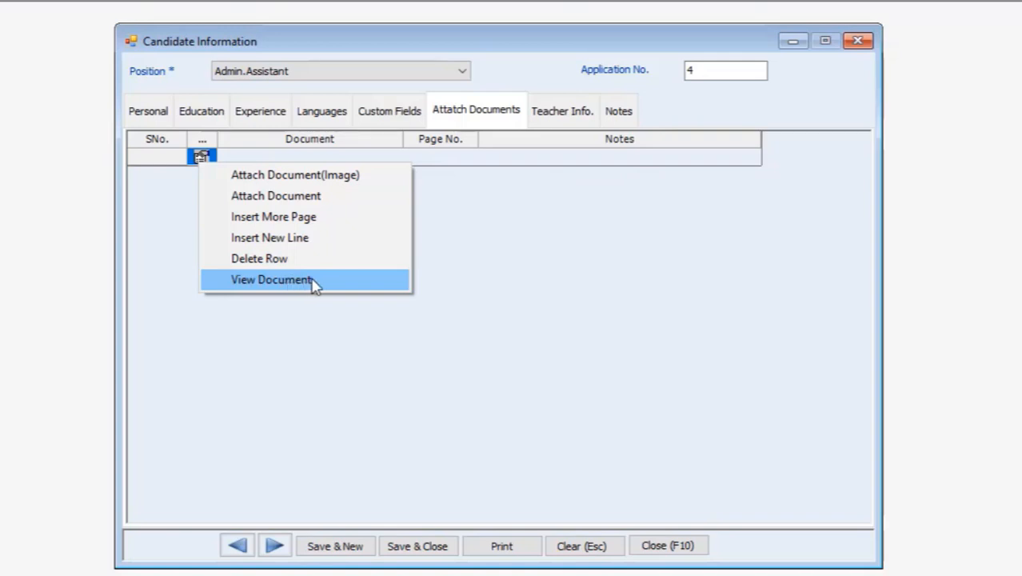
left_click(582, 110)
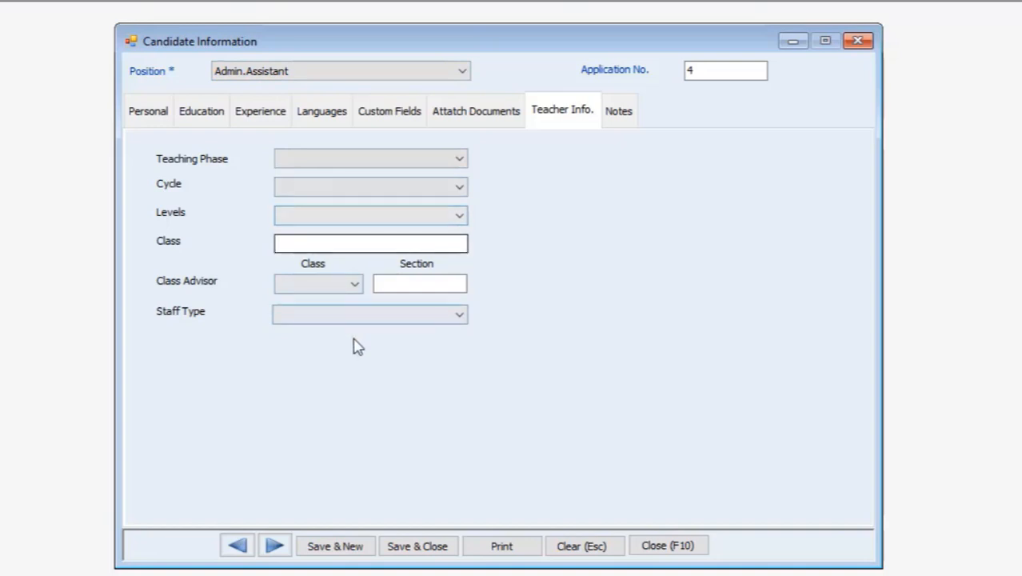
Enter a line of x characters as placeholder text in the candidate's notes
left_click(628, 119)
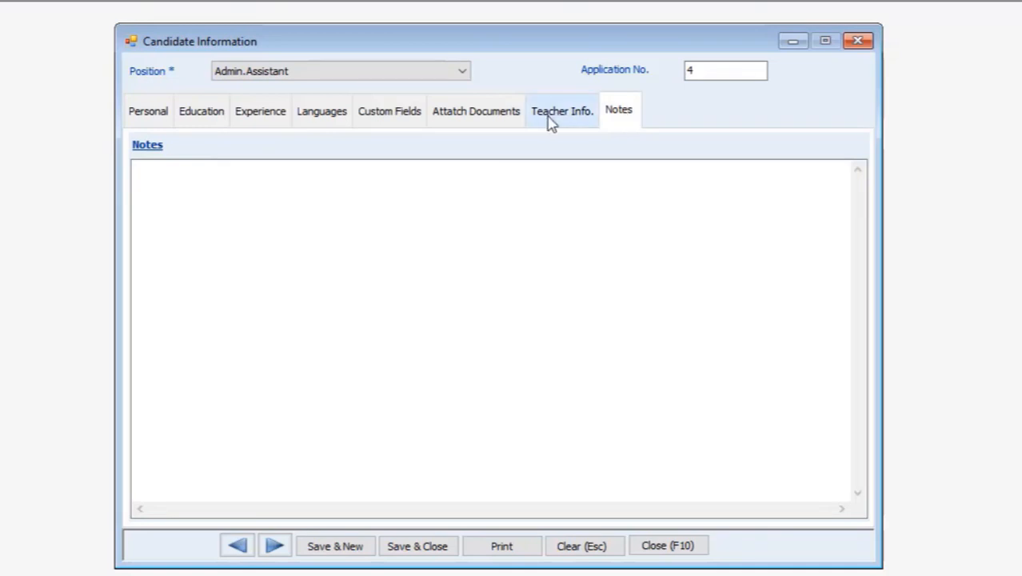
left_click(510, 255)
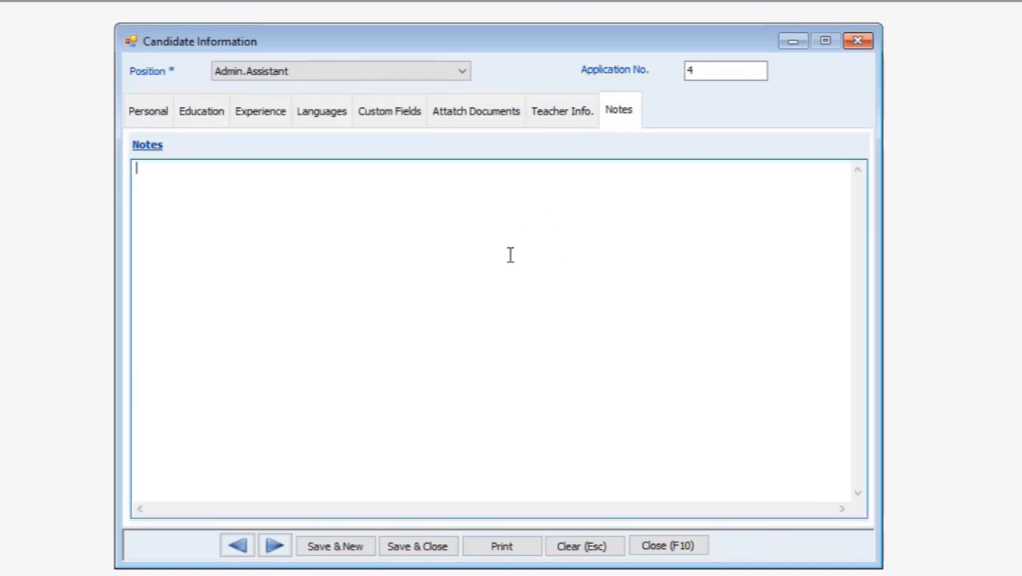
type("xxxxxxxxxxxxxxxxxxxxxxxxxxxxxxxxxxxxxxxxxxxxxxxxx")
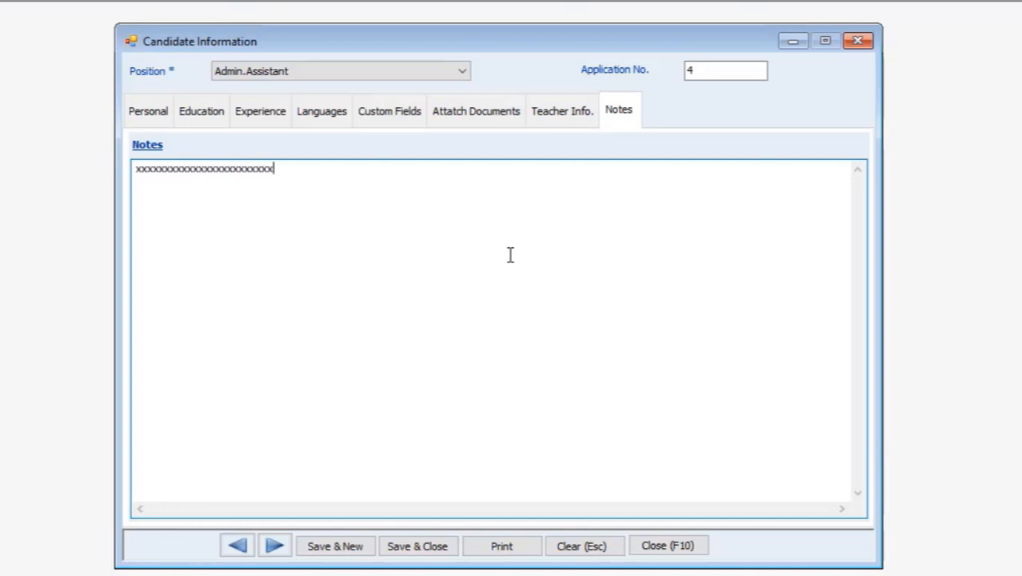
Try to save and close the candidate record
left_click(695, 70)
double_click(692, 70)
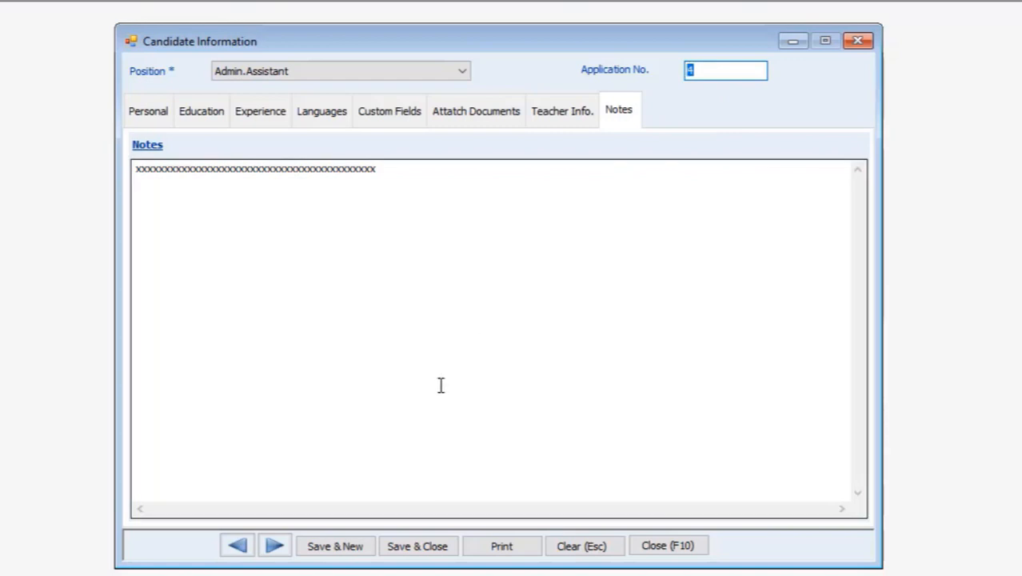
left_click(408, 549)
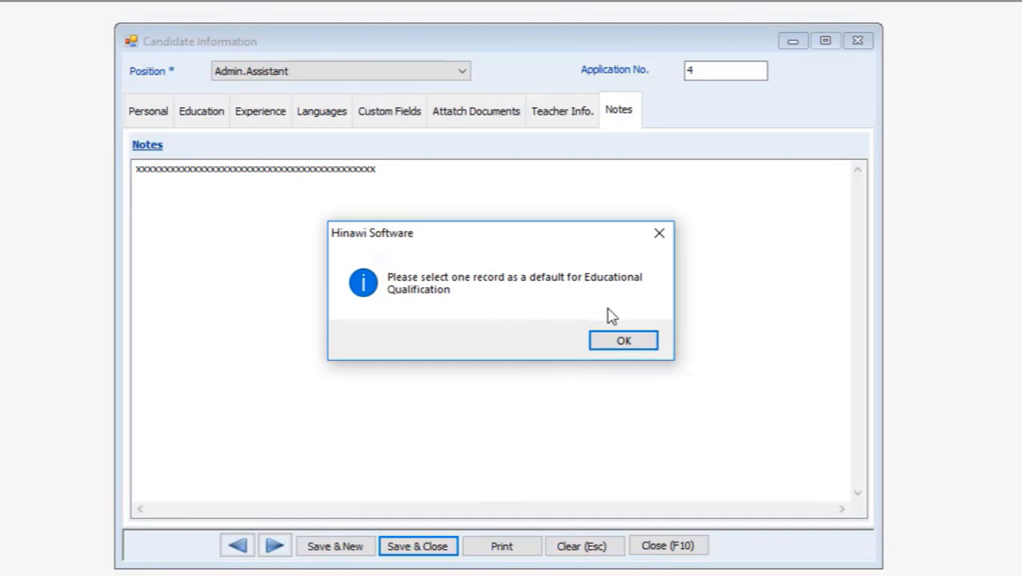
left_click(621, 341)
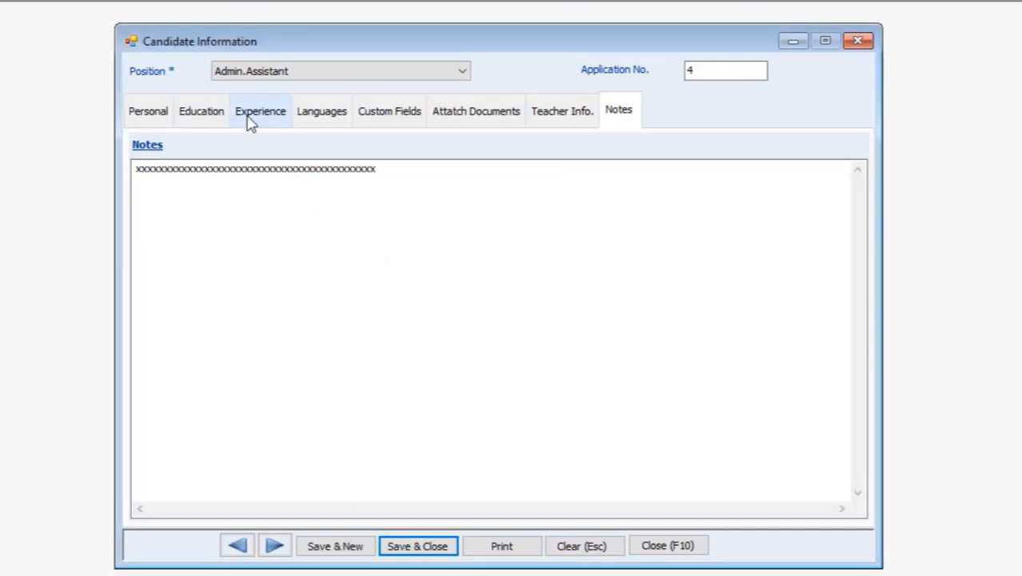
Mark the Bachelors education record as the default, and save and close the candidate record
left_click(248, 120)
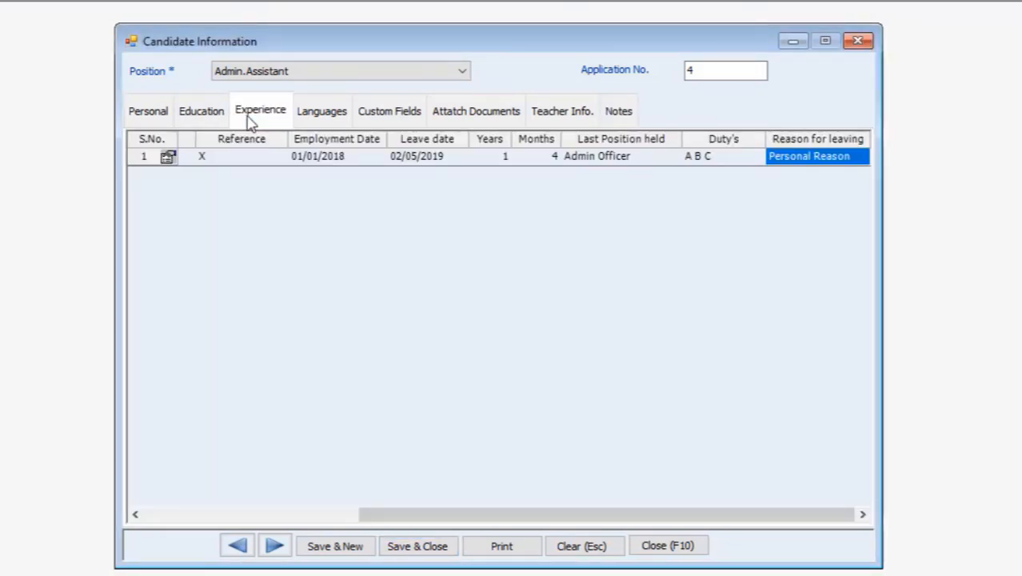
left_click(201, 112)
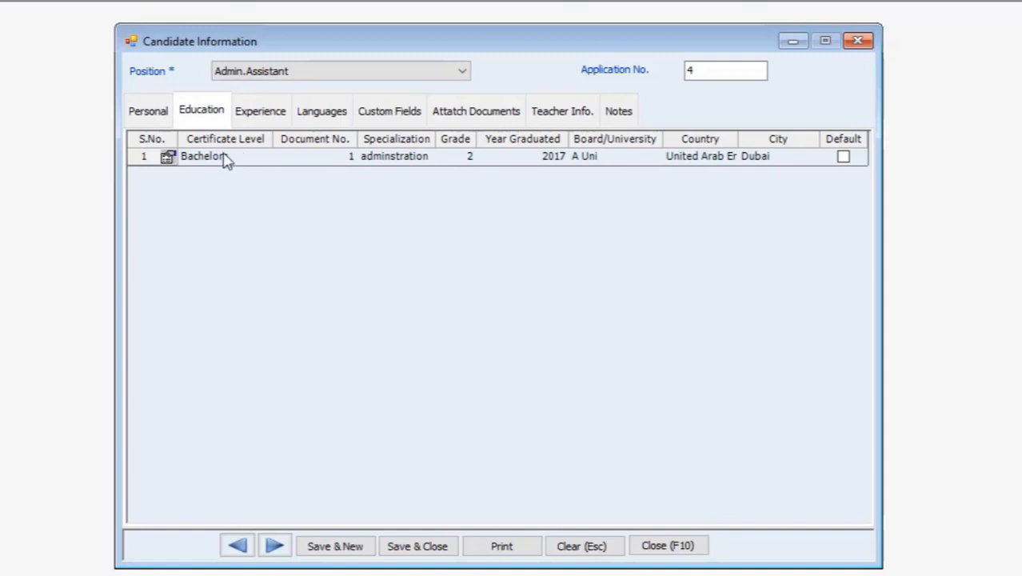
left_click(843, 157)
left_click(416, 550)
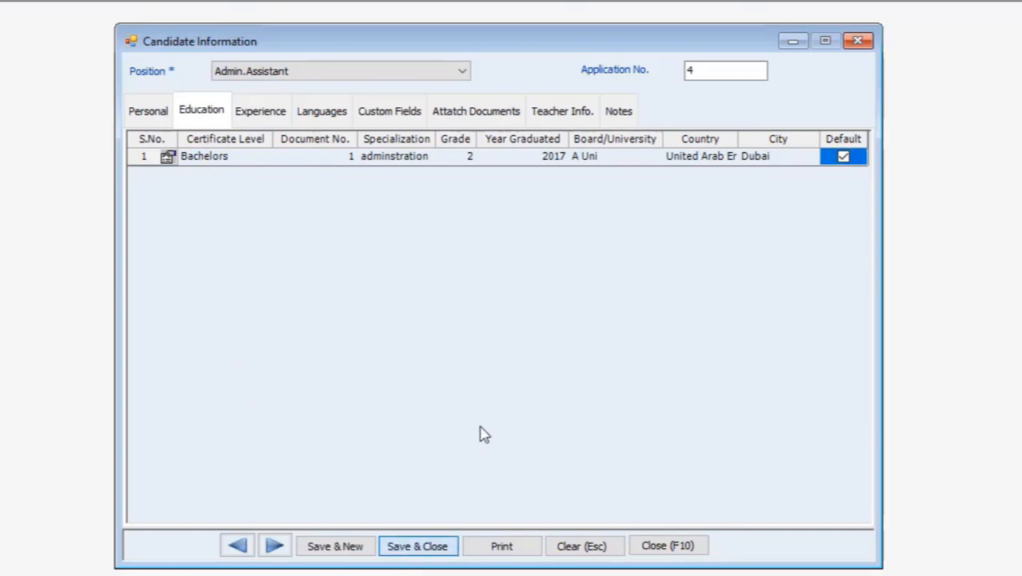
left_click(443, 546)
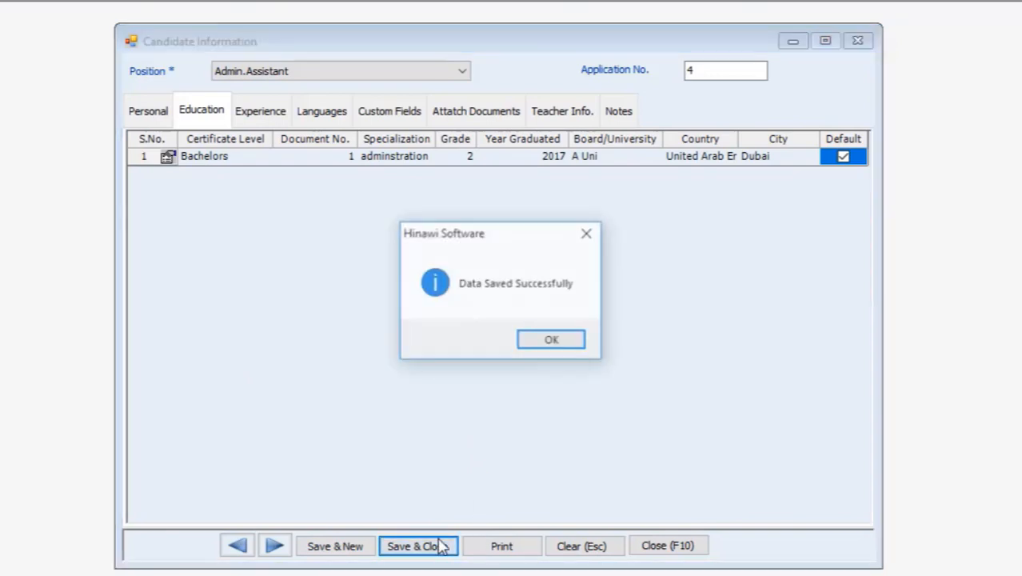
left_click(551, 343)
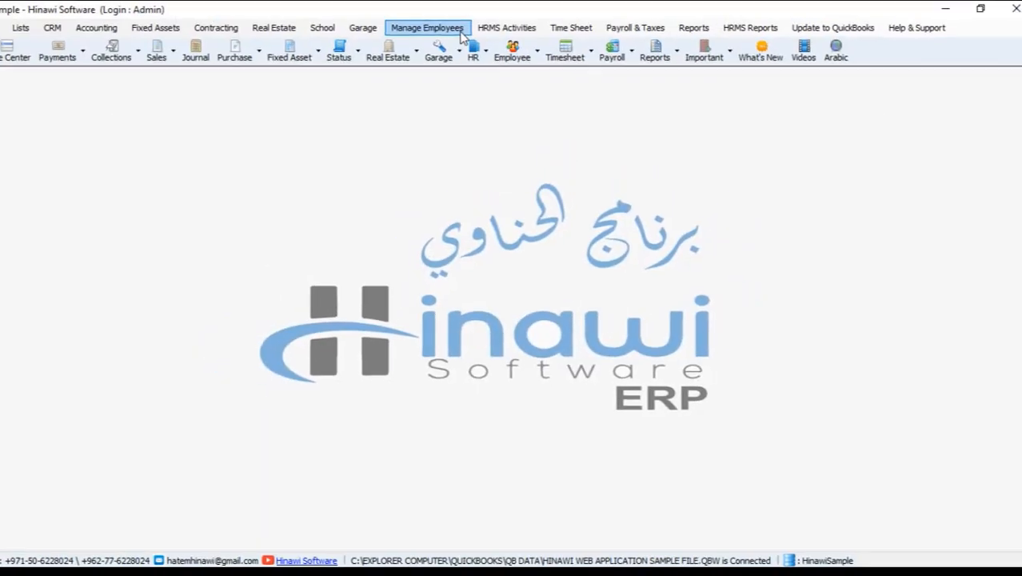
Display the candidates in the Curriculum Vitae (CV) List, review the new candidate's details and close the list
left_click(461, 46)
mouse_move(448, 301)
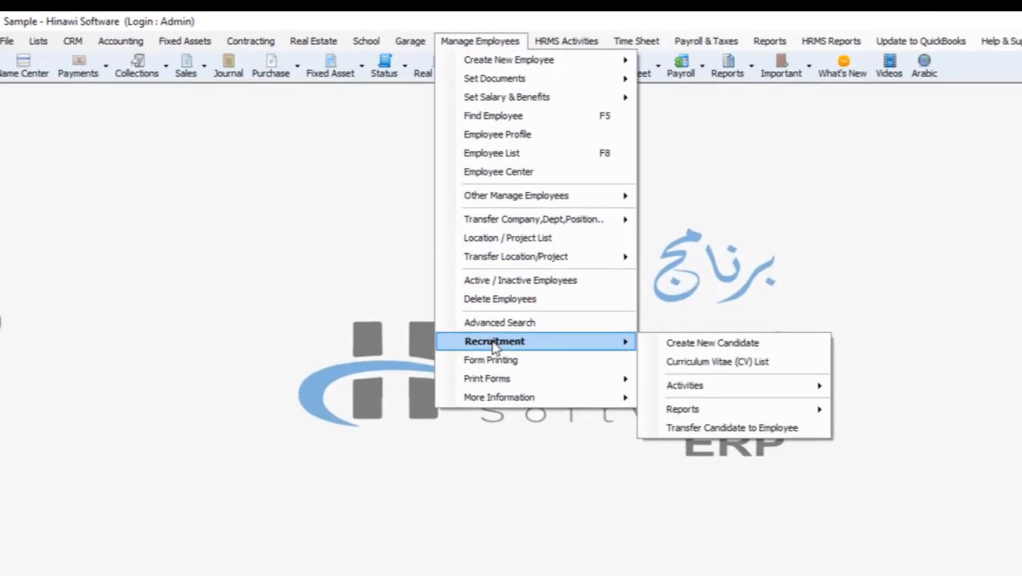
left_click(709, 370)
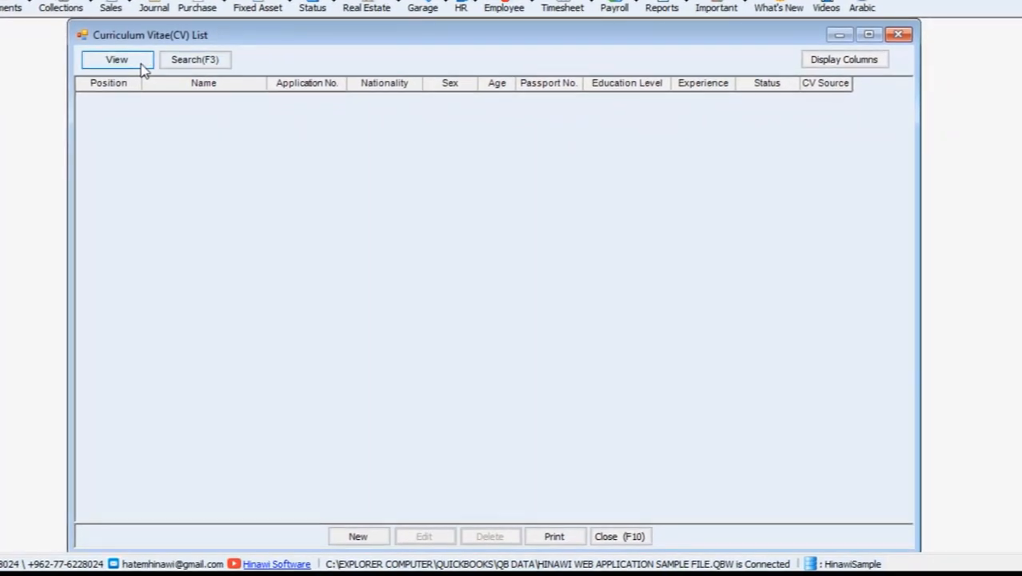
left_click(141, 66)
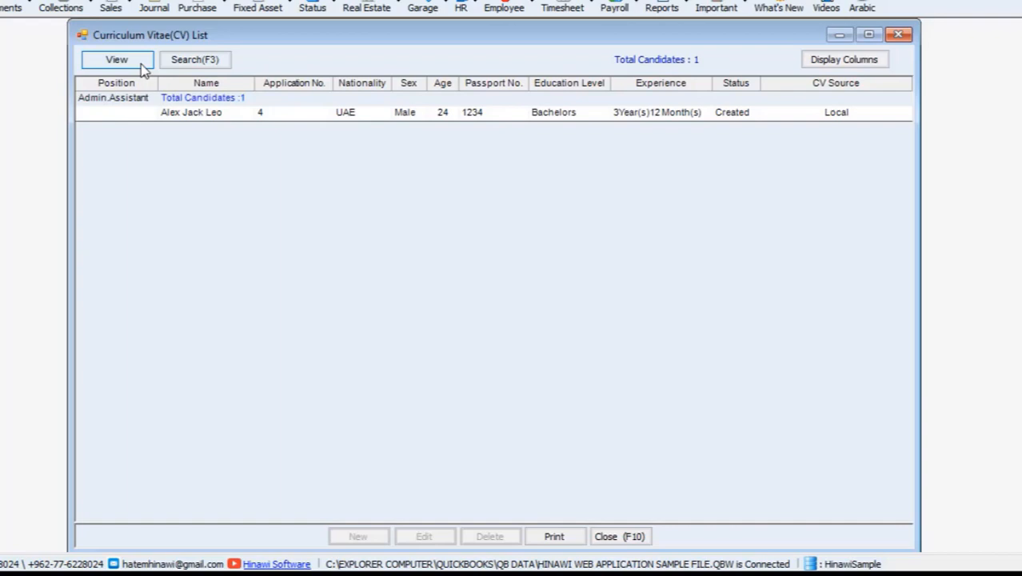
left_click(183, 116)
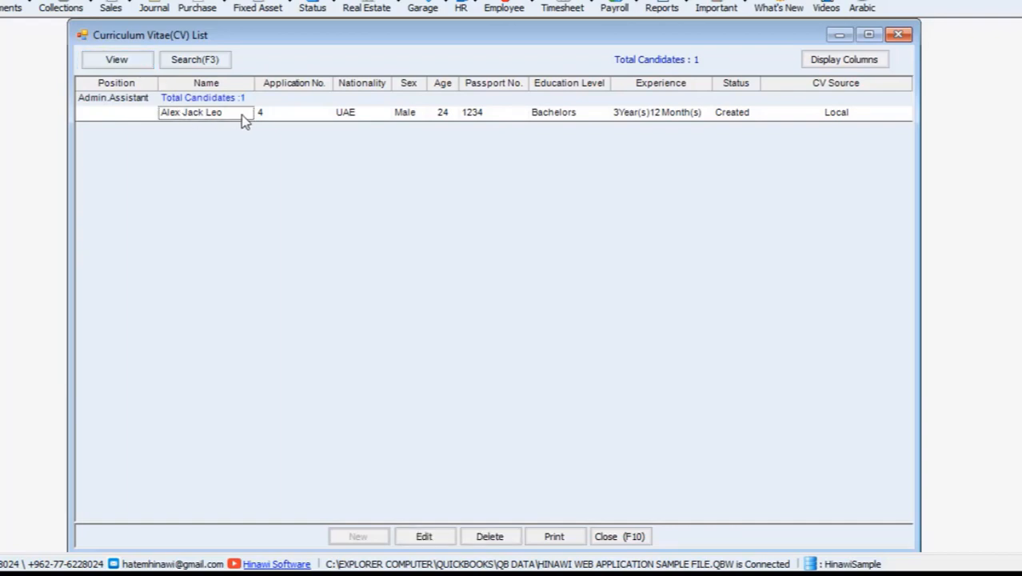
left_click(285, 119)
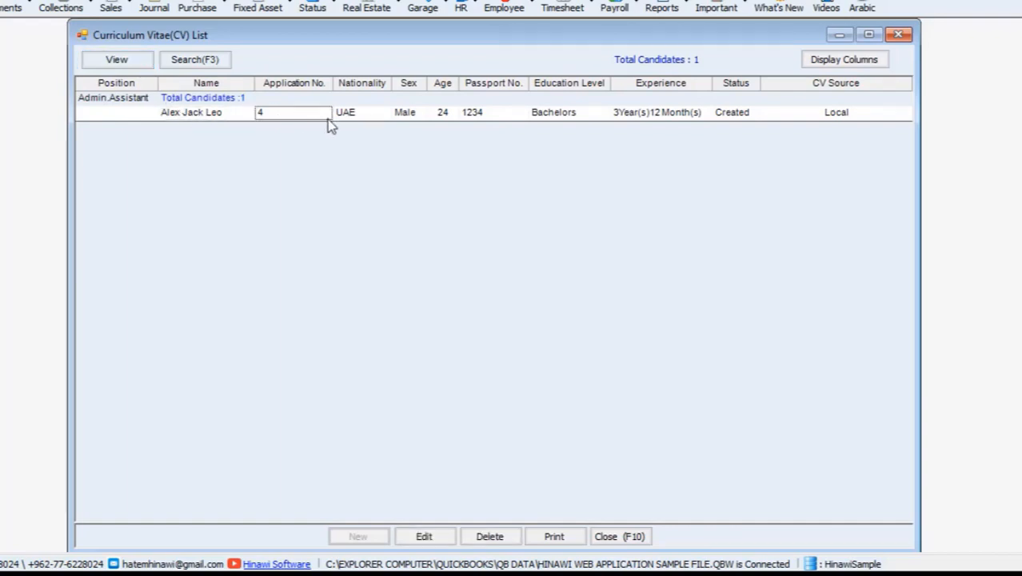
left_click(360, 118)
left_click(616, 537)
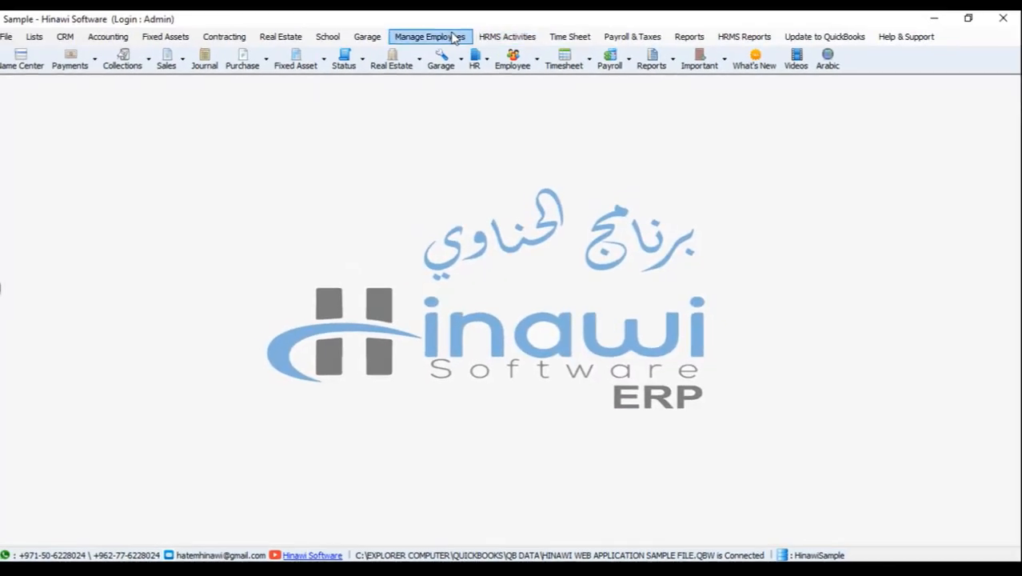
Open the Call For Interview form for the newly created candidate, searching by candidate name
left_click(454, 39)
mouse_move(436, 308)
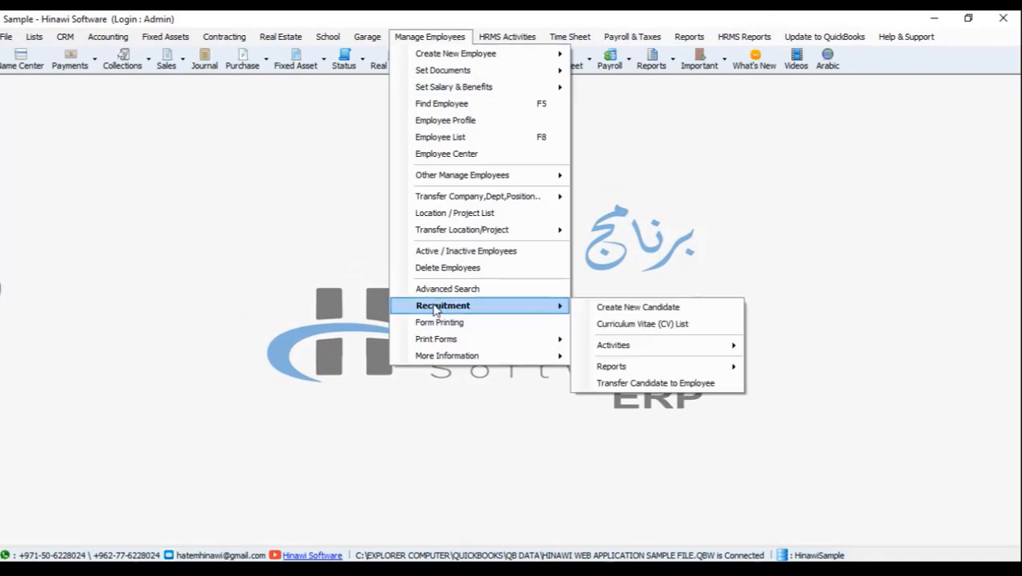
mouse_move(689, 357)
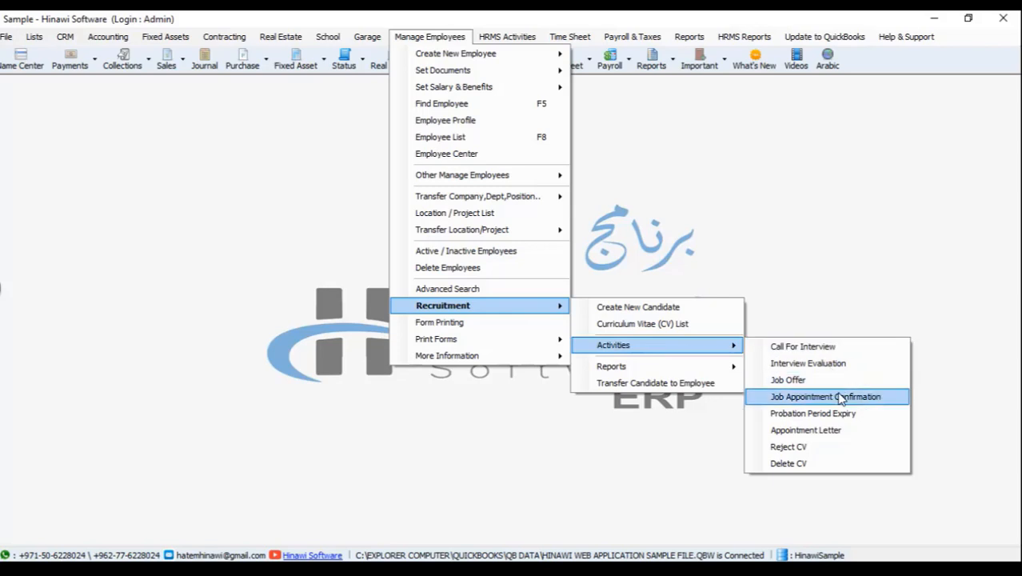
left_click(813, 348)
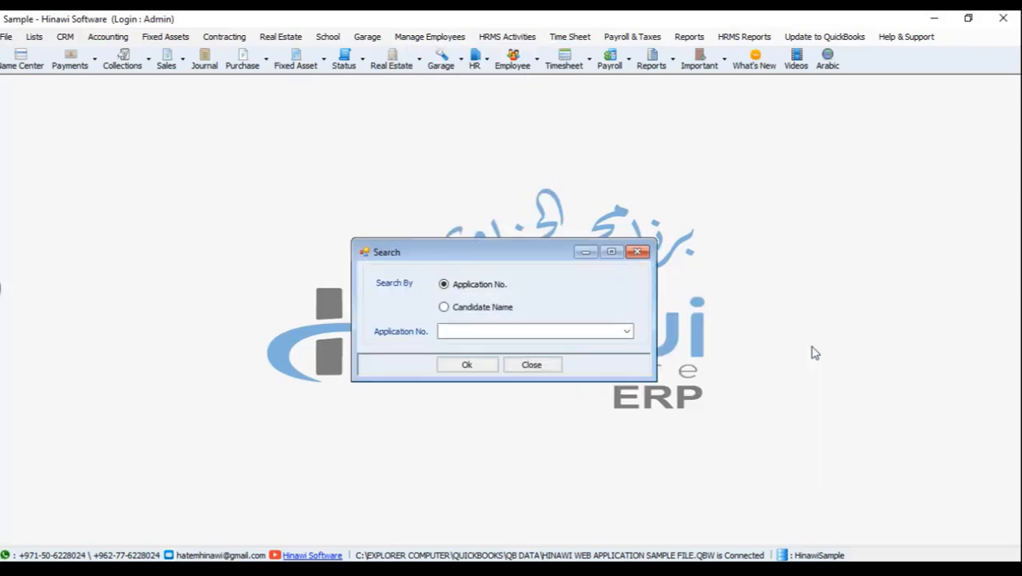
left_click(627, 331)
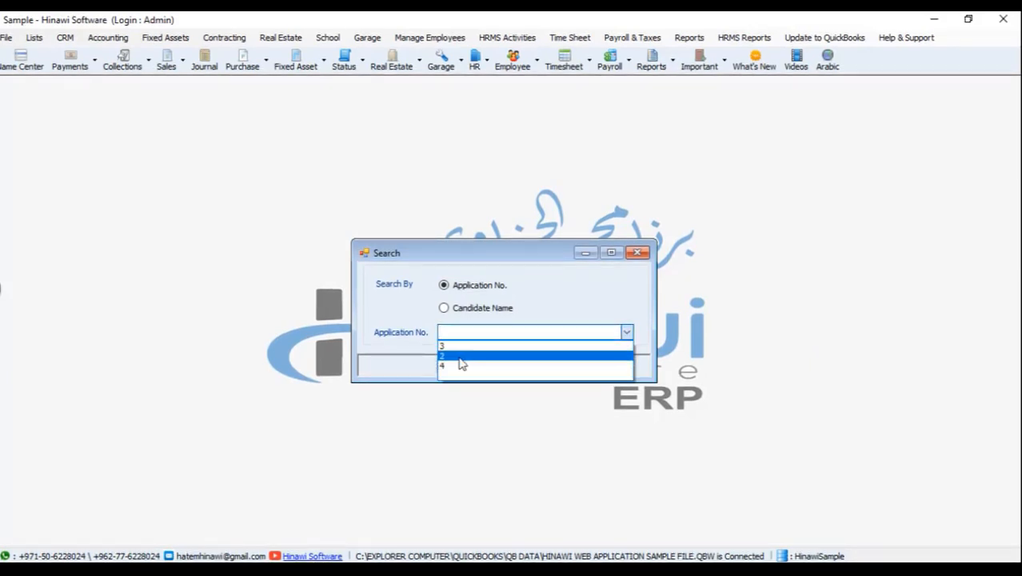
left_click(442, 310)
left_click(444, 309)
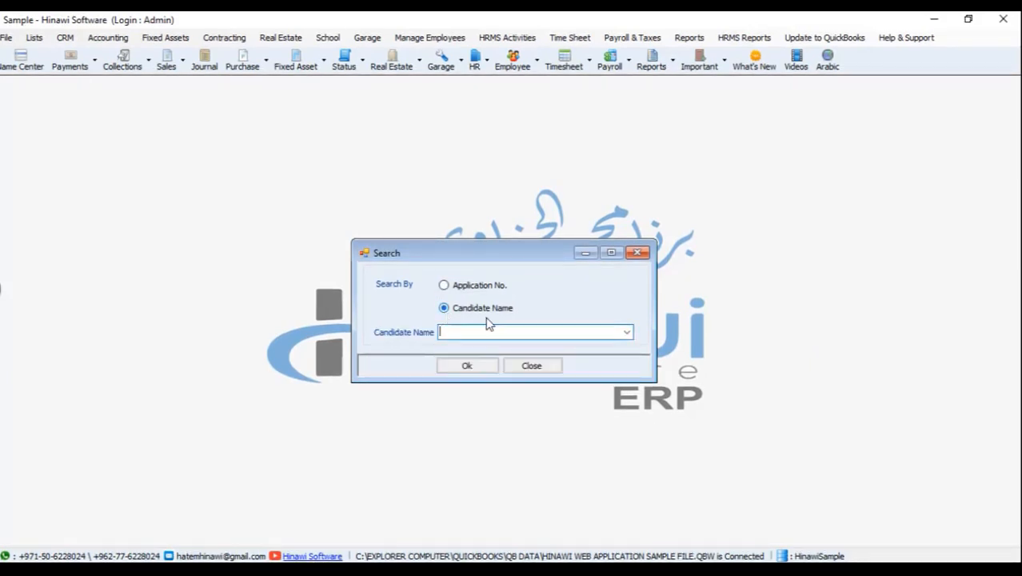
left_click(627, 333)
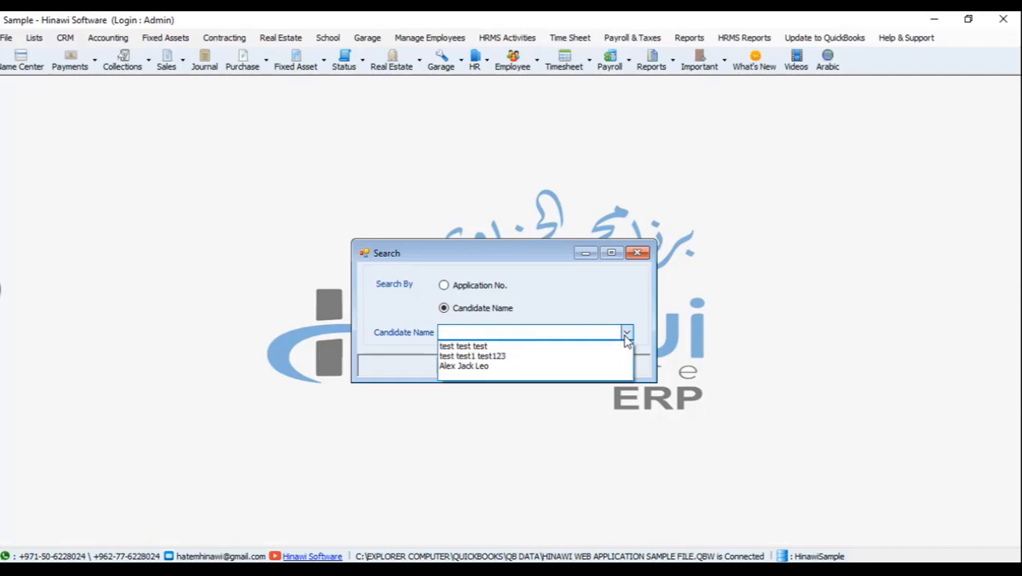
left_click(533, 367)
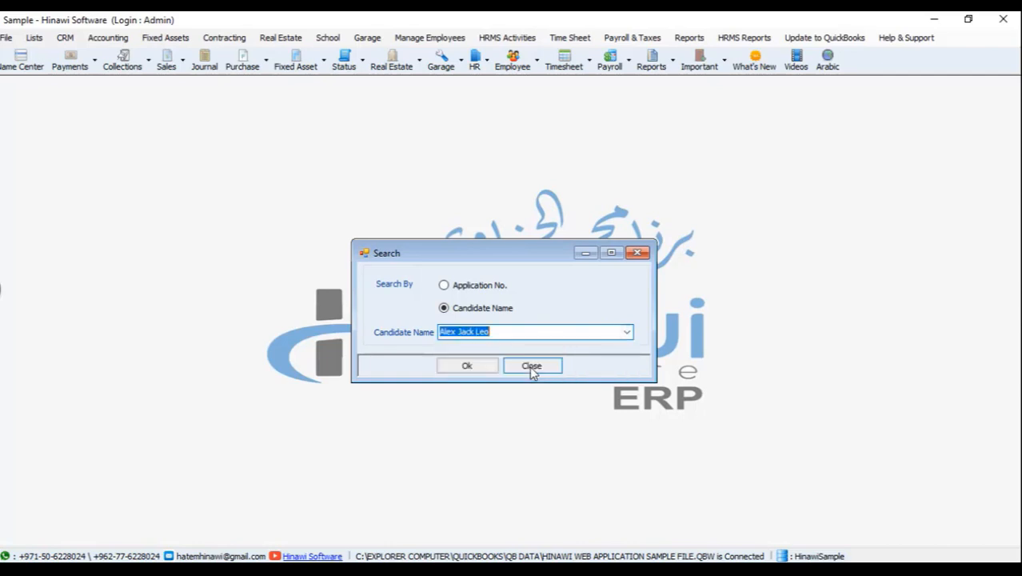
left_click(483, 368)
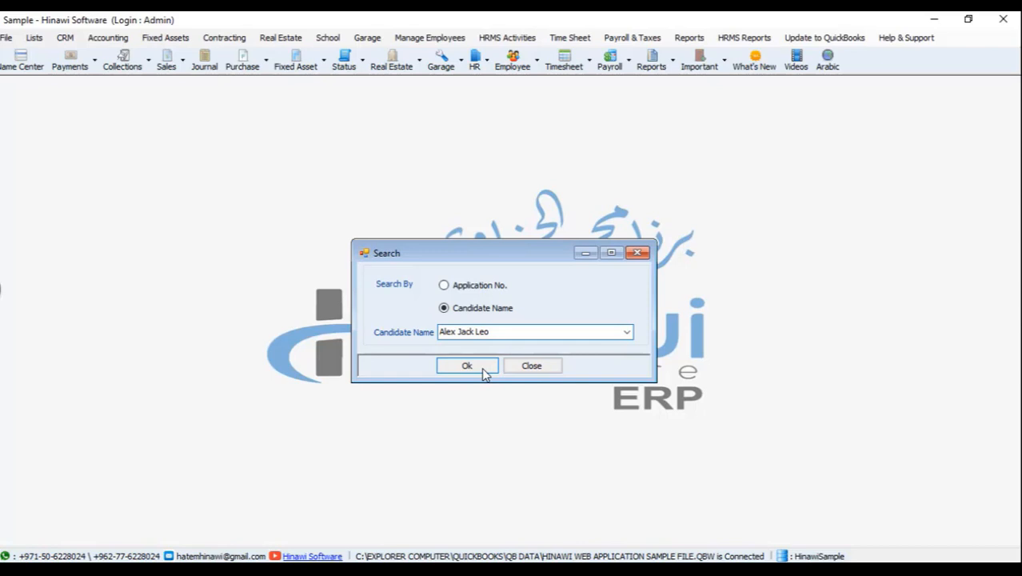
left_click(473, 369)
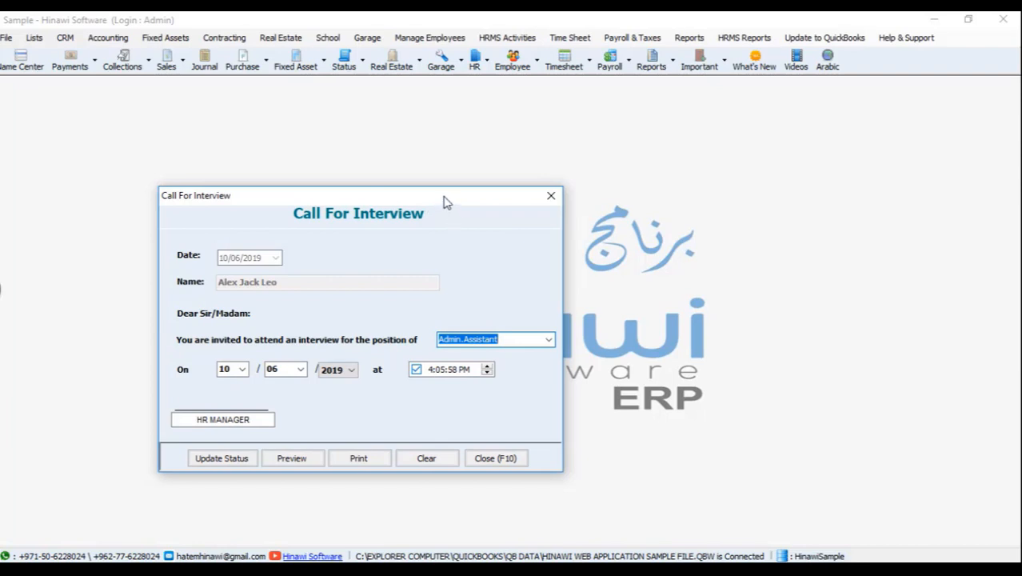
Browse the list of positions available for the interview invitation and close the list without changing the selection
left_click_drag(446, 203, 556, 169)
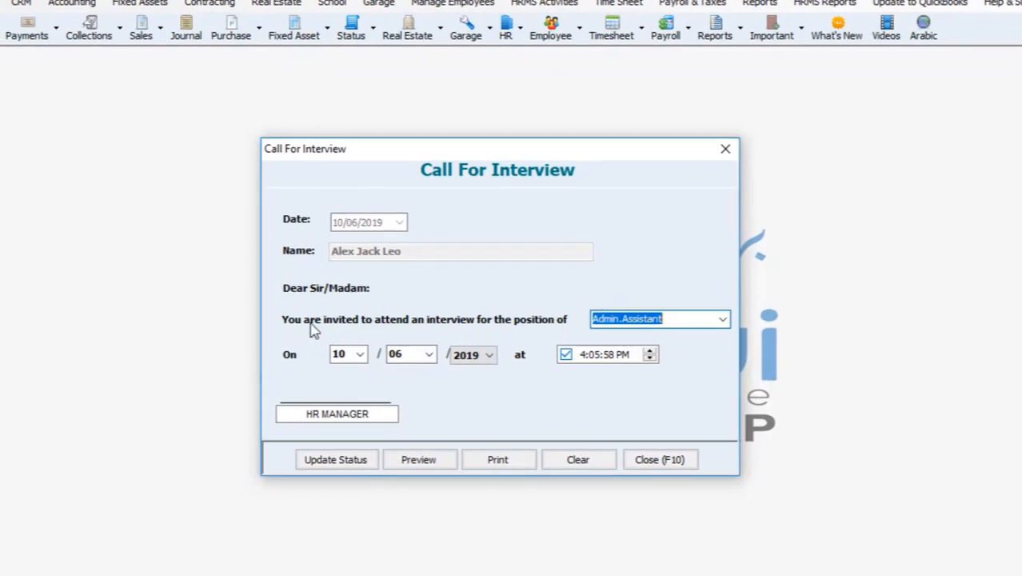
left_click(723, 321)
left_click(723, 315)
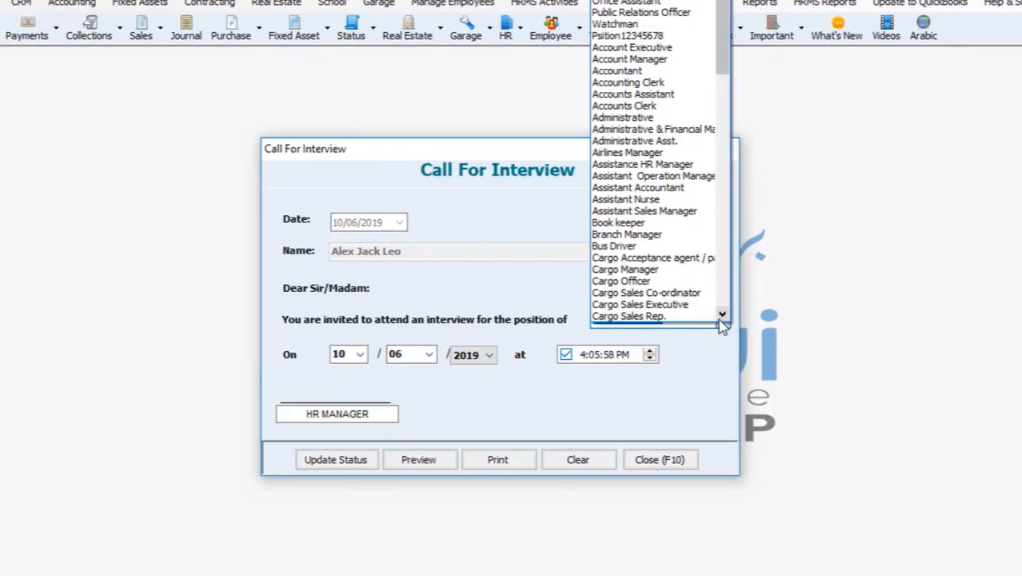
left_click(722, 315)
left_click(722, 314)
left_click(722, 314)
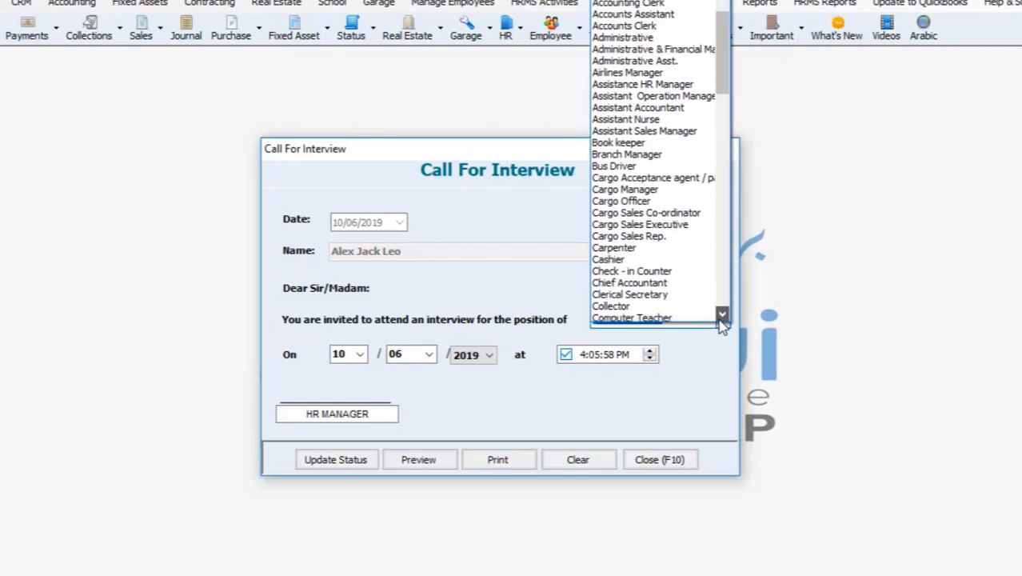
left_click(722, 315)
left_click(723, 314)
left_click(722, 314)
left_click(722, 314)
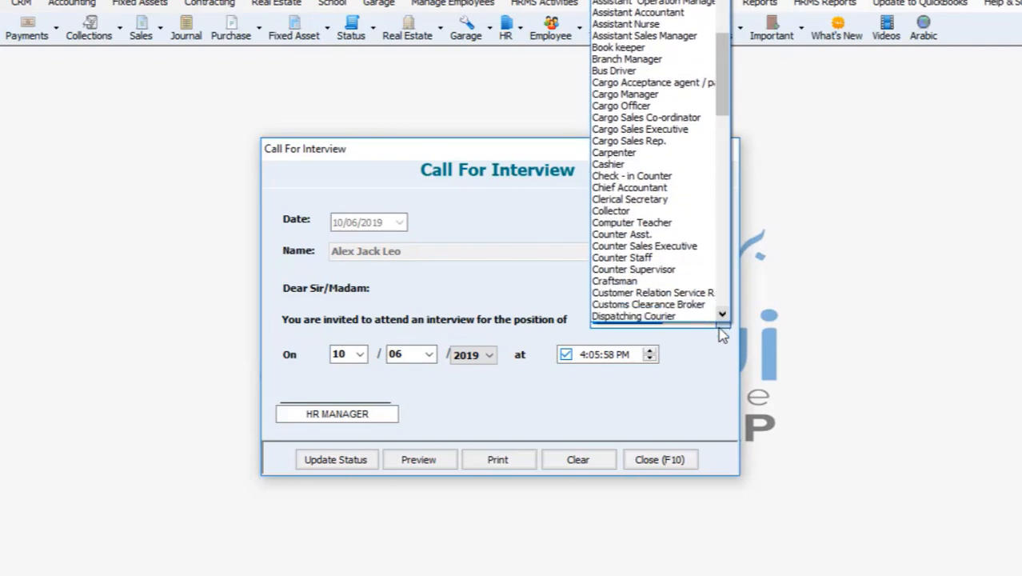
left_click(722, 342)
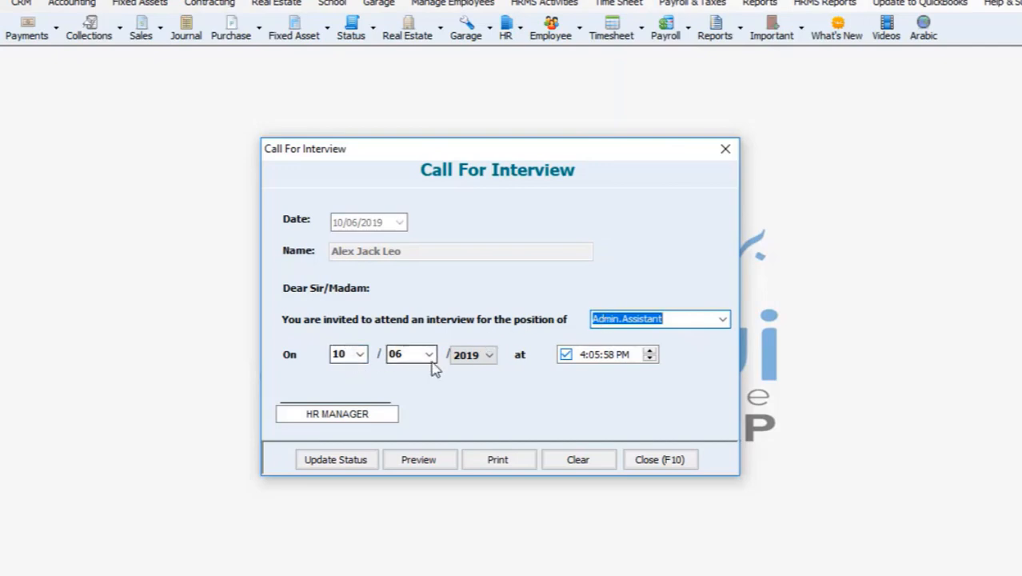
Keep the interview time enabled on the invitation and set it to 4:05:59 PM
left_click(652, 354)
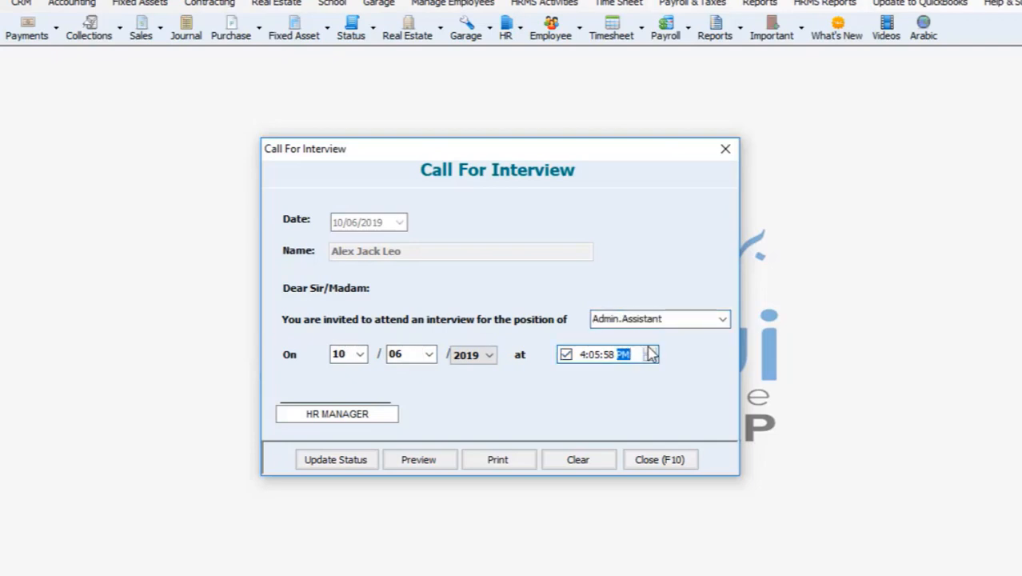
left_click(566, 355)
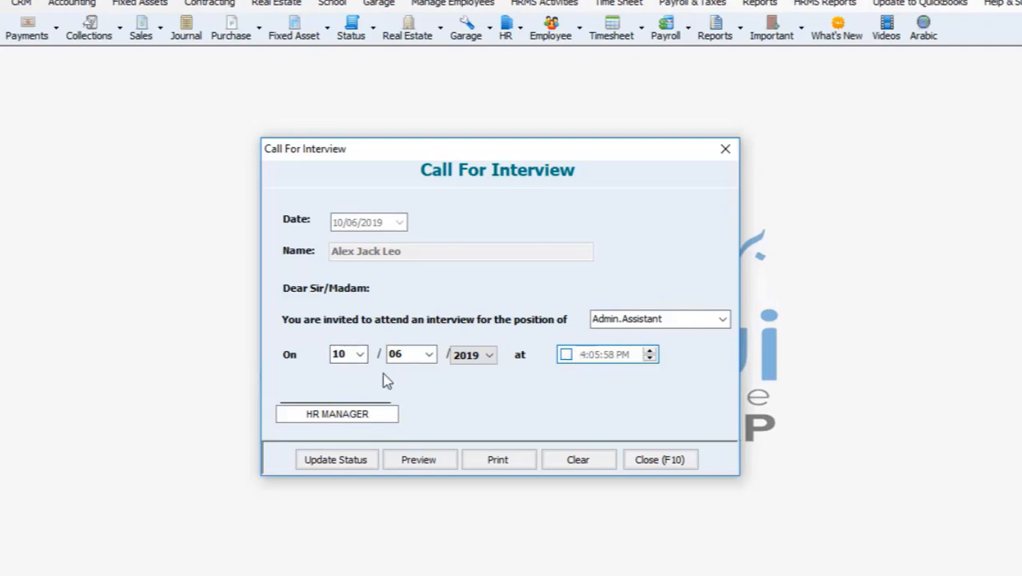
left_click(567, 356)
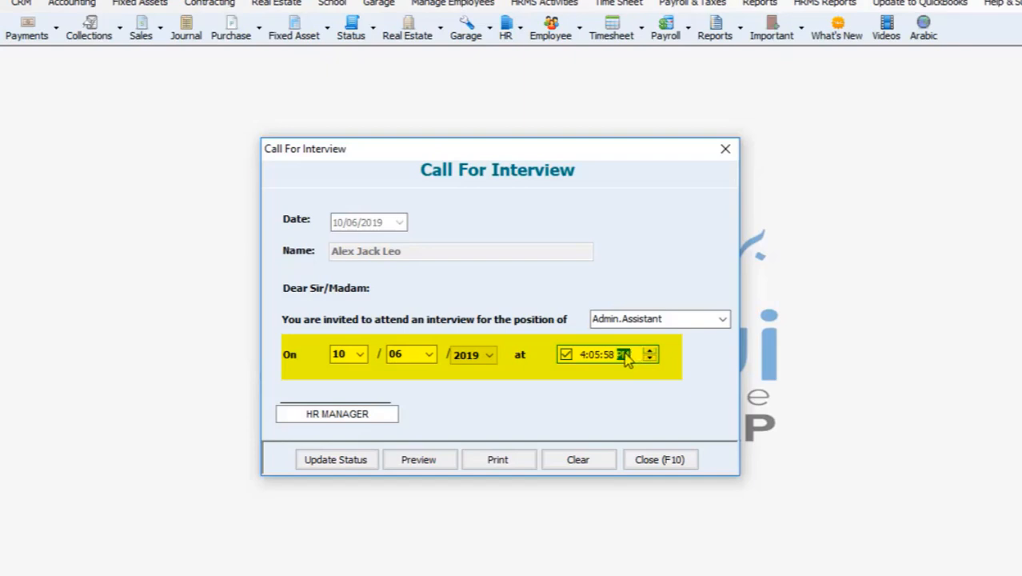
left_click(584, 356)
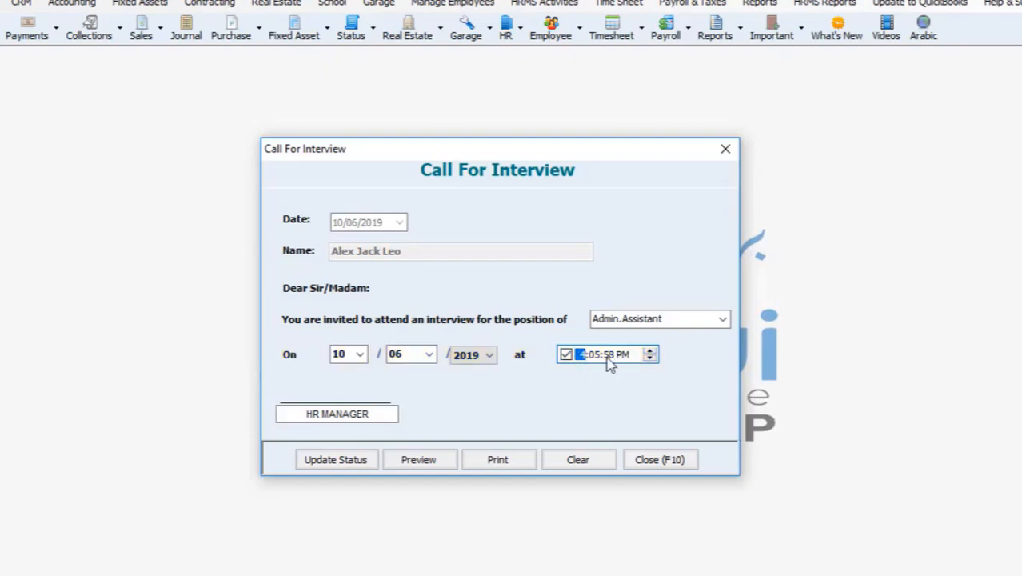
left_click(608, 356)
left_click(306, 414)
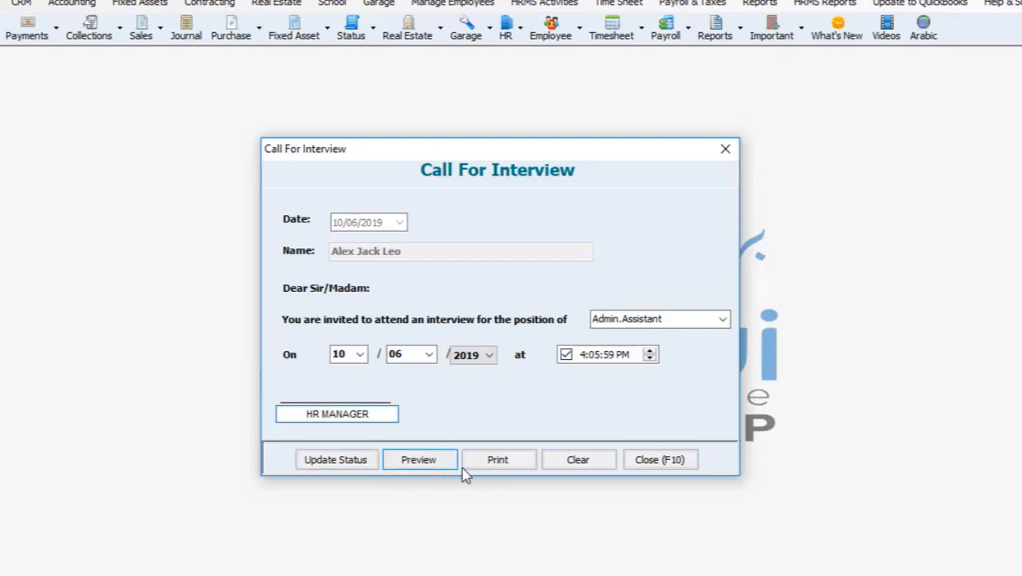
Print and preview the interview invitation letter, and close the Call For Interview form
left_click(483, 467)
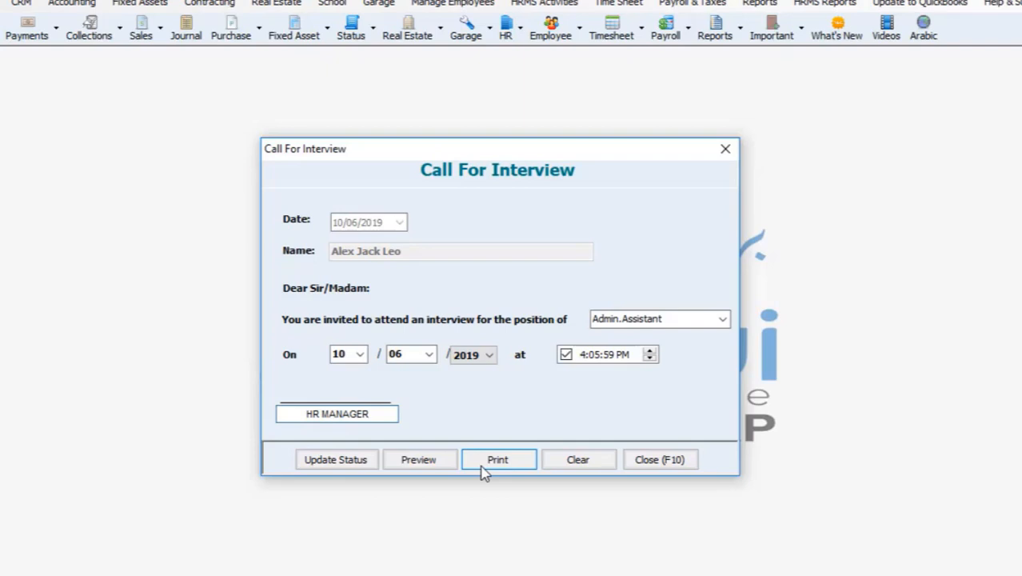
left_click(478, 466)
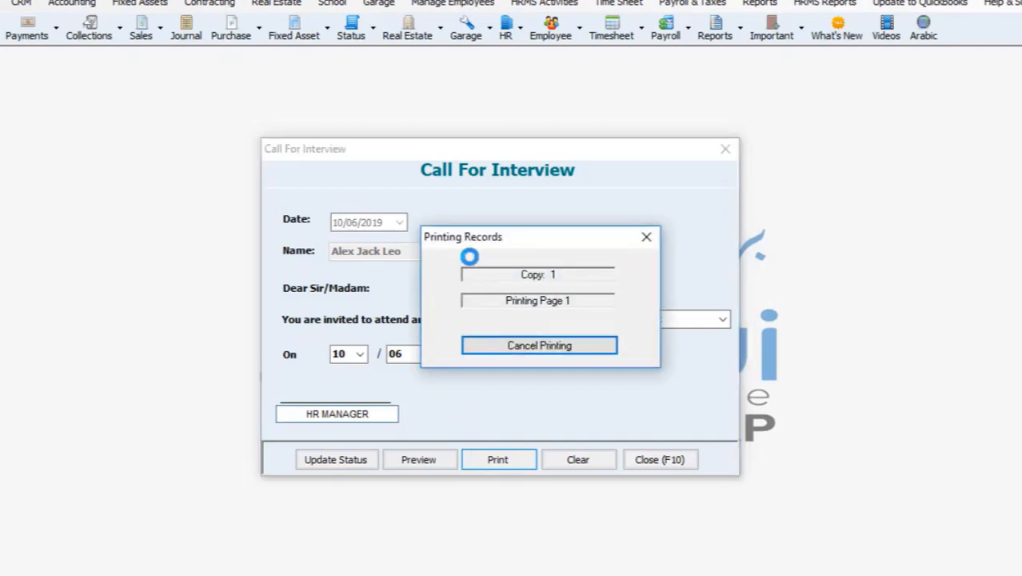
left_click(419, 460)
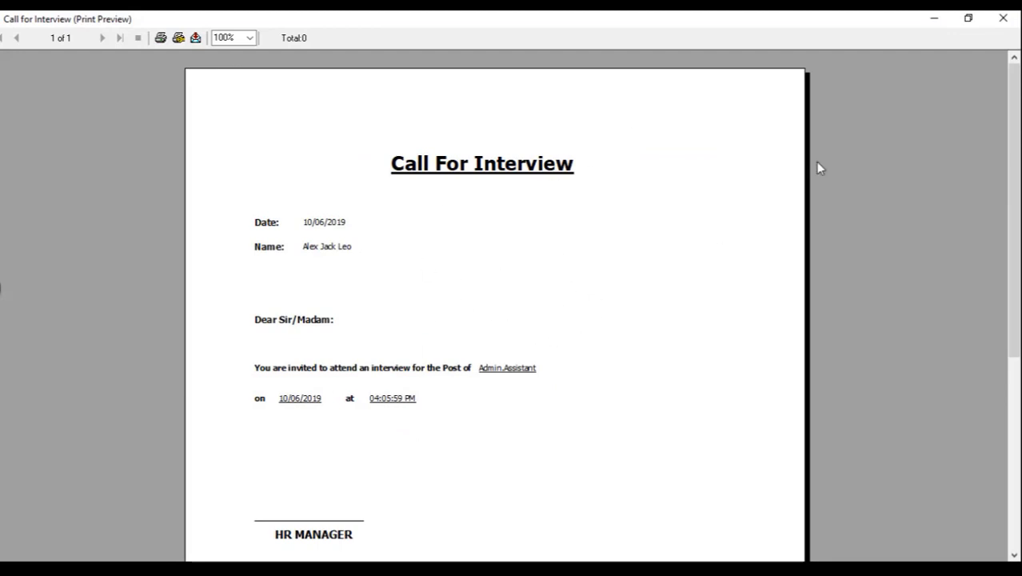
left_click(1002, 23)
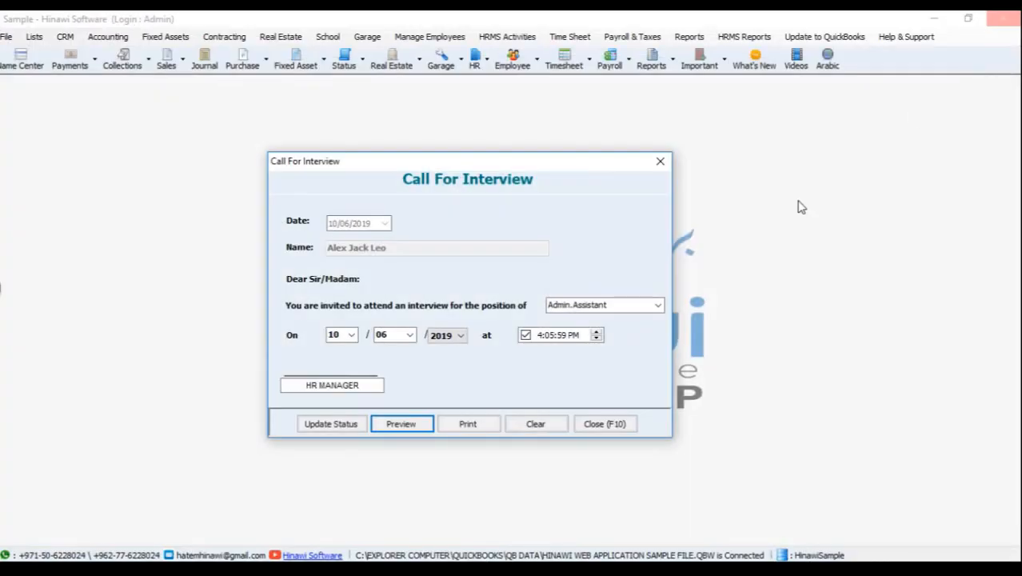
left_click(660, 163)
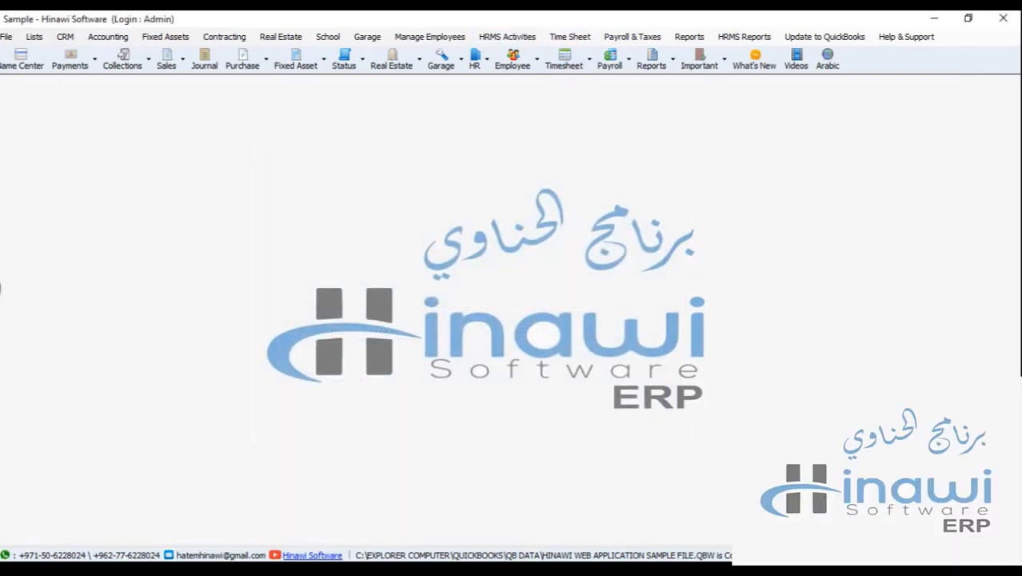
Open the Interview Evaluation form for the newly created candidate, searching by candidate name
left_click(424, 36)
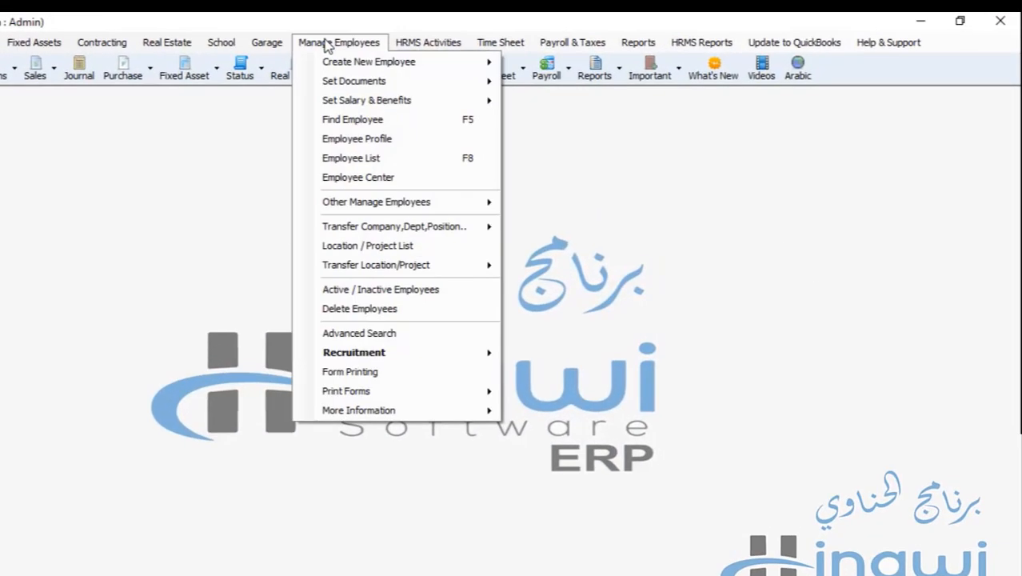
mouse_move(486, 315)
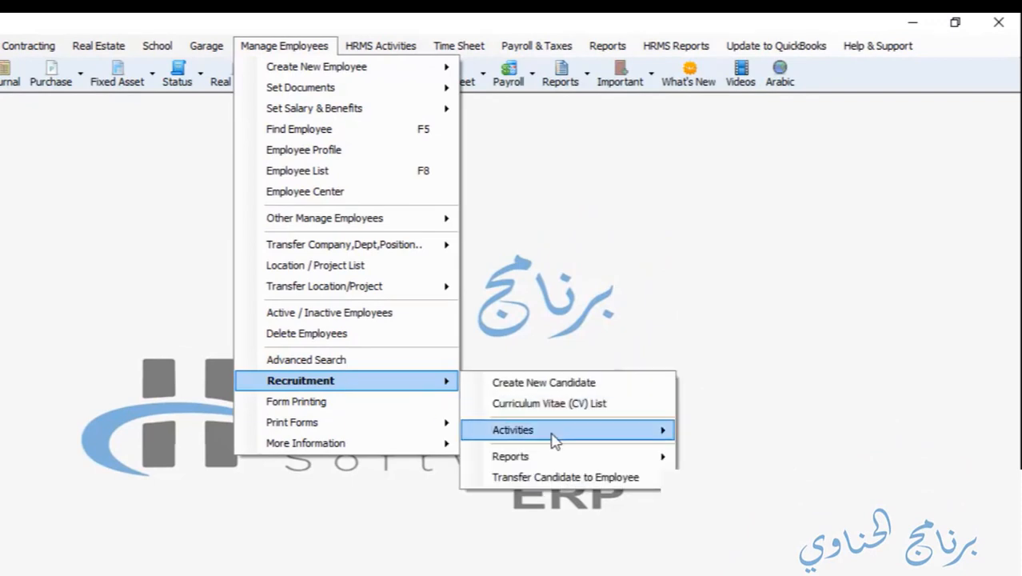
mouse_move(592, 442)
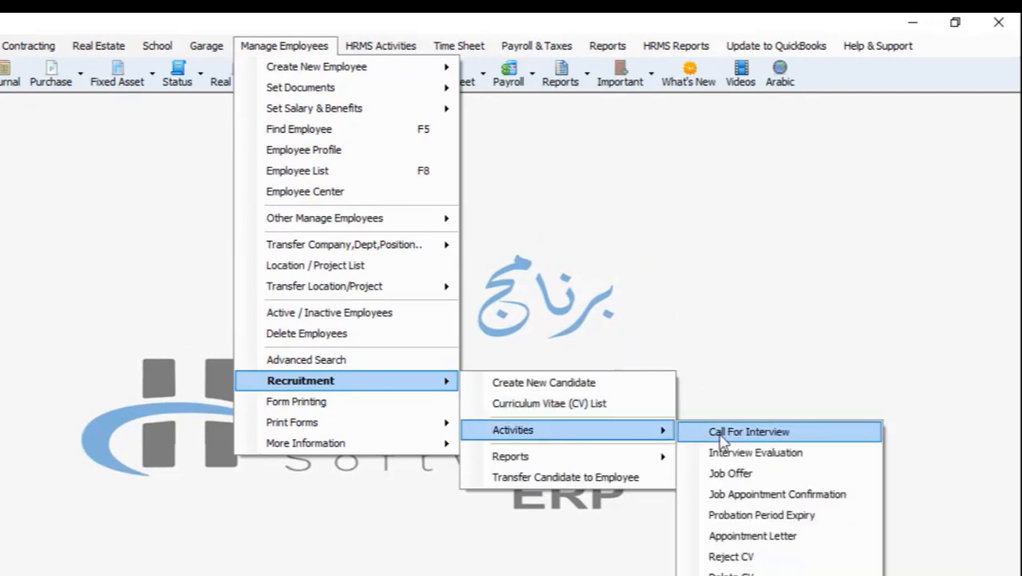
left_click(756, 453)
left_click(374, 383)
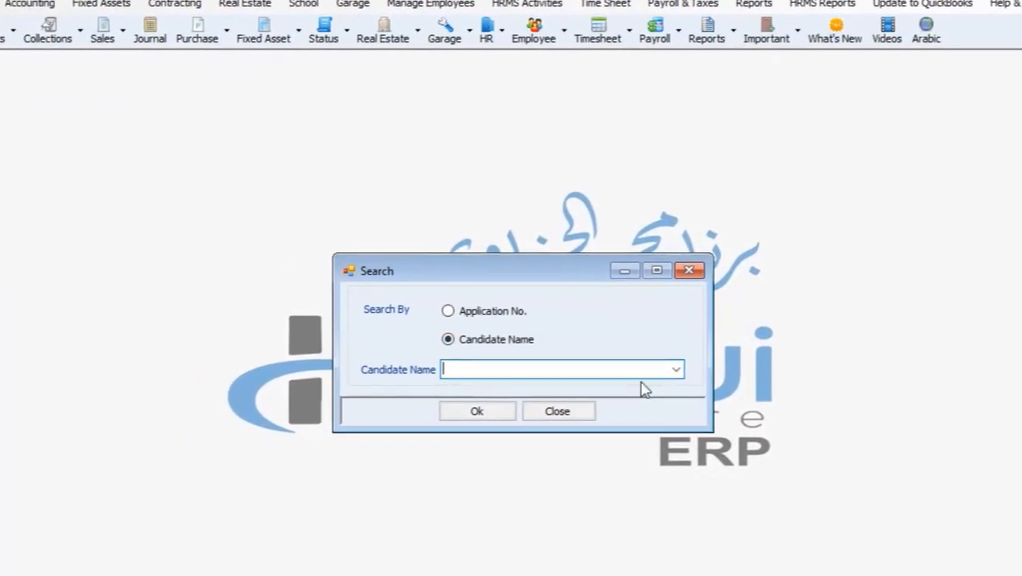
left_click(676, 368)
left_click(591, 418)
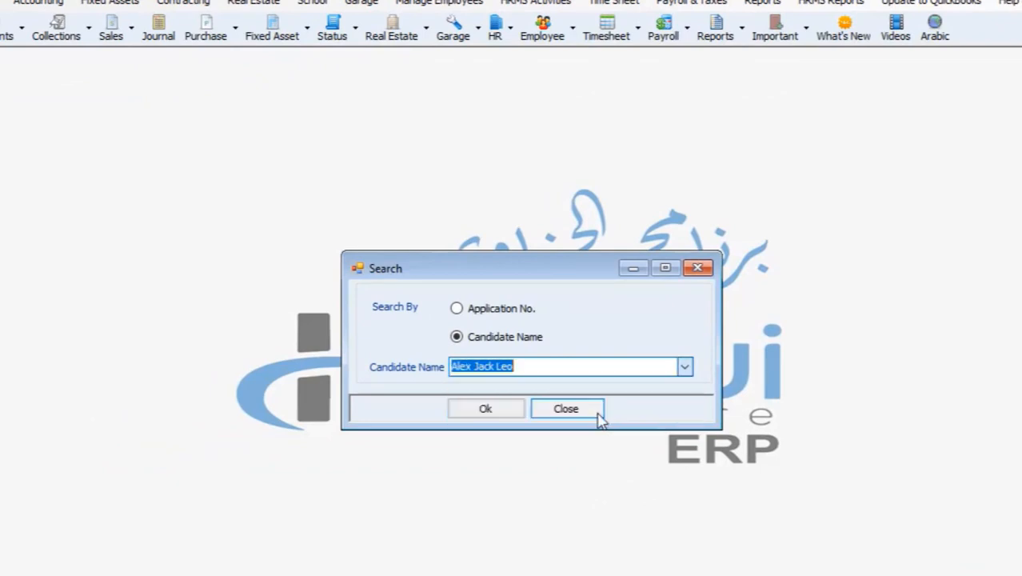
left_click(496, 416)
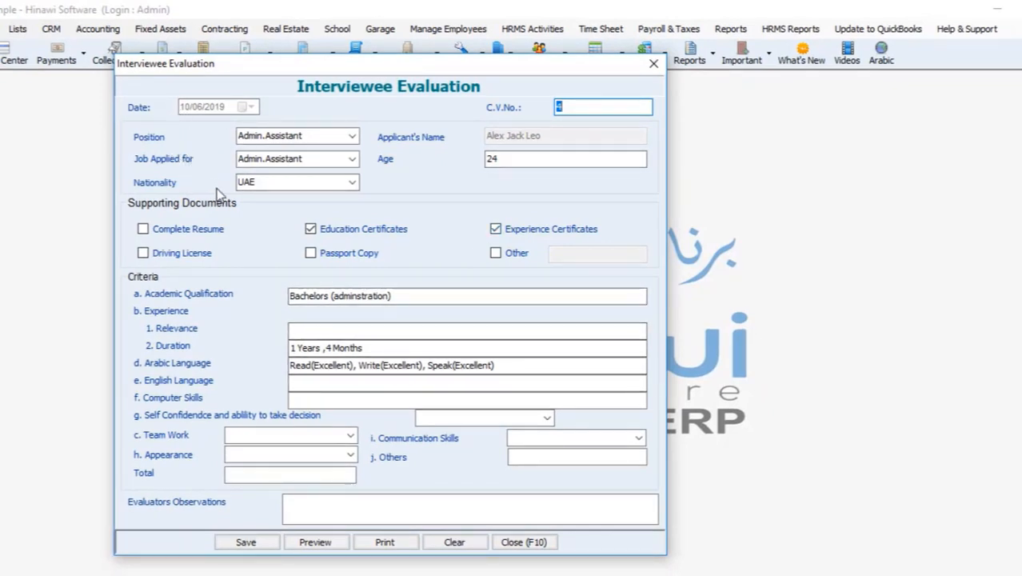
Mark Complete Resume, Driving License and Other as supporting documents in the interviewee evaluation
left_click(148, 232)
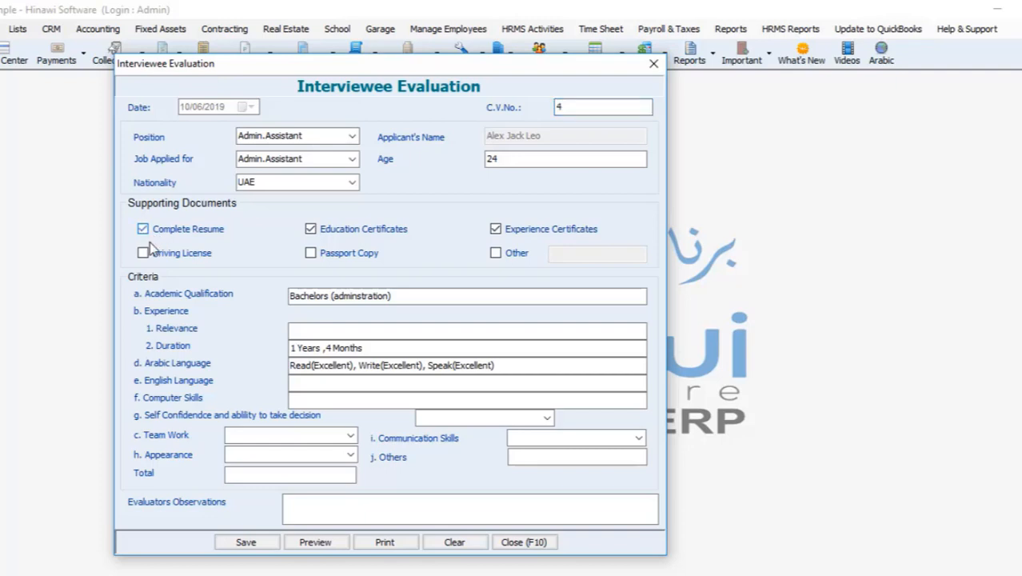
left_click(496, 254)
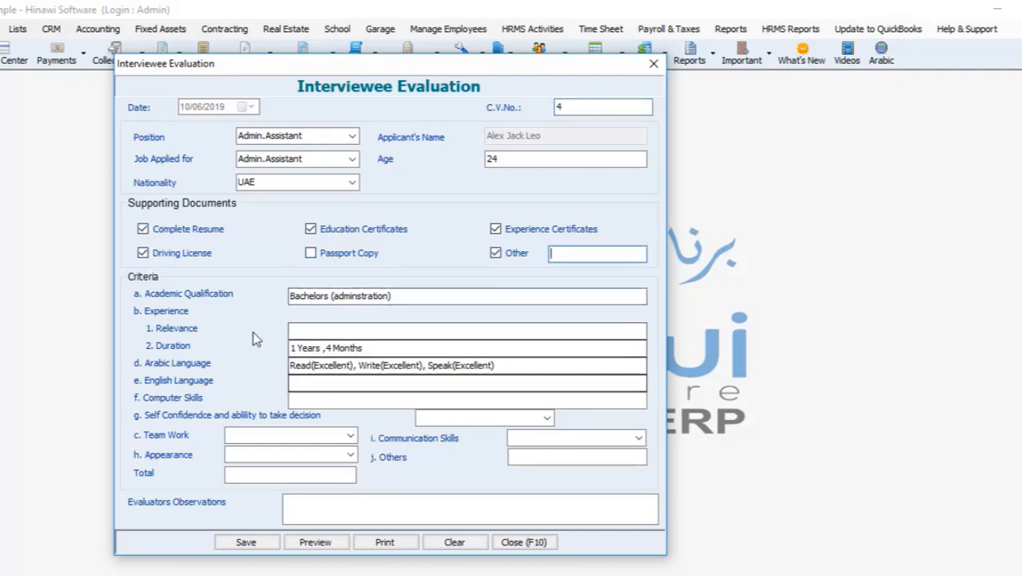
Rate the candidate's Team Work and Appearance as Excellent and Communication Skills as Good
left_click(350, 437)
left_click(345, 450)
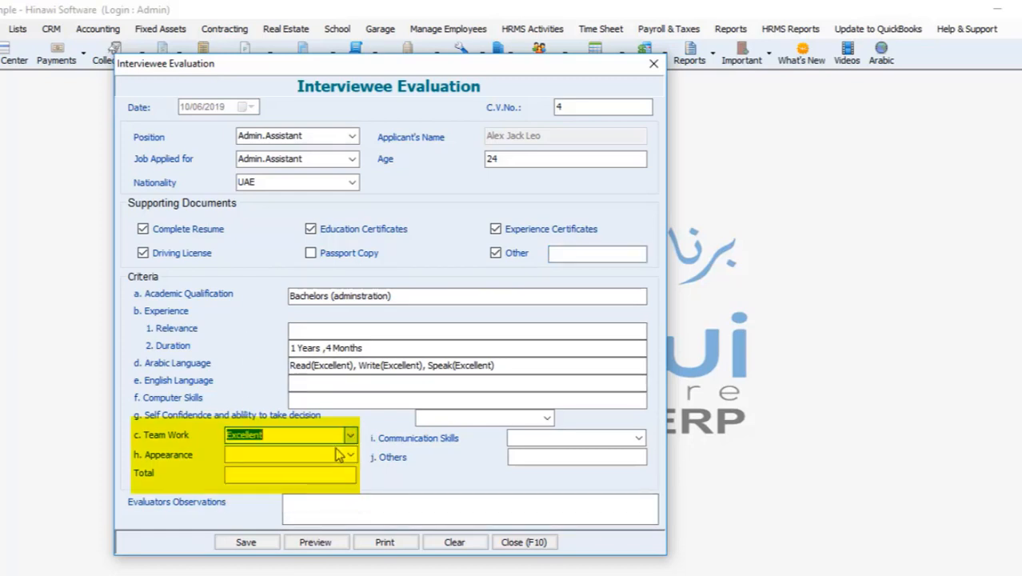
left_click(350, 456)
left_click(344, 467)
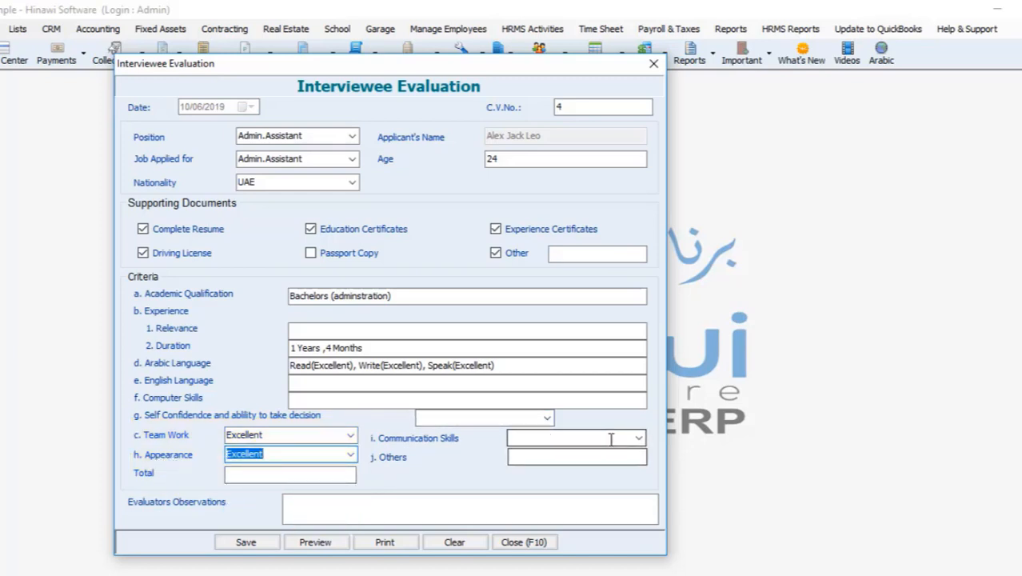
left_click(639, 439)
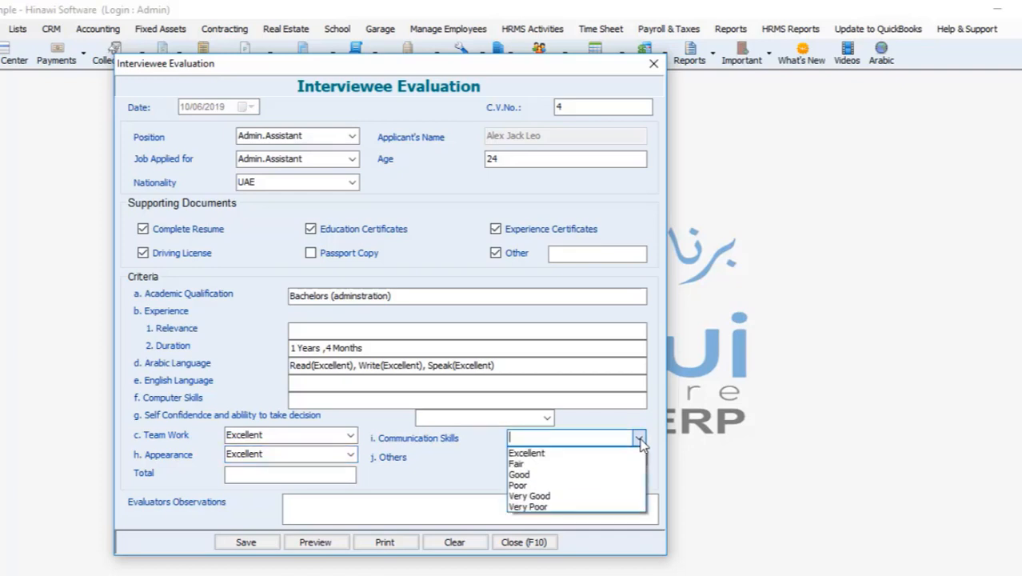
left_click(600, 475)
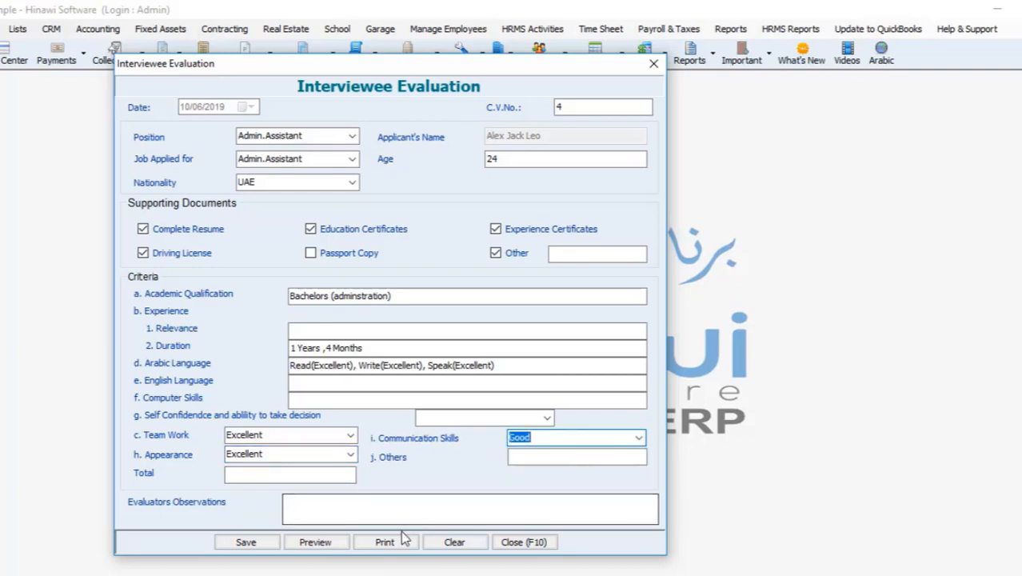
Save the interviewee evaluation and close its form
left_click(246, 542)
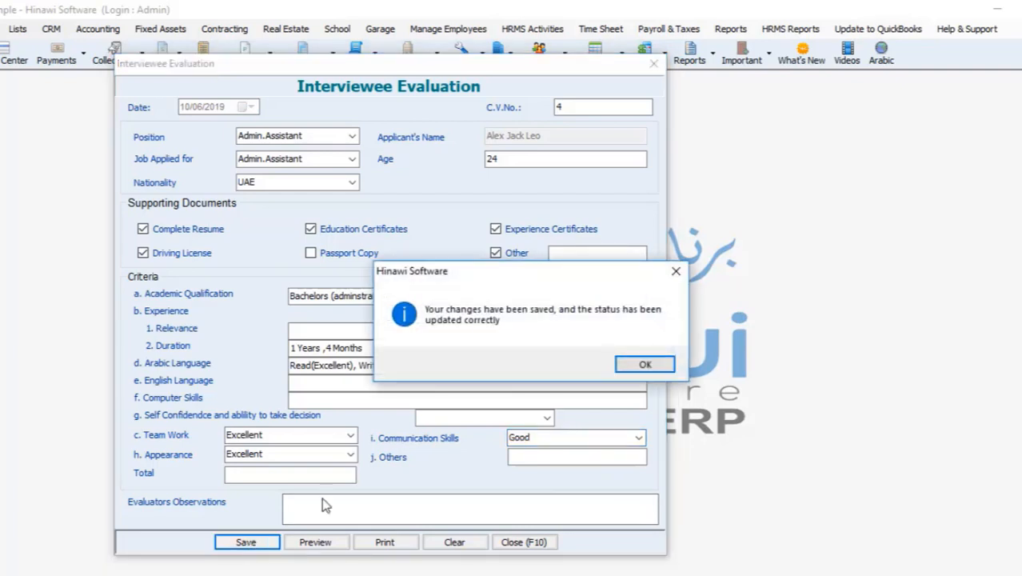
left_click(643, 365)
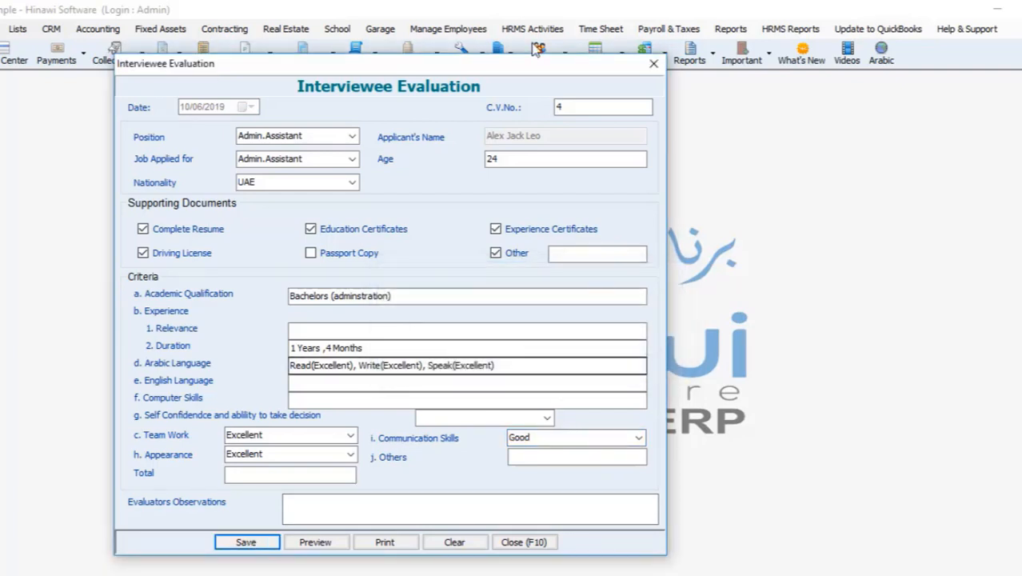
left_click(653, 63)
Open the Job Offer form for the same candidate, searching by candidate name, and move it higher to show more fields
left_click(447, 29)
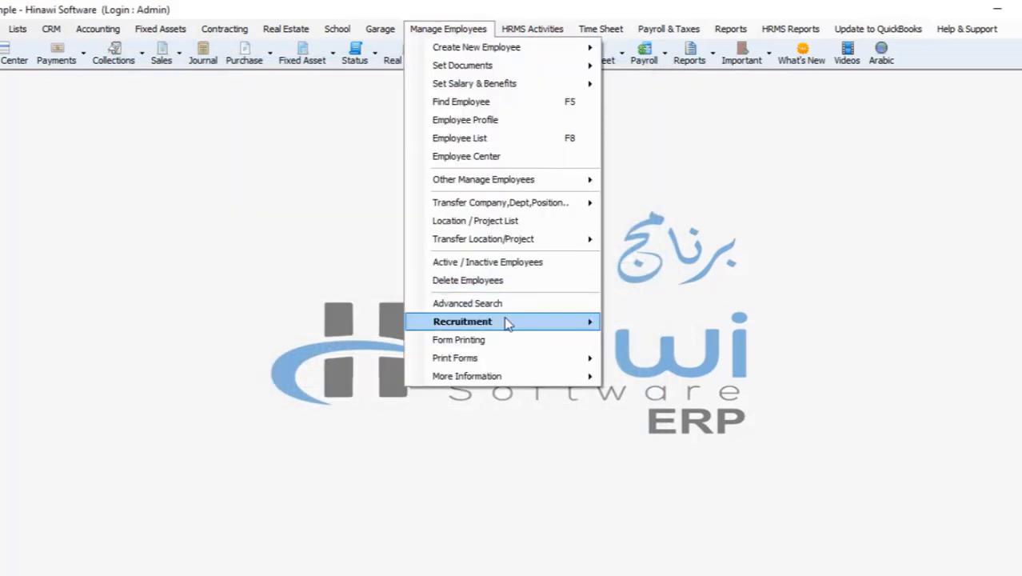
mouse_move(511, 321)
mouse_move(760, 369)
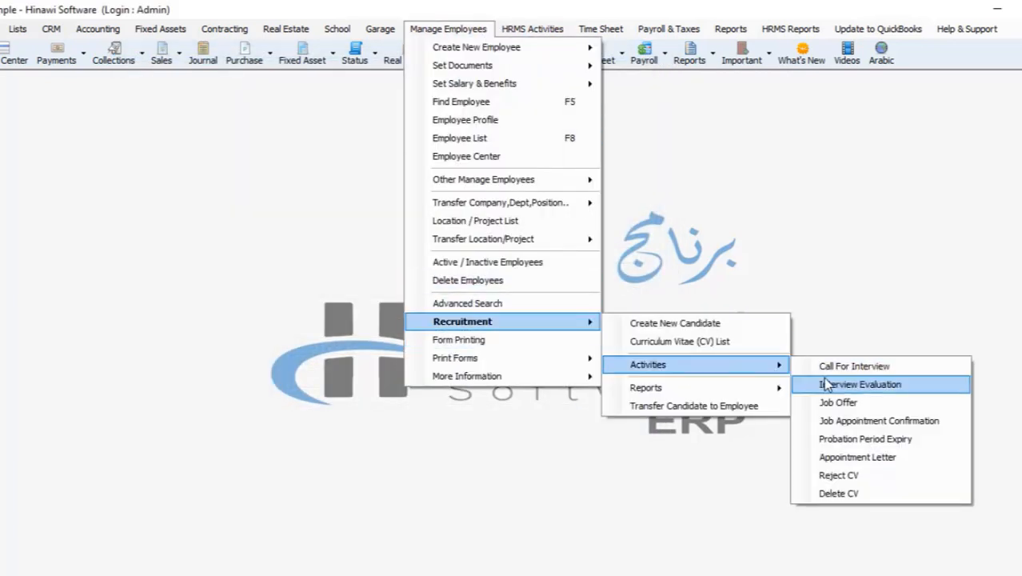
left_click(835, 403)
left_click(530, 324)
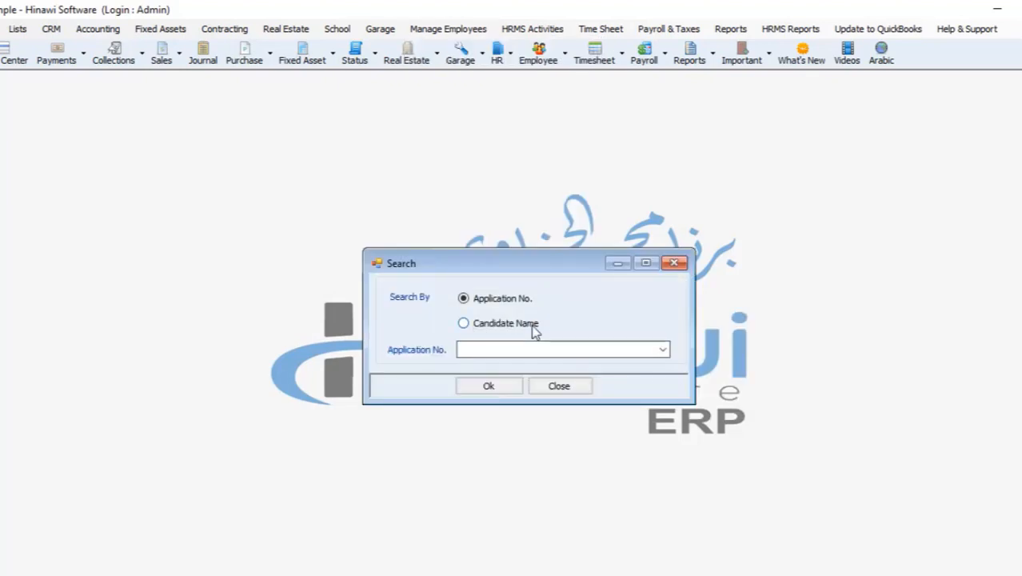
left_click(663, 350)
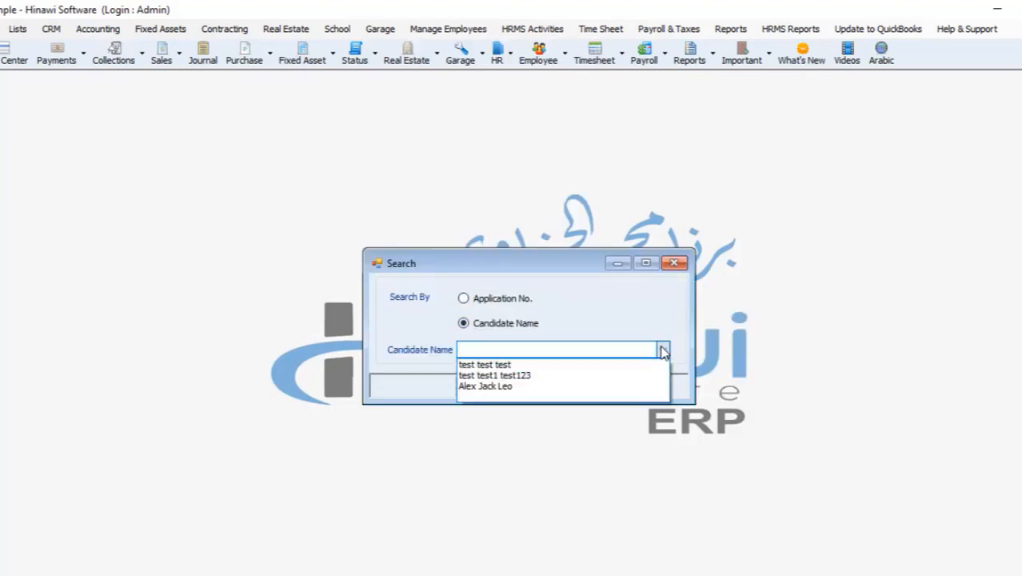
left_click(573, 391)
left_click(487, 392)
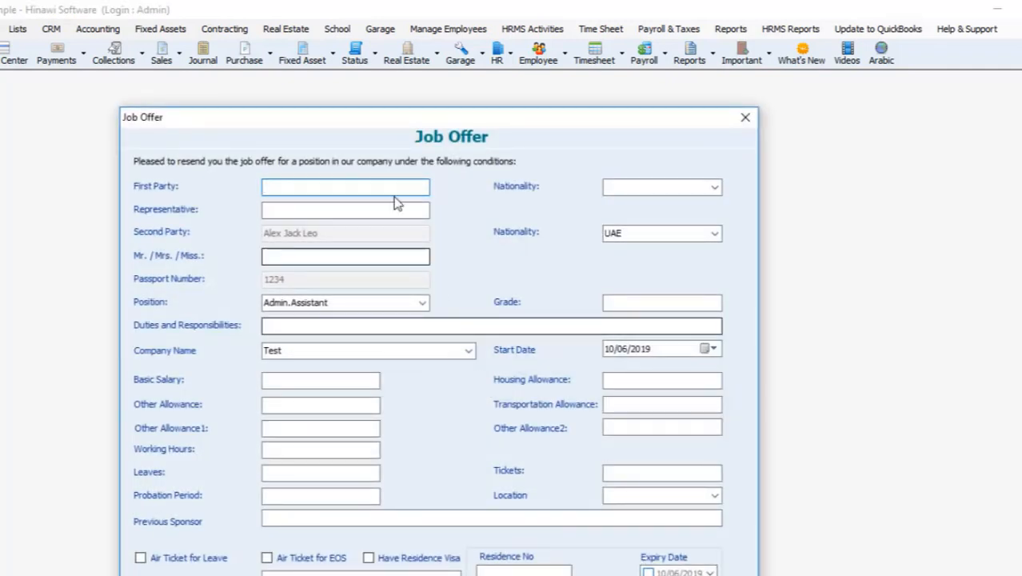
left_click_drag(470, 114, 475, 82)
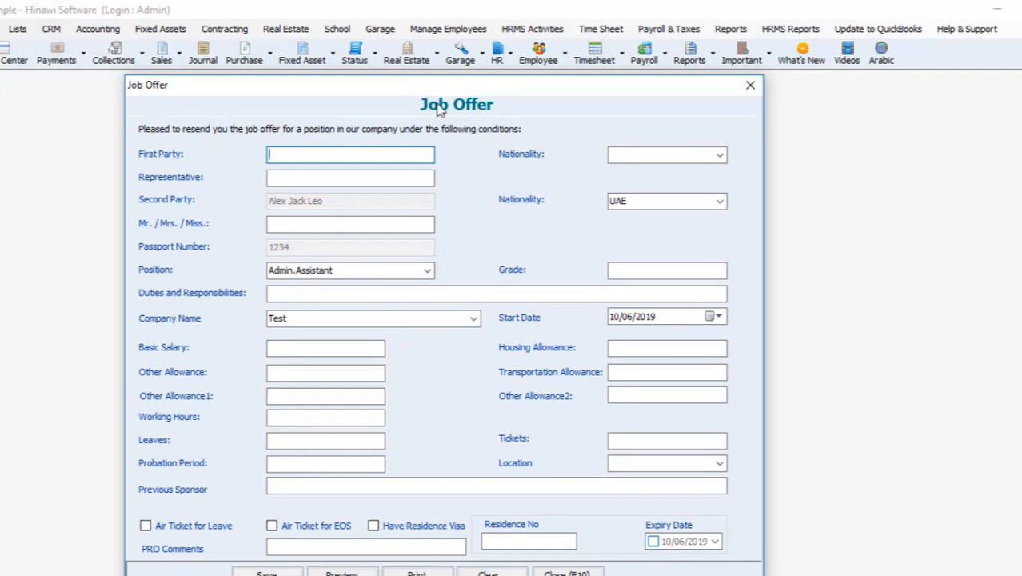
Reposition the Job Offer form higher and examine its Air Ticket for Leave and Air Ticket for EOS options
left_click_drag(476, 92, 470, 56)
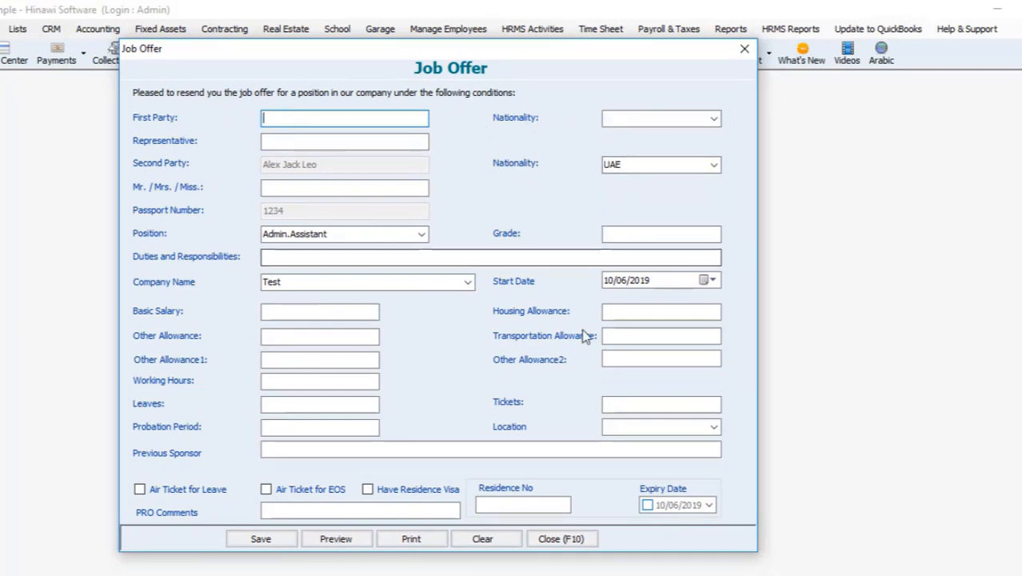
left_click(142, 491)
left_click(144, 493)
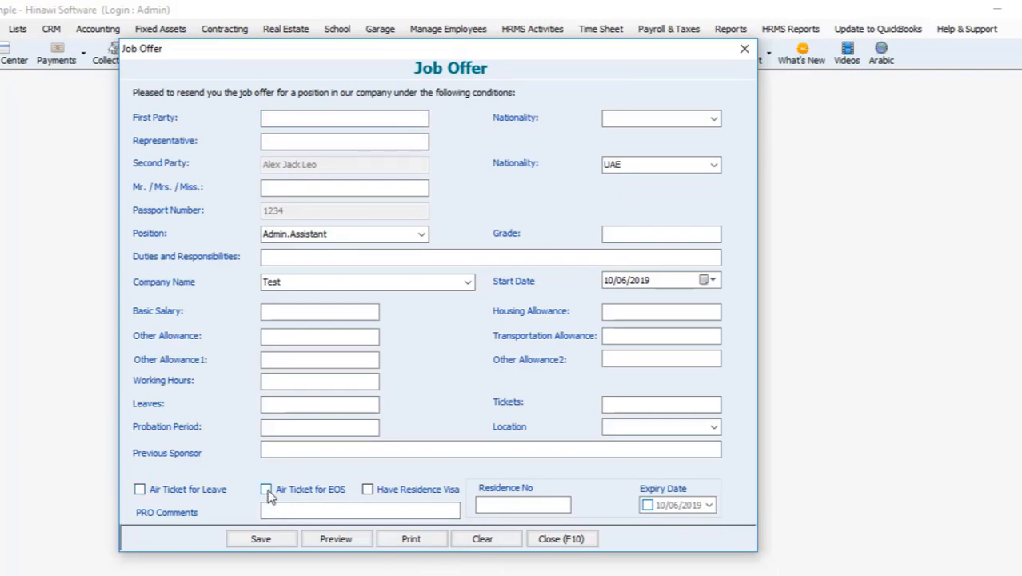
left_click(268, 491)
Fill the job offer with a row of x's as placeholder duties and responsibilities, basic salary 5000 and working hours 8
left_click(278, 259)
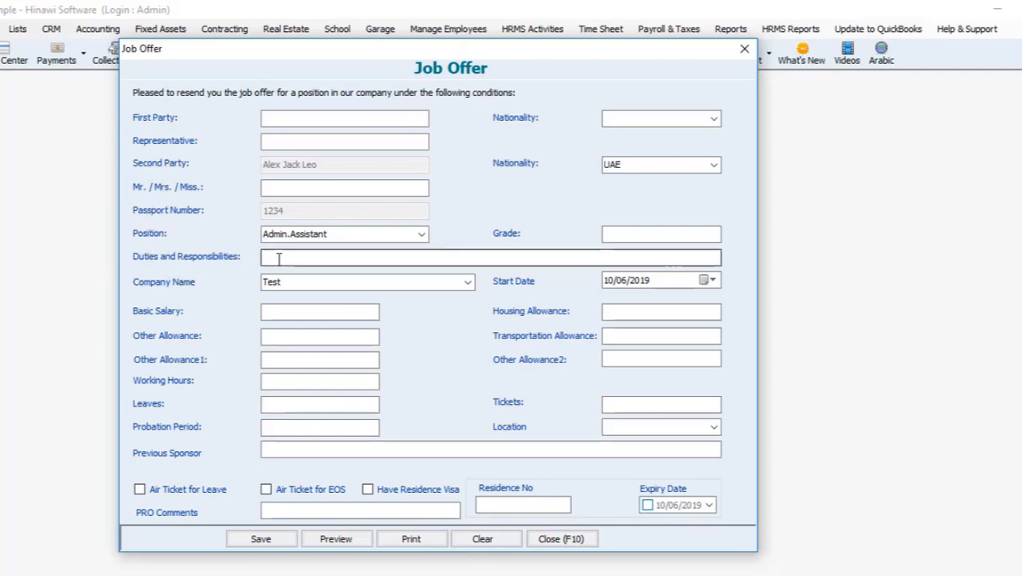
type("xxxxxxxxxxxxxxx")
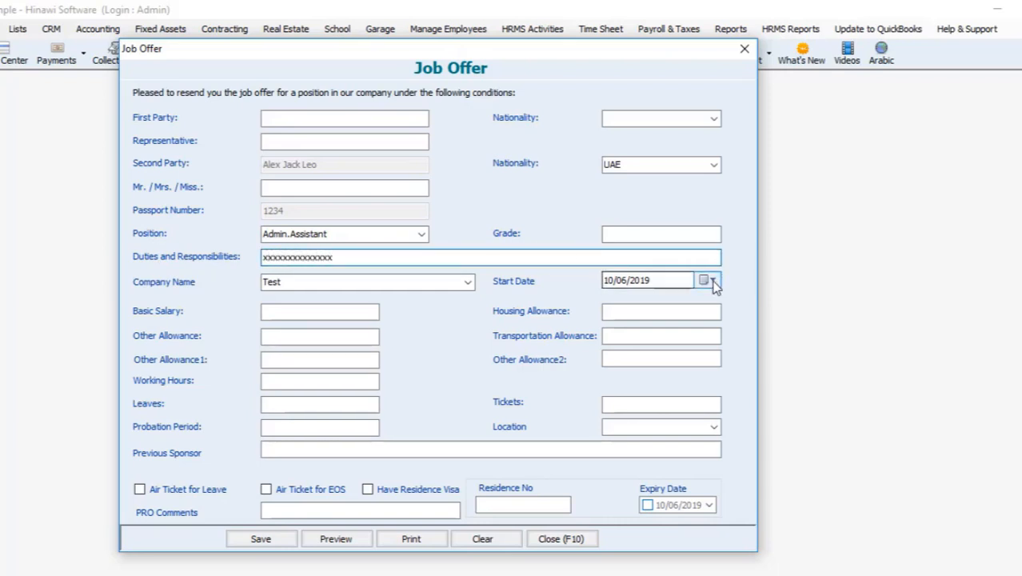
left_click(273, 311)
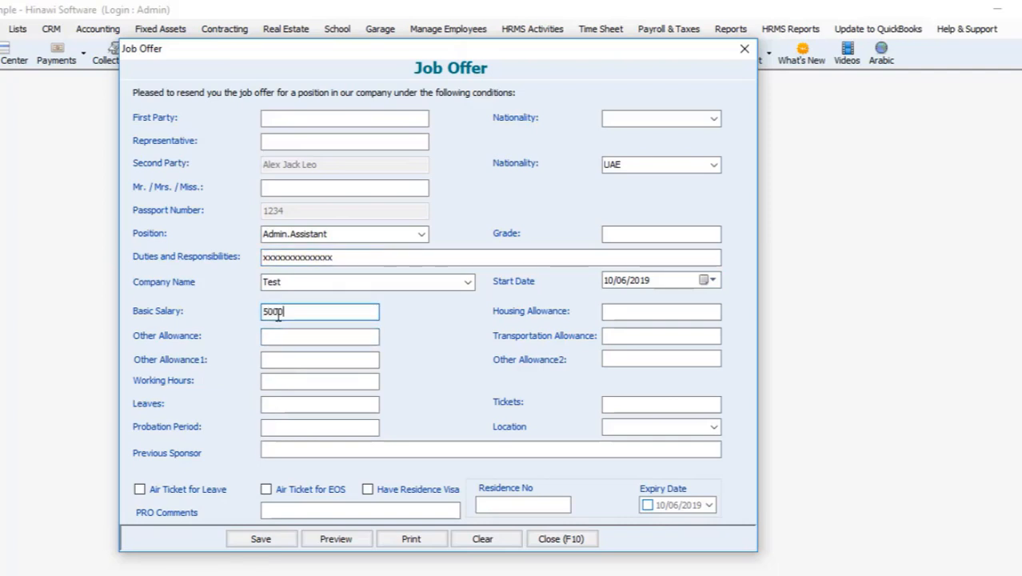
left_click(274, 338)
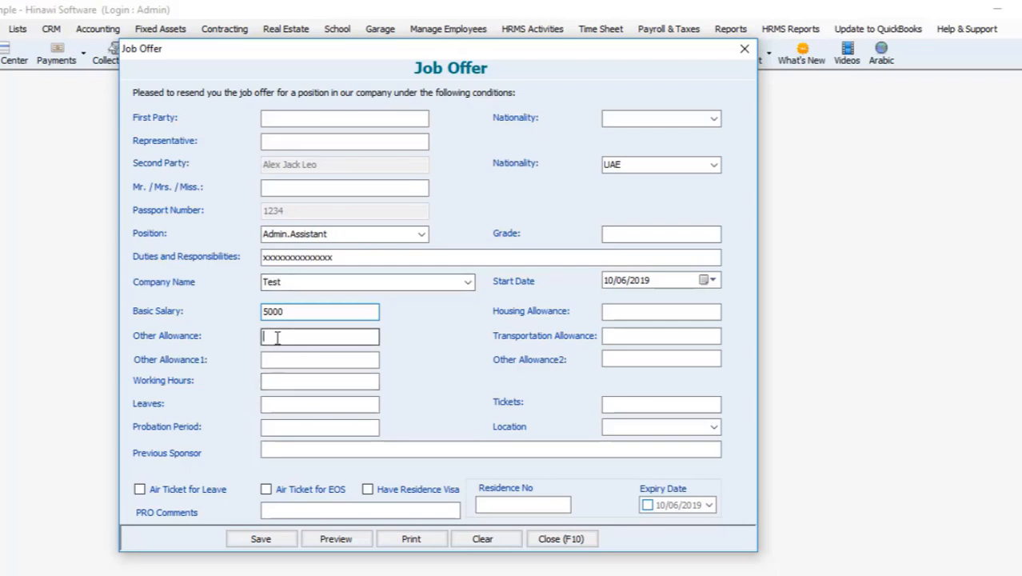
left_click(274, 381)
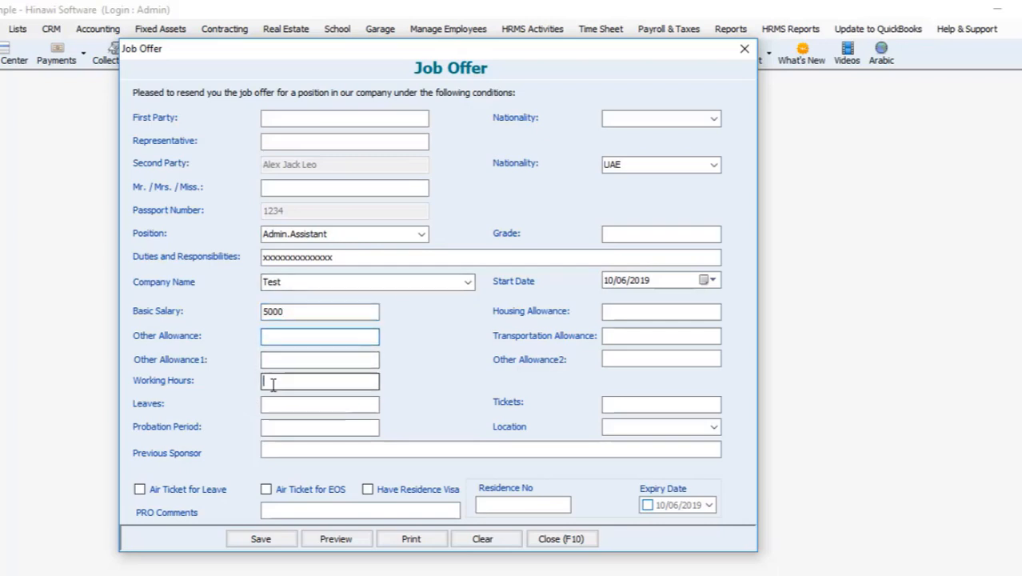
type("9")
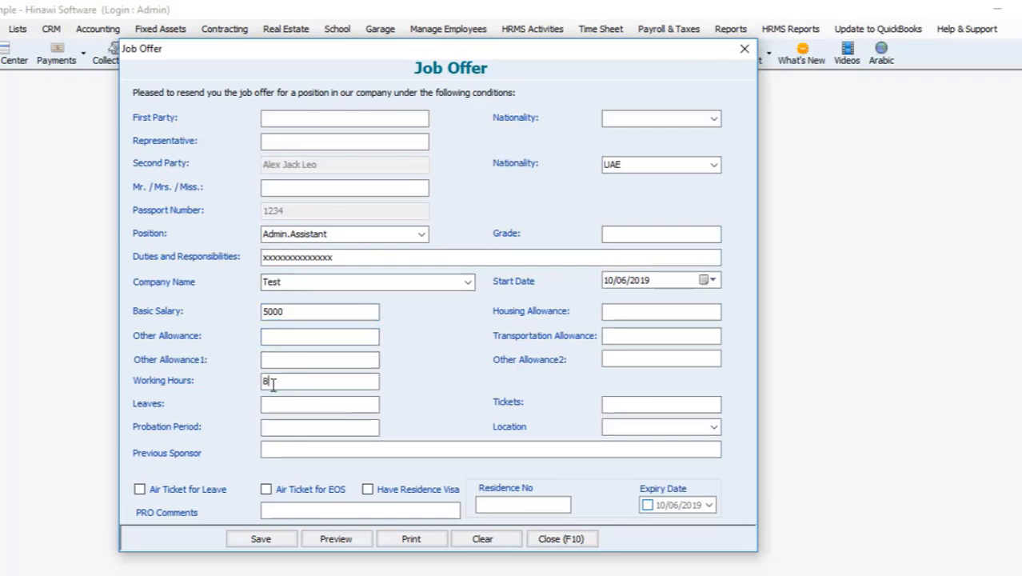
Save the job offer and close its form
left_click(260, 538)
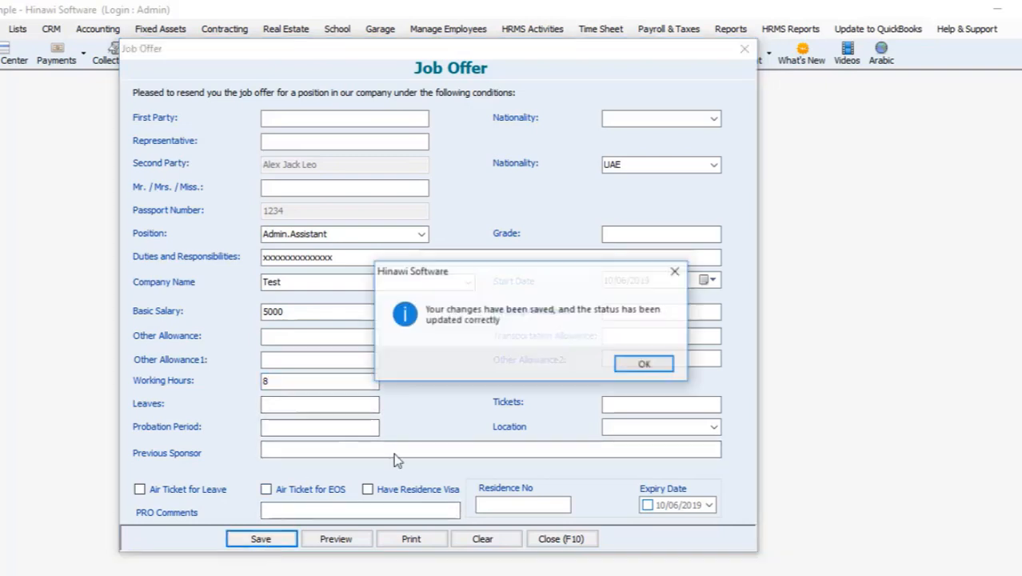
left_click(648, 364)
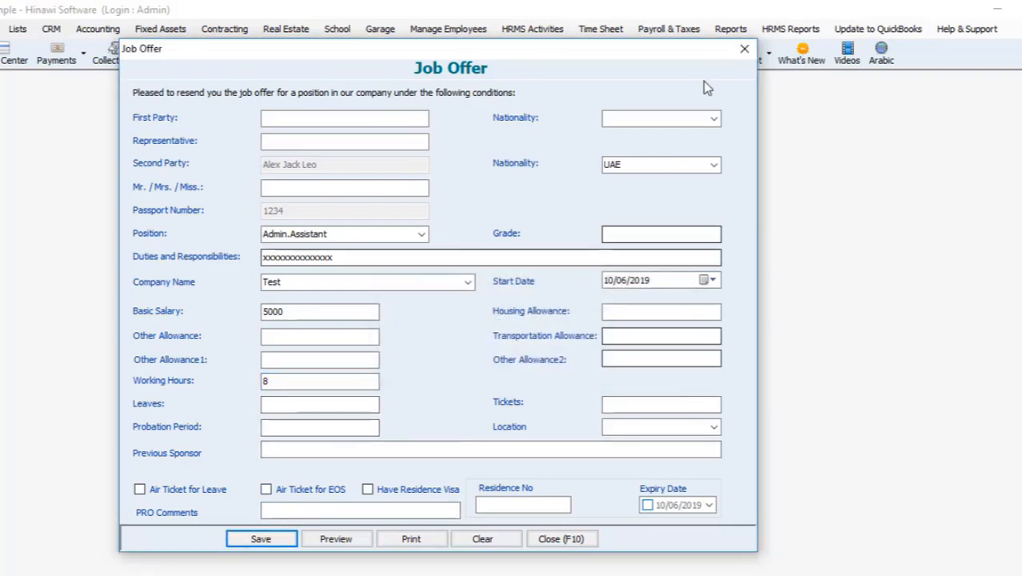
left_click(744, 49)
Open the Job Appointment Confirmation recruitment activity for the same candidate, searching by candidate name
left_click(472, 32)
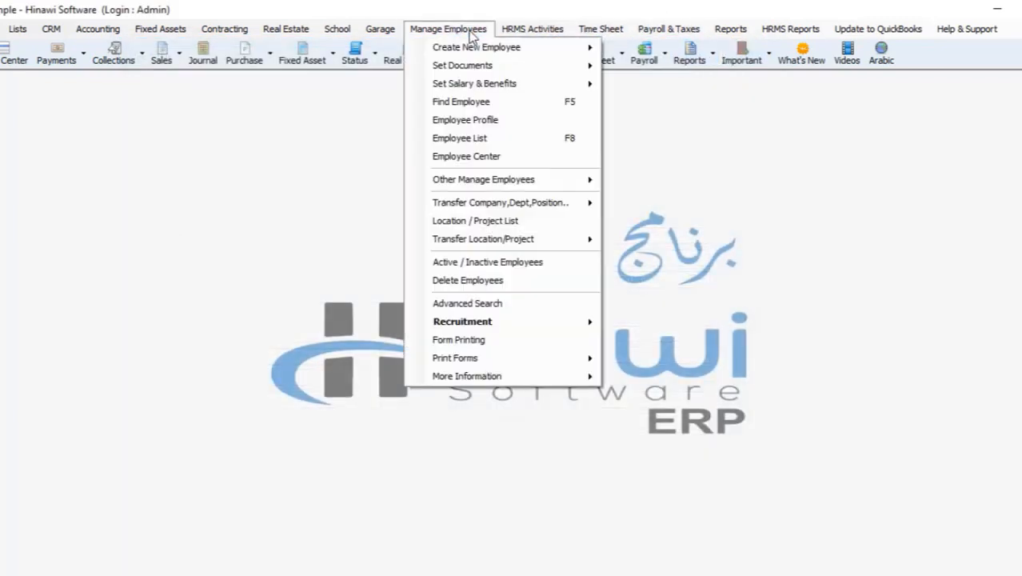
mouse_move(512, 328)
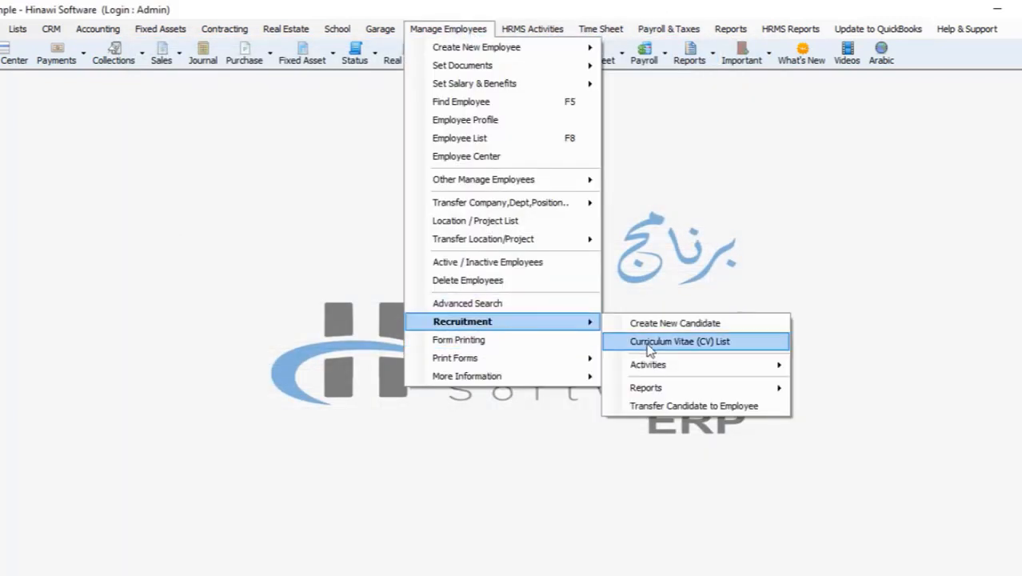
mouse_move(672, 364)
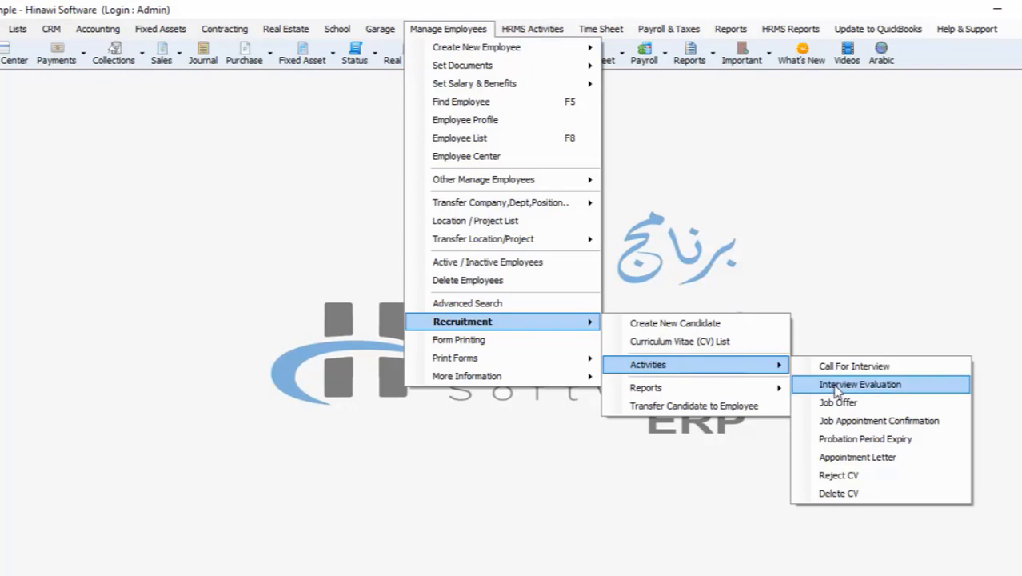
left_click(850, 427)
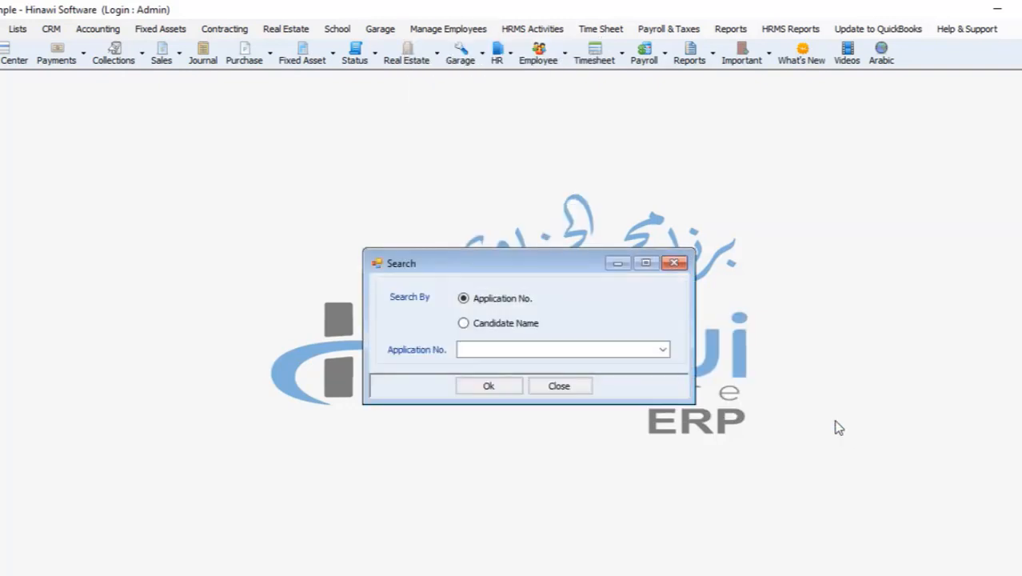
left_click(513, 326)
left_click(662, 350)
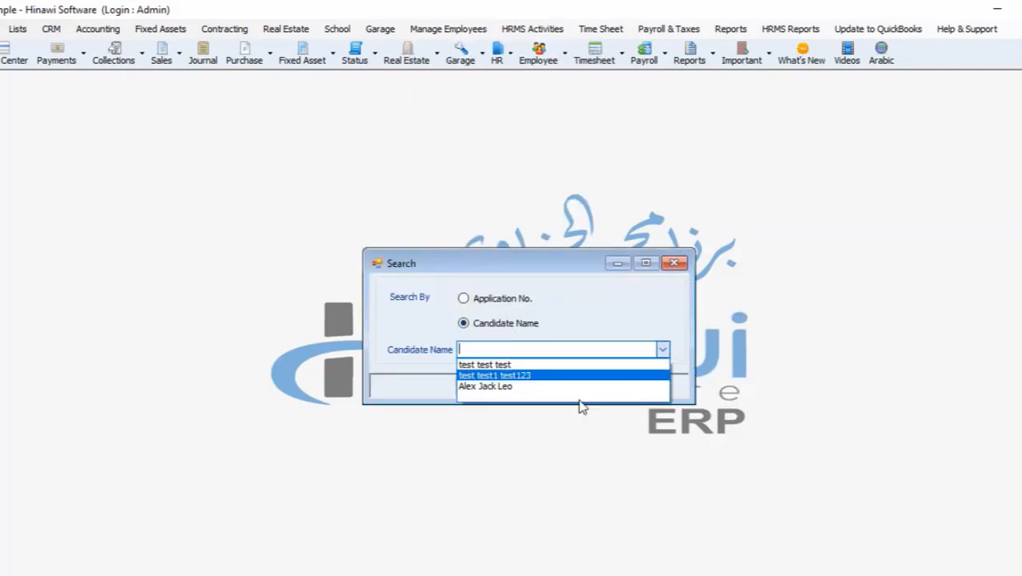
left_click(536, 388)
left_click(509, 392)
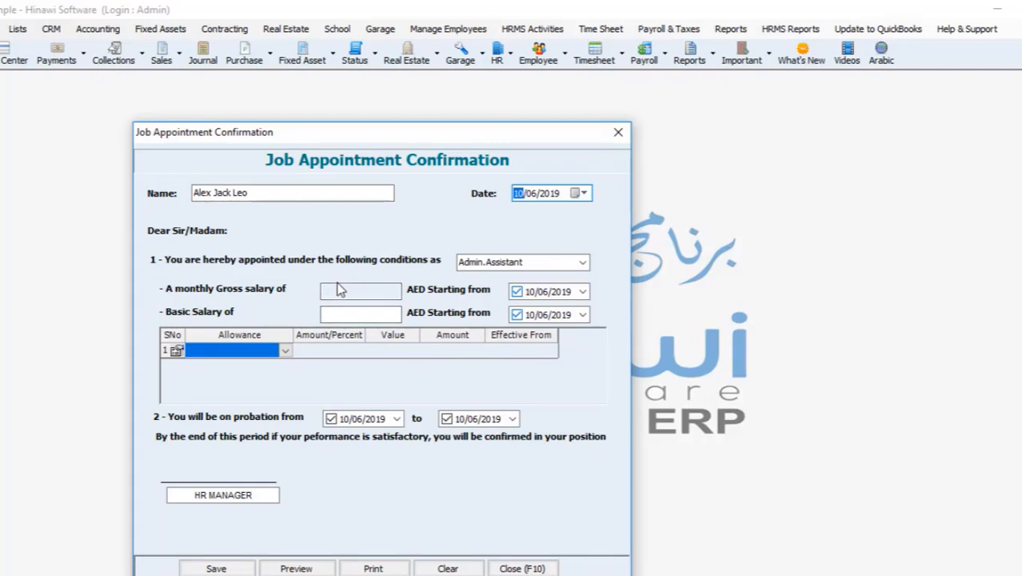
Set the basic salary to 5000 in the job appointment confirmation and view the available allowance types
left_click(341, 311)
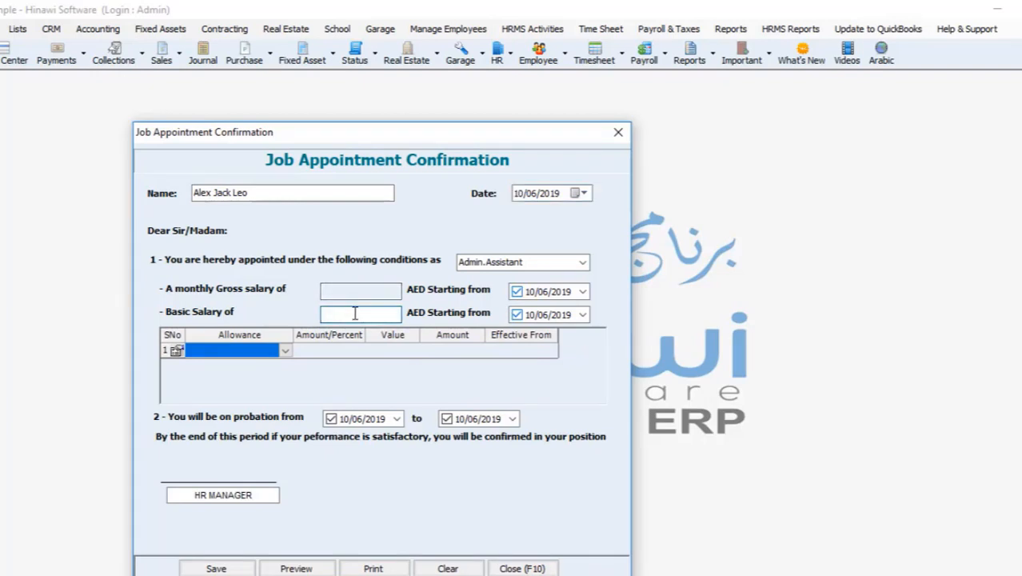
type("5000")
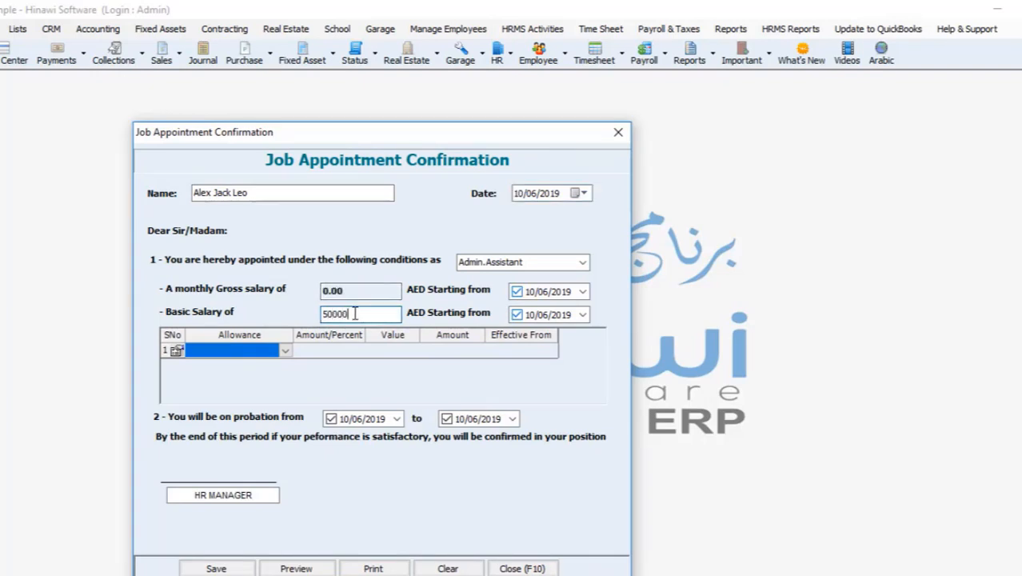
left_click(285, 350)
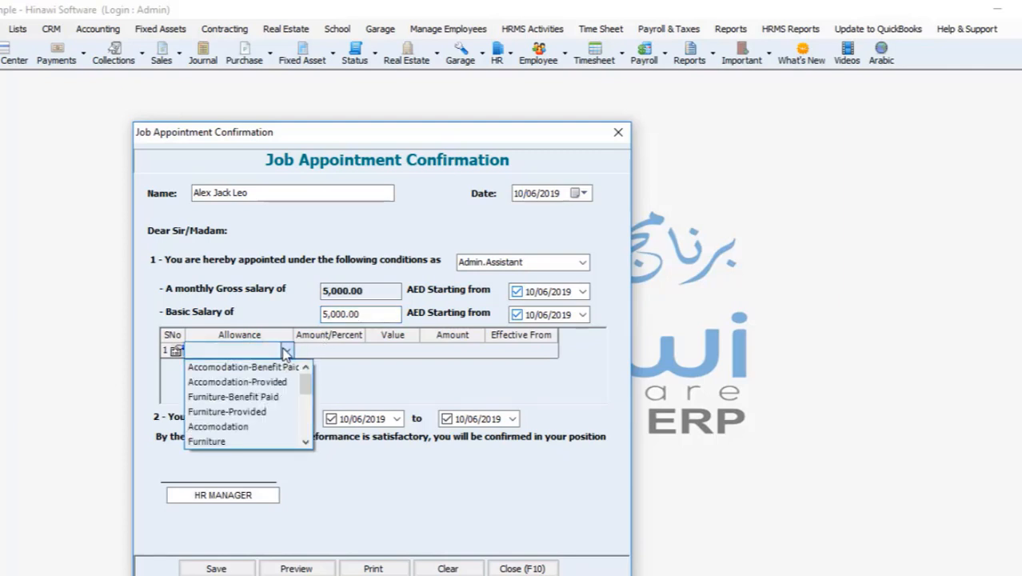
left_click(285, 352)
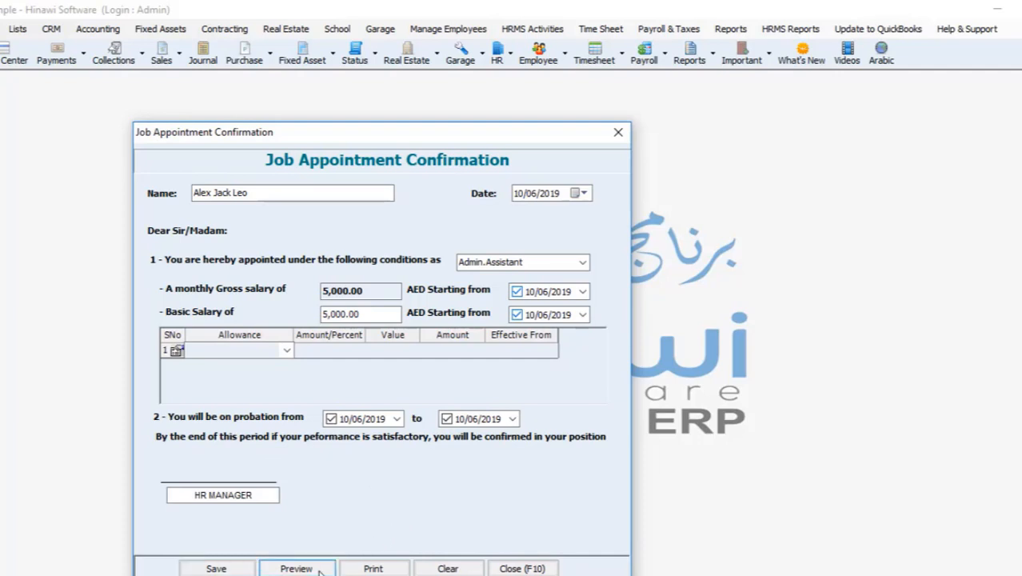
Save the job appointment confirmation and close its form
left_click(216, 569)
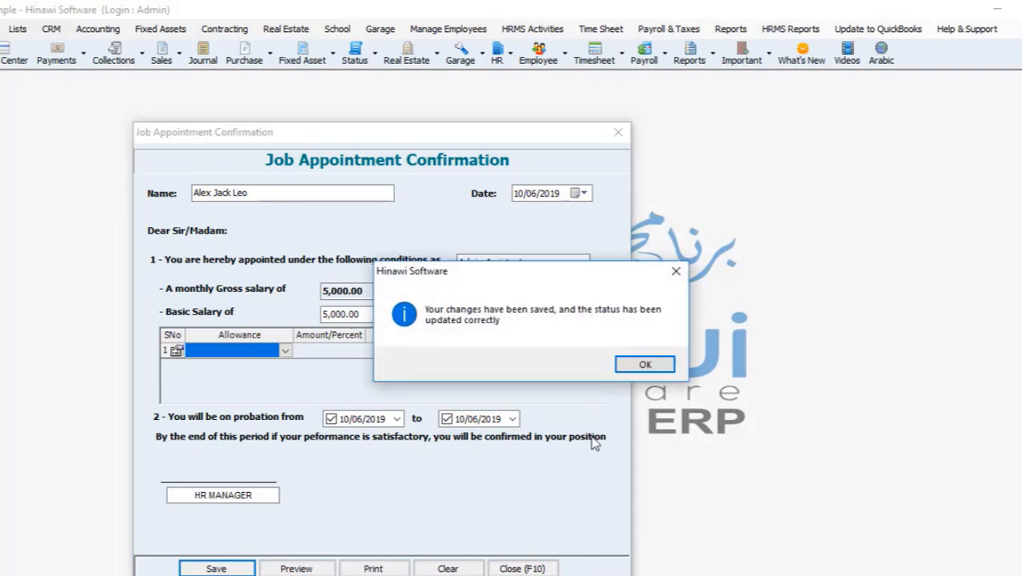
left_click(645, 364)
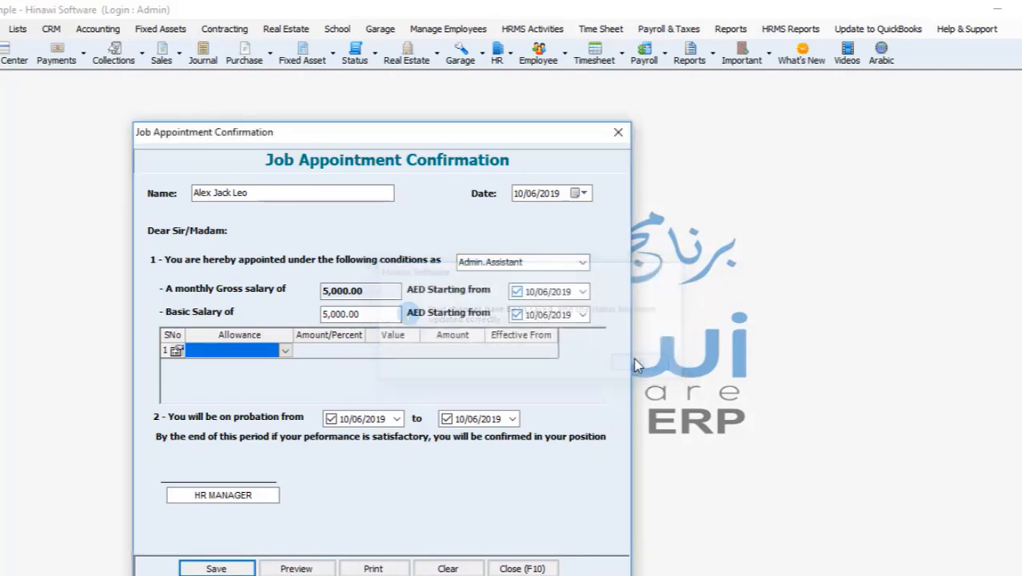
left_click(618, 132)
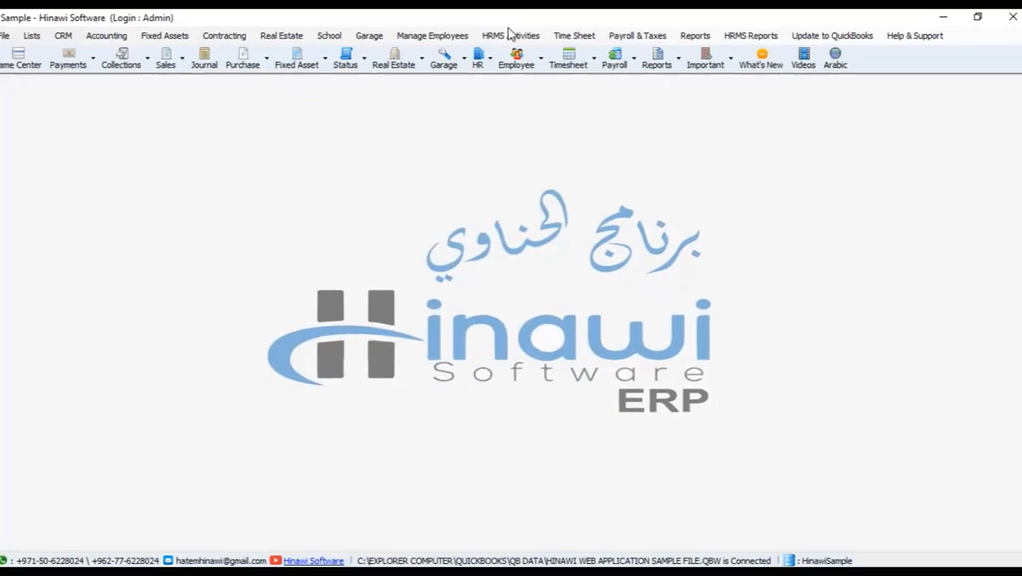
Open the Probation Period Expiry recruitment activity for the same candidate, searching by candidate name
left_click(453, 36)
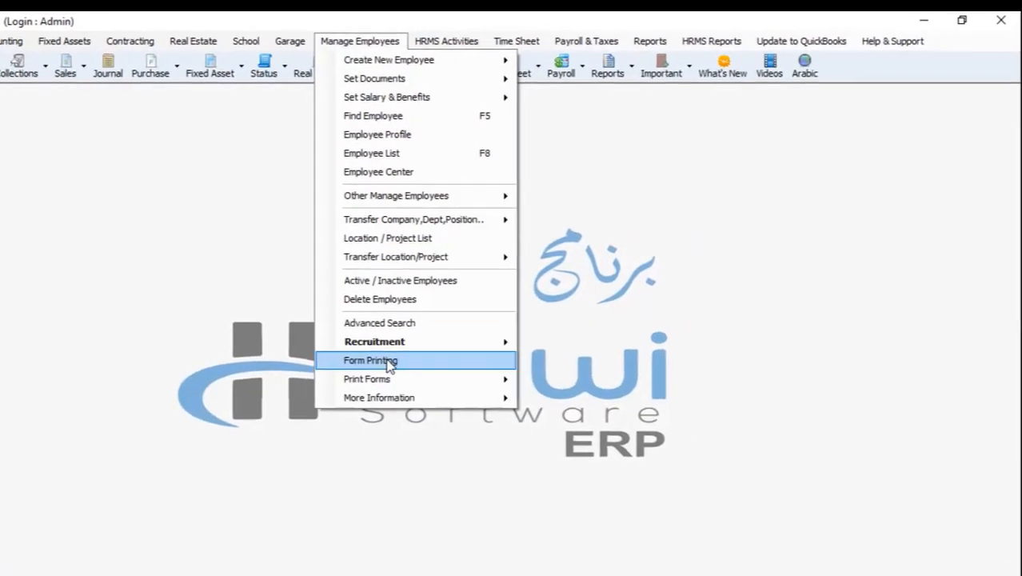
mouse_move(390, 342)
mouse_move(603, 389)
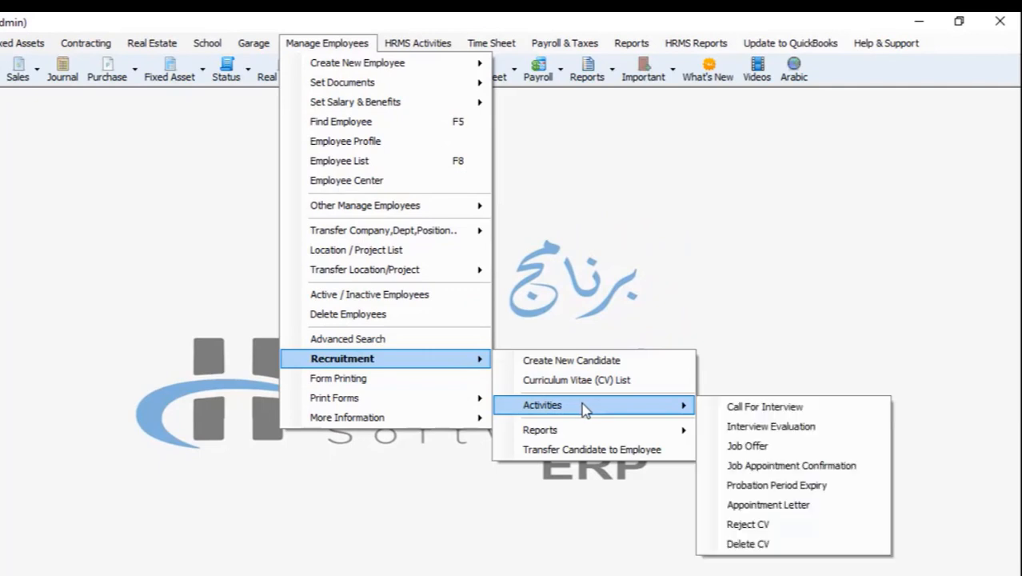
left_click(776, 486)
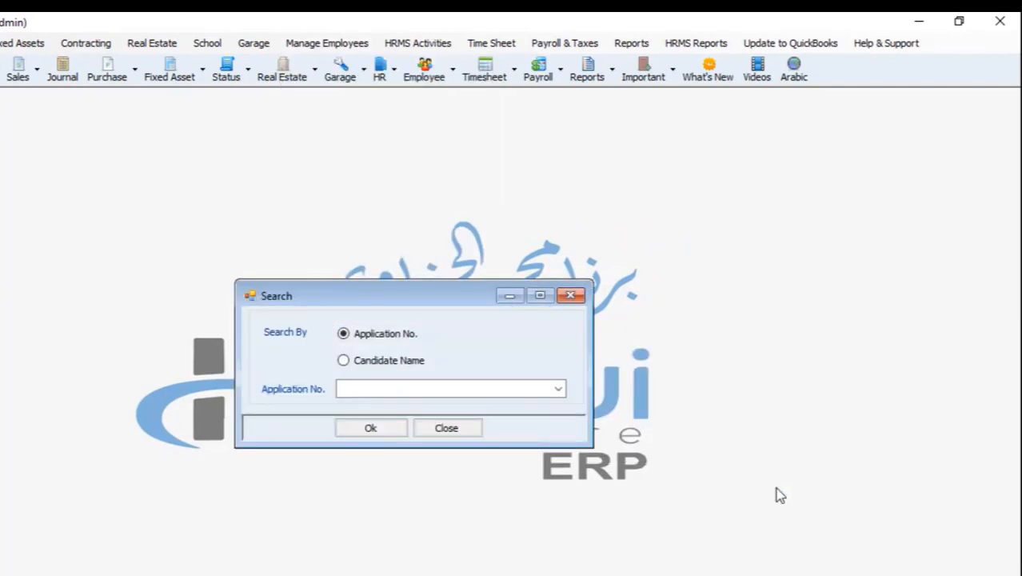
left_click(344, 361)
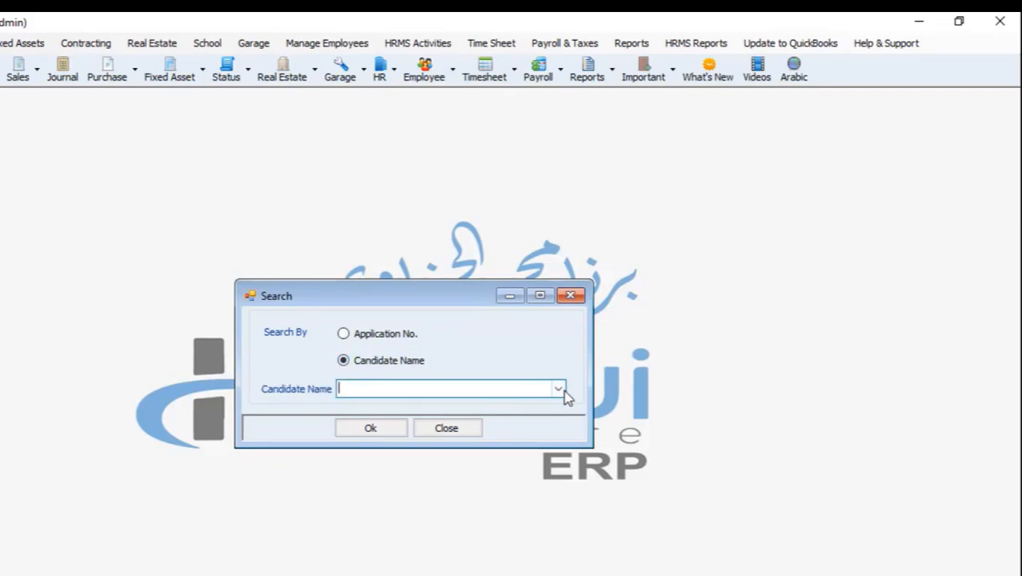
left_click(558, 389)
left_click(478, 429)
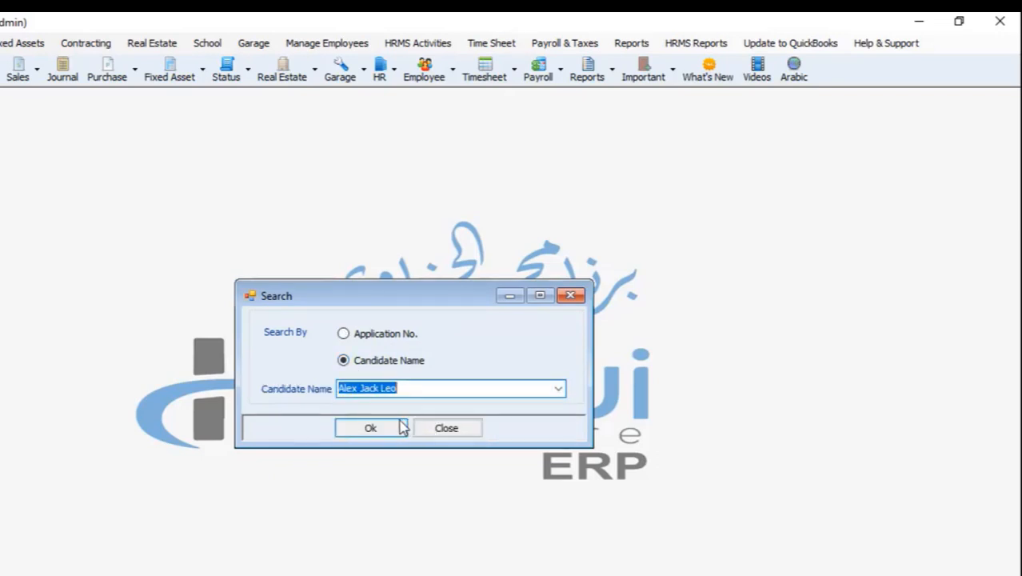
left_click(399, 425)
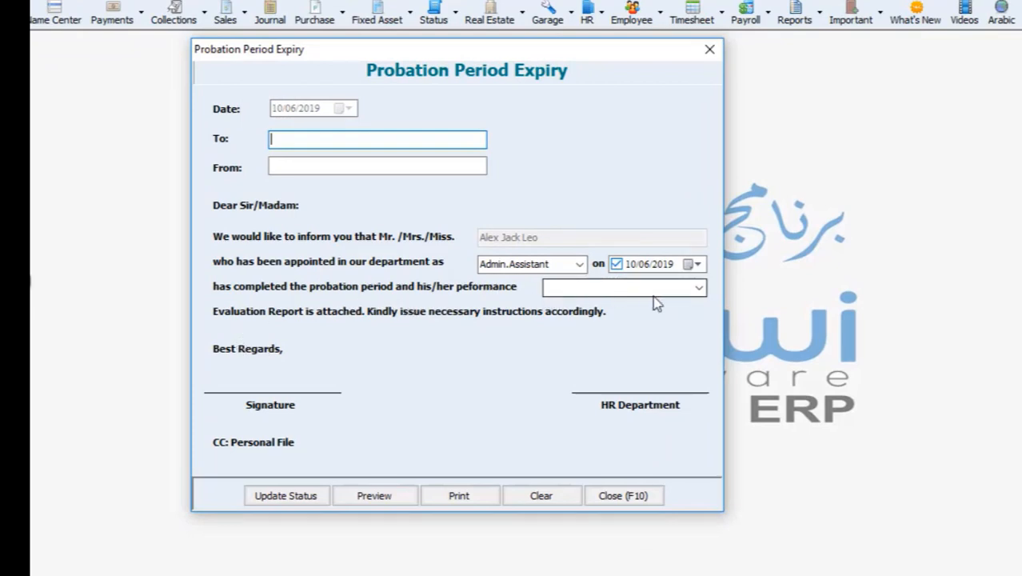
Rate the candidate's probation performance as Satisfactory, update the status and close the Probation Period Expiry form
left_click(699, 287)
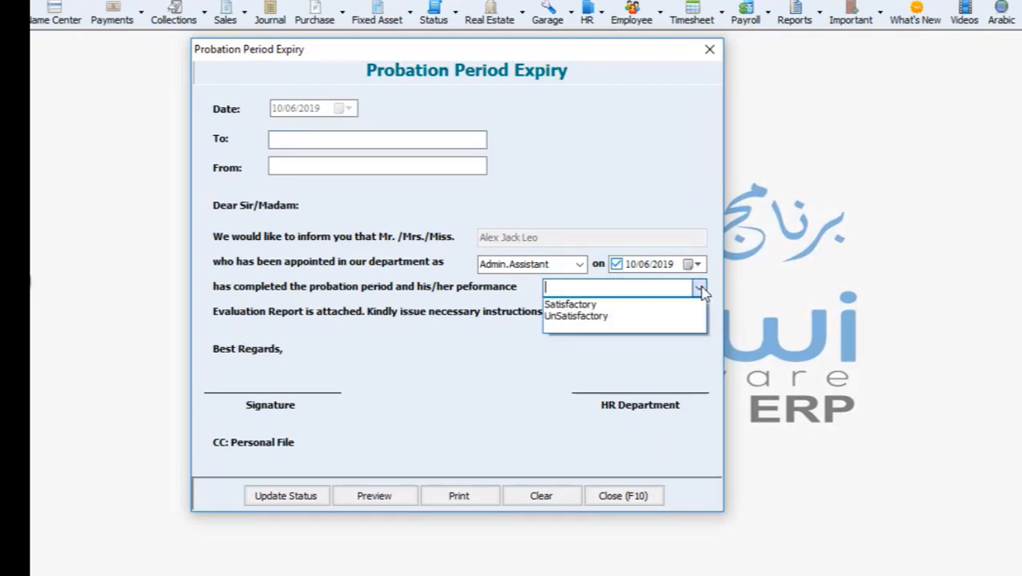
left_click(644, 306)
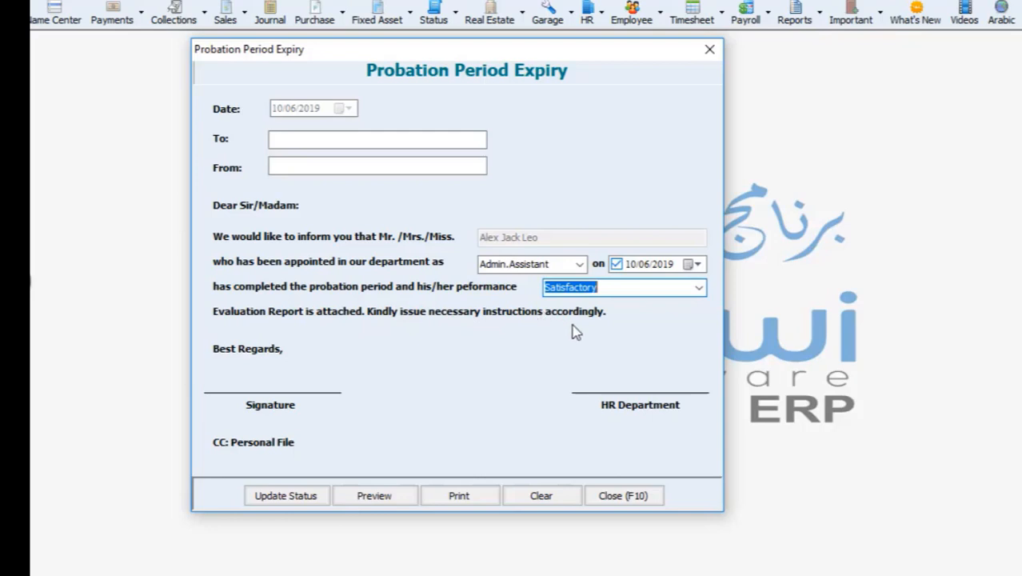
left_click(300, 498)
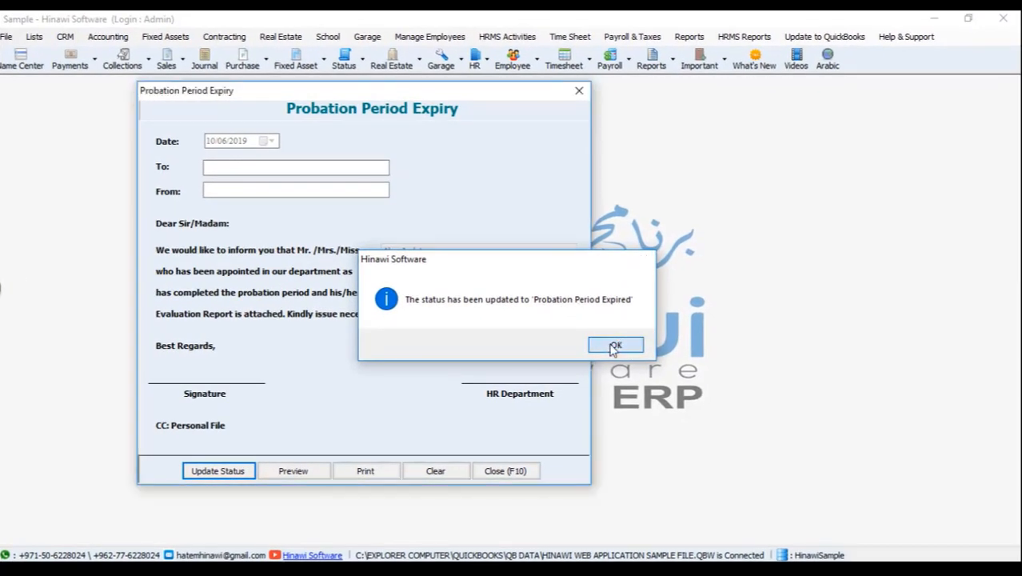
left_click(614, 345)
left_click(580, 93)
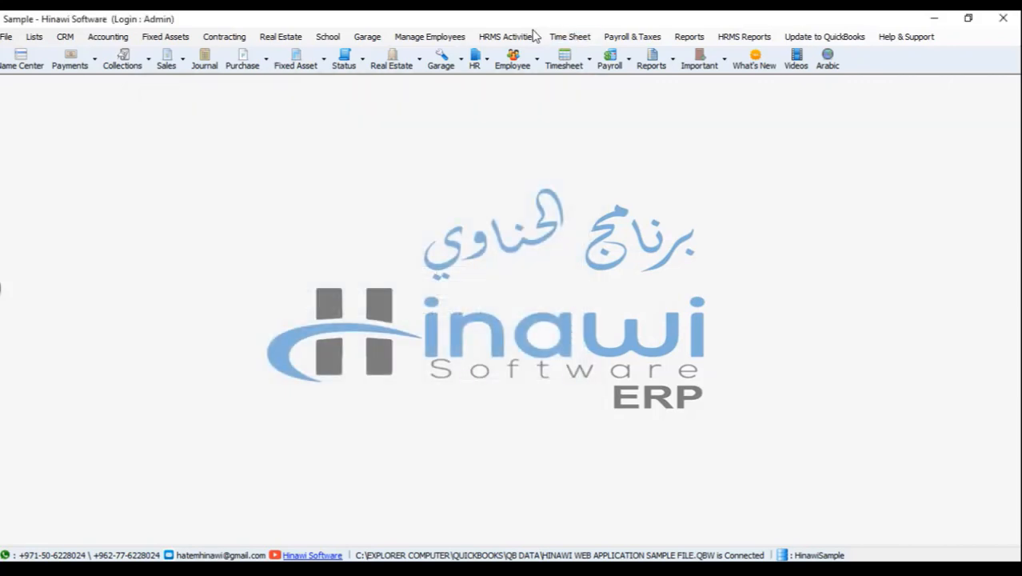
Open the Appointment Letter recruitment activity for the same candidate, searching by candidate name
left_click(451, 40)
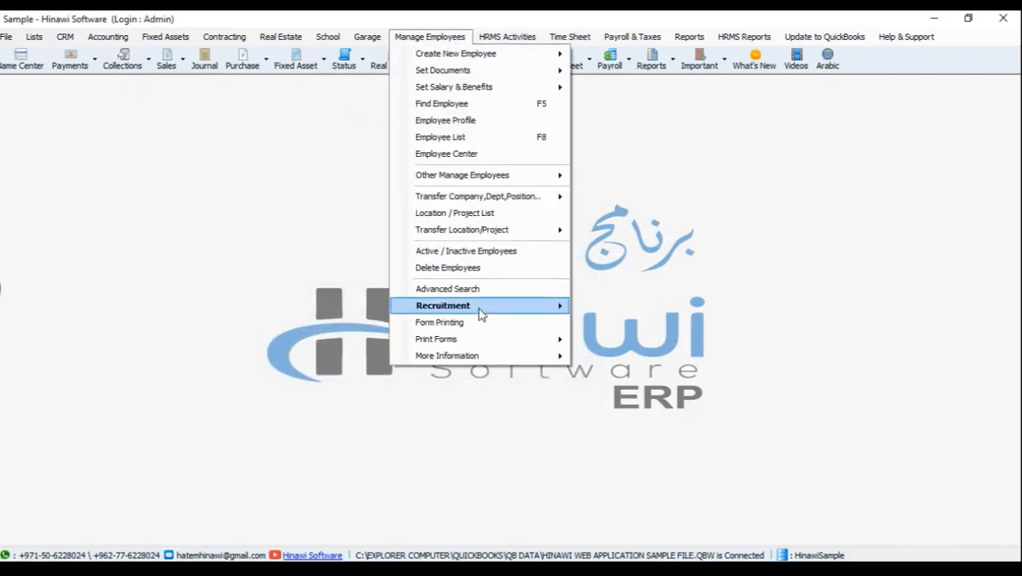
mouse_move(482, 307)
mouse_move(699, 347)
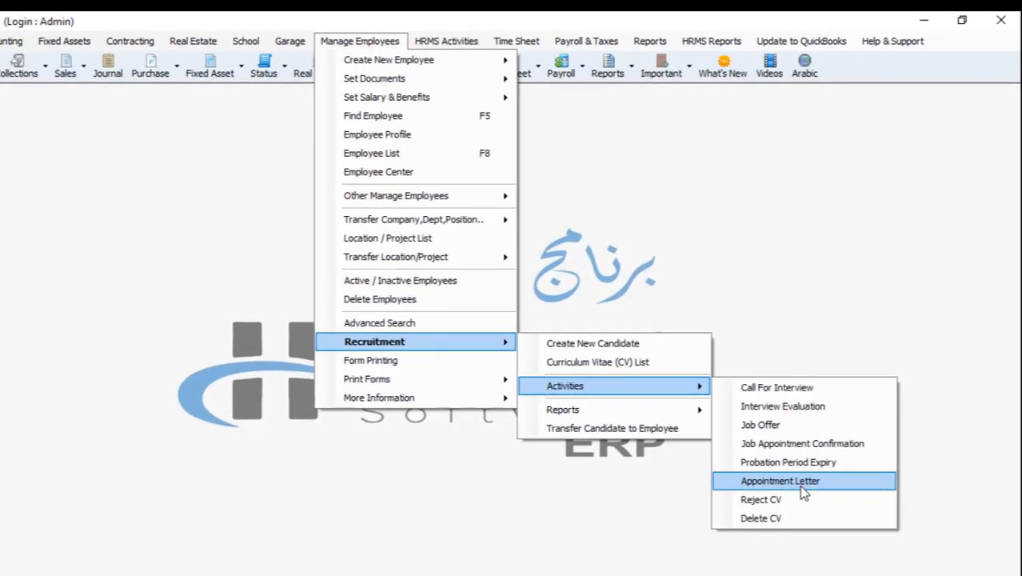
left_click(801, 487)
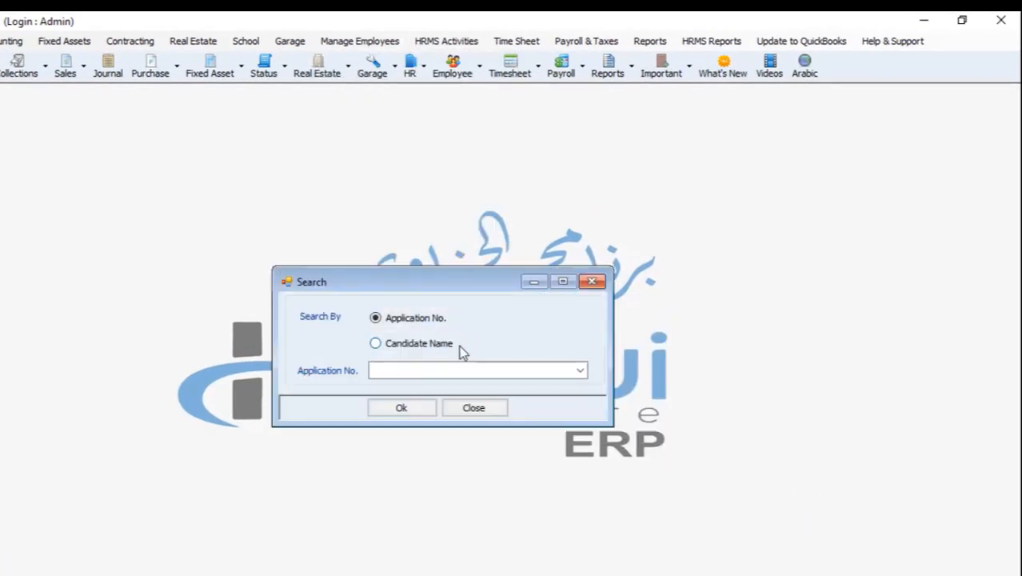
left_click(421, 352)
left_click(580, 371)
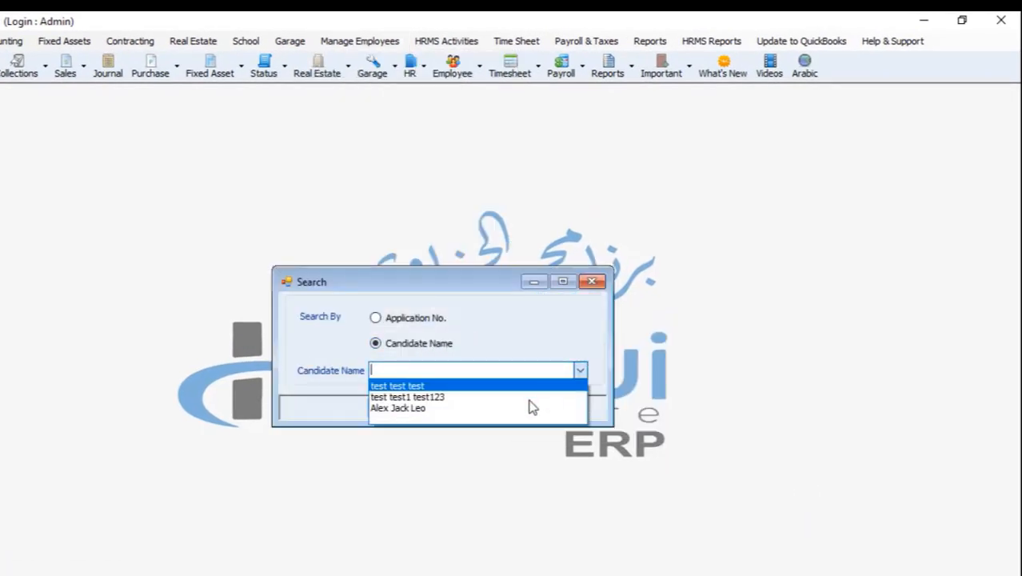
left_click(464, 409)
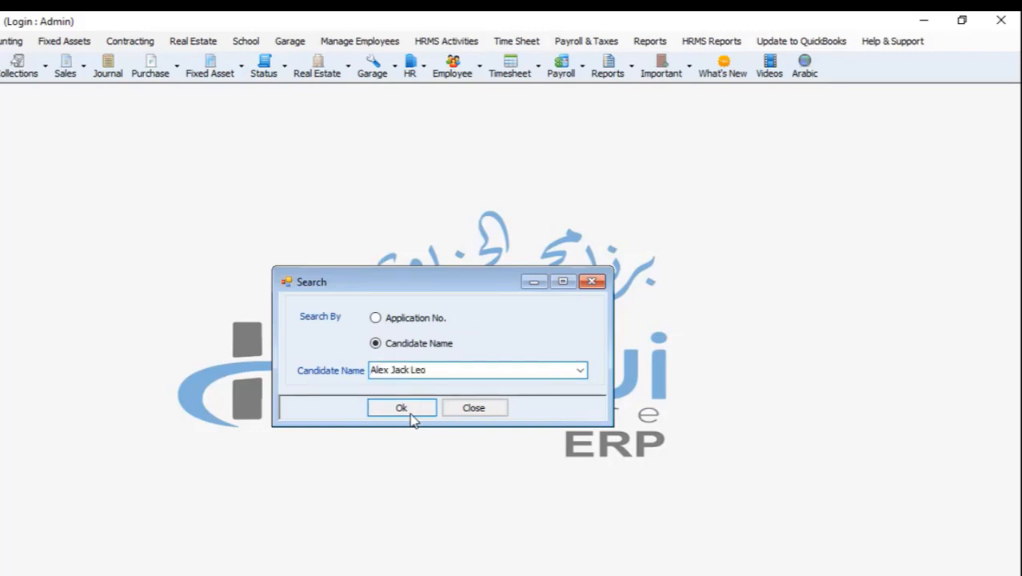
left_click(410, 413)
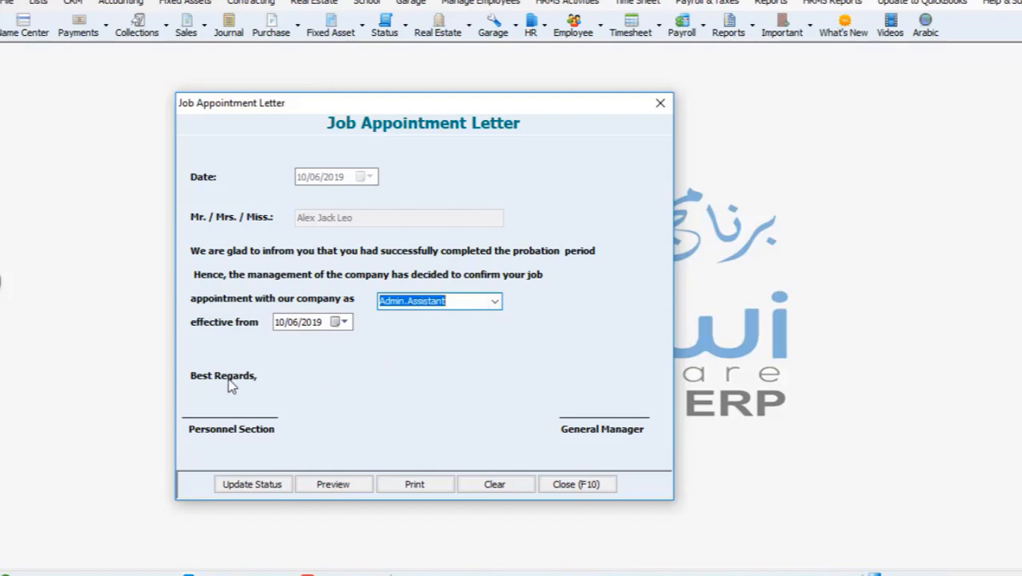
Update the candidate's status from the Job Appointment Letter and close the form
left_click(255, 485)
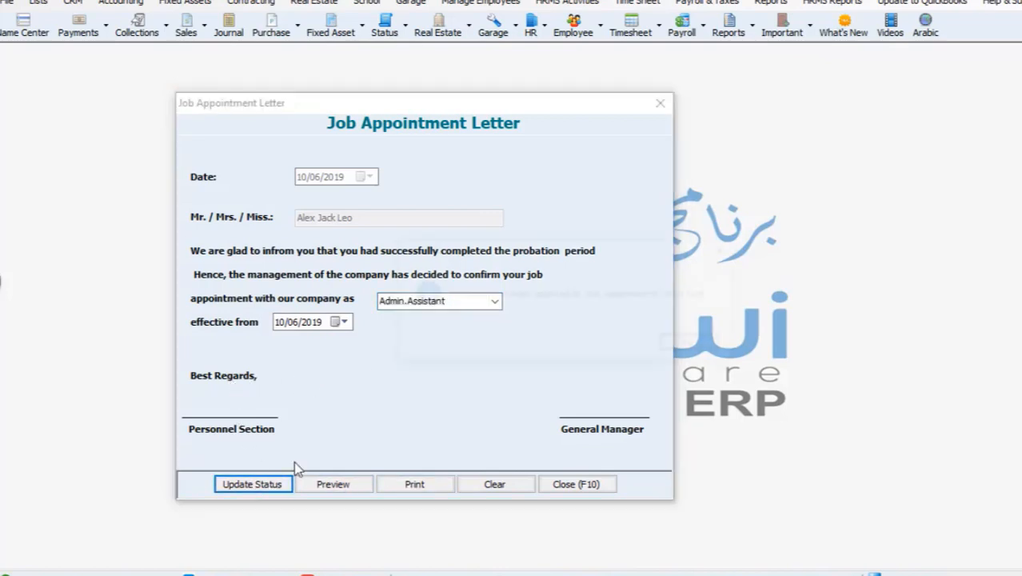
left_click(695, 345)
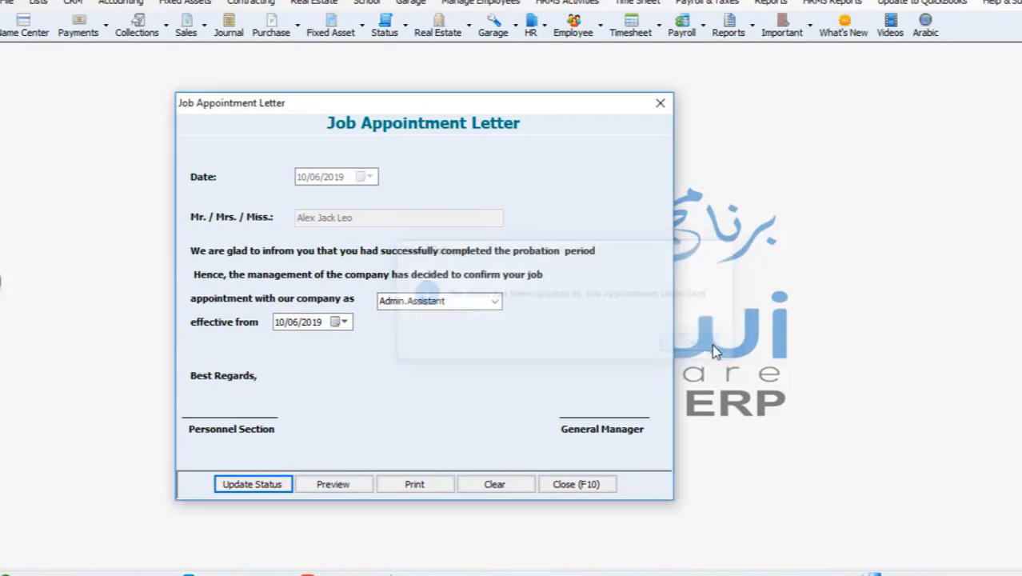
left_click(660, 103)
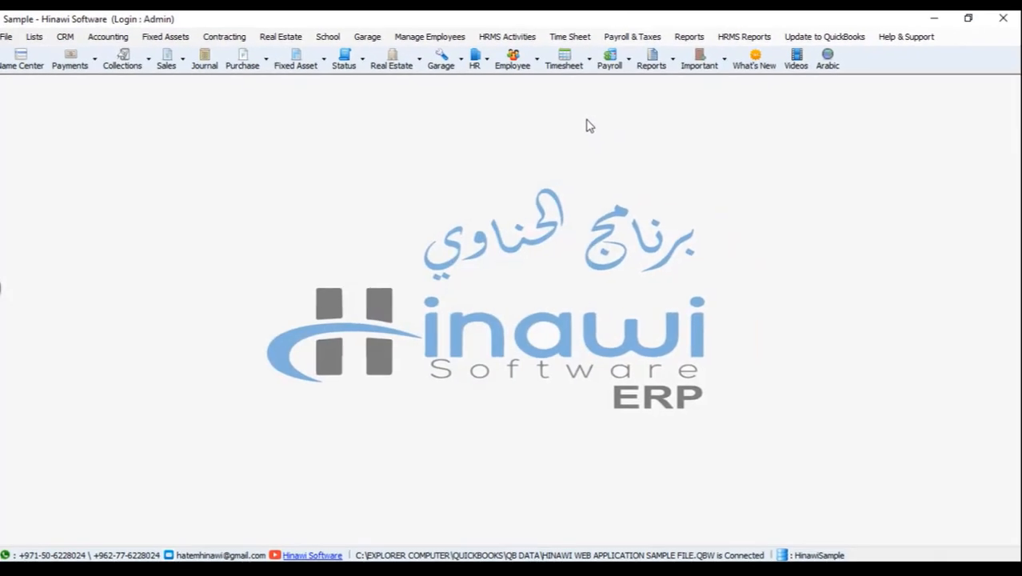
Reopen the candidate's Job Appointment Letter through a candidate name search to view it, and close it again
left_click(441, 56)
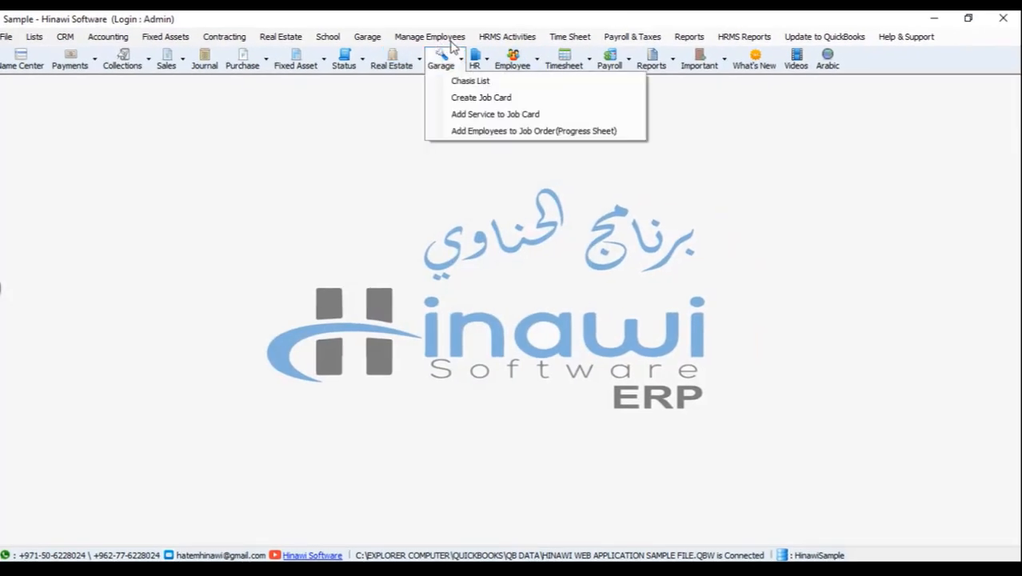
left_click(453, 40)
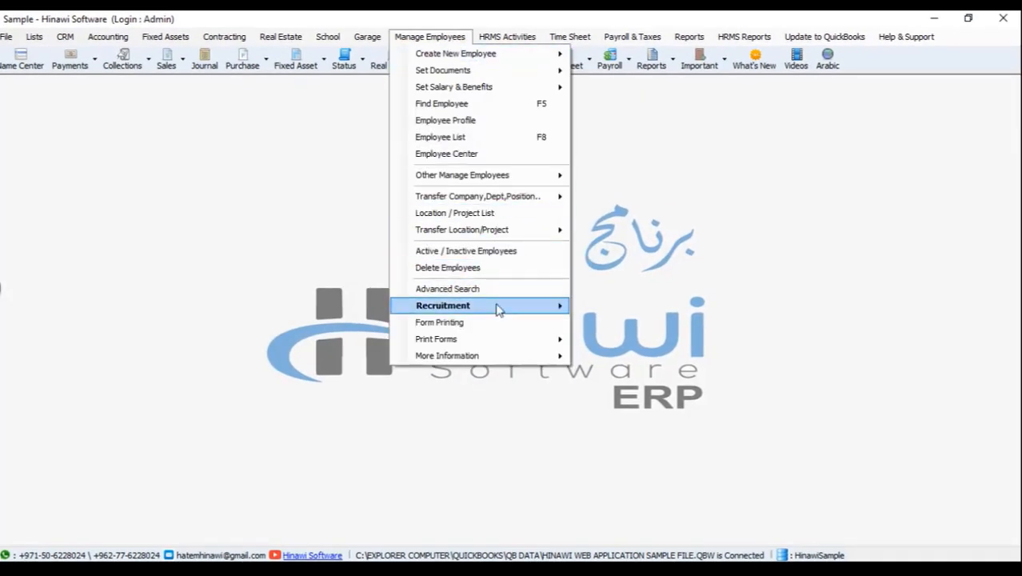
mouse_move(499, 312)
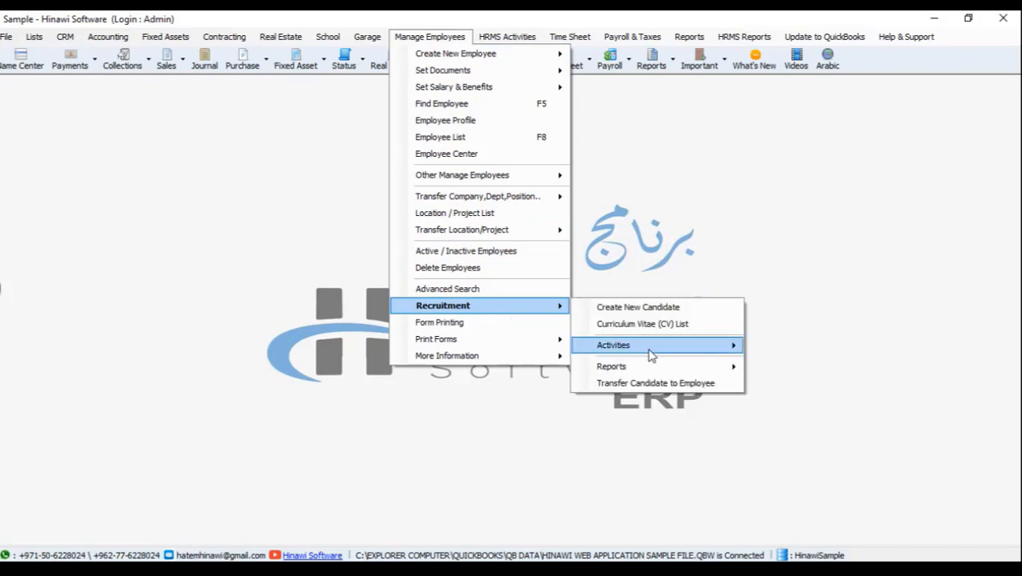
mouse_move(651, 352)
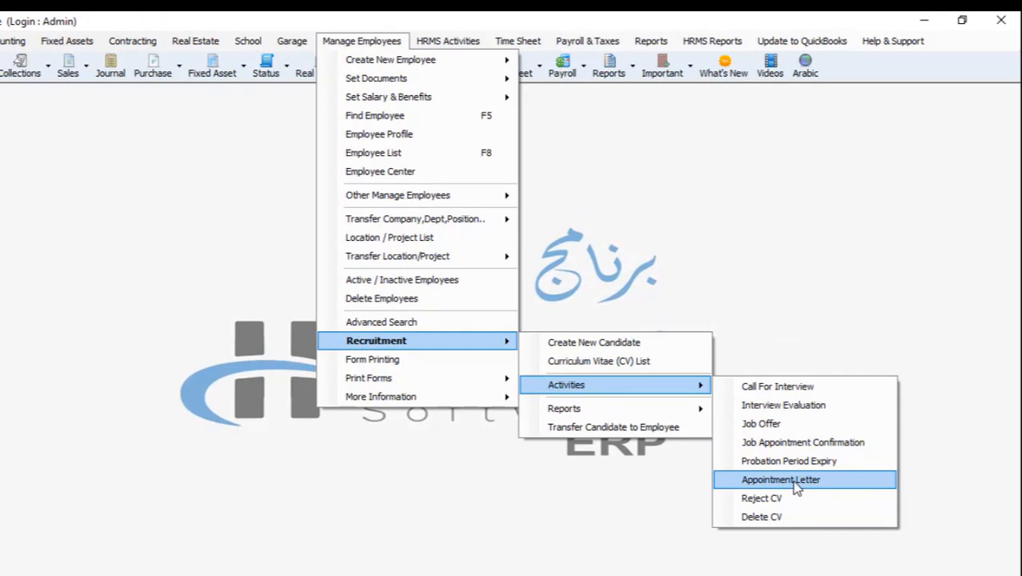
left_click(744, 482)
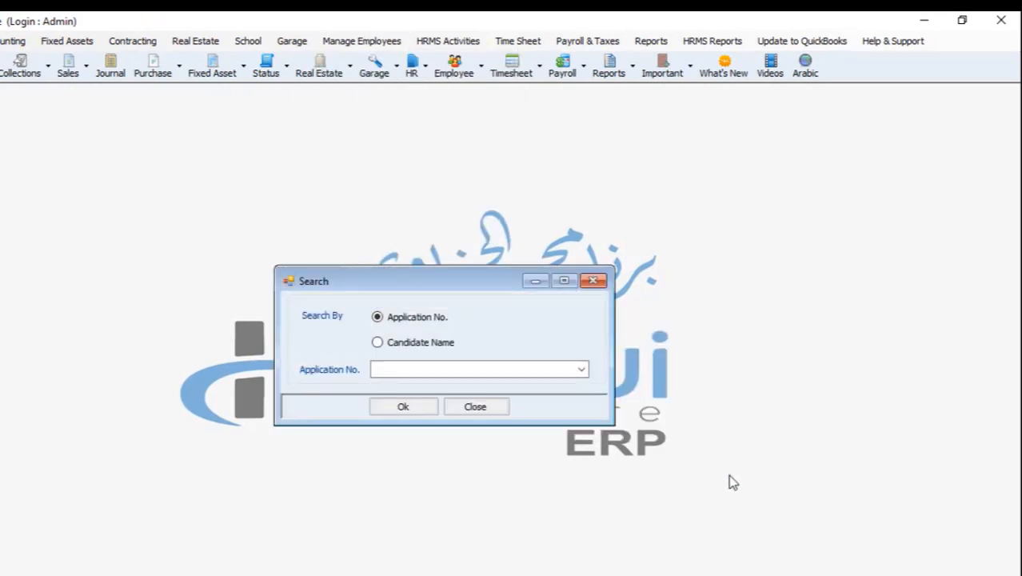
left_click(378, 342)
left_click(580, 369)
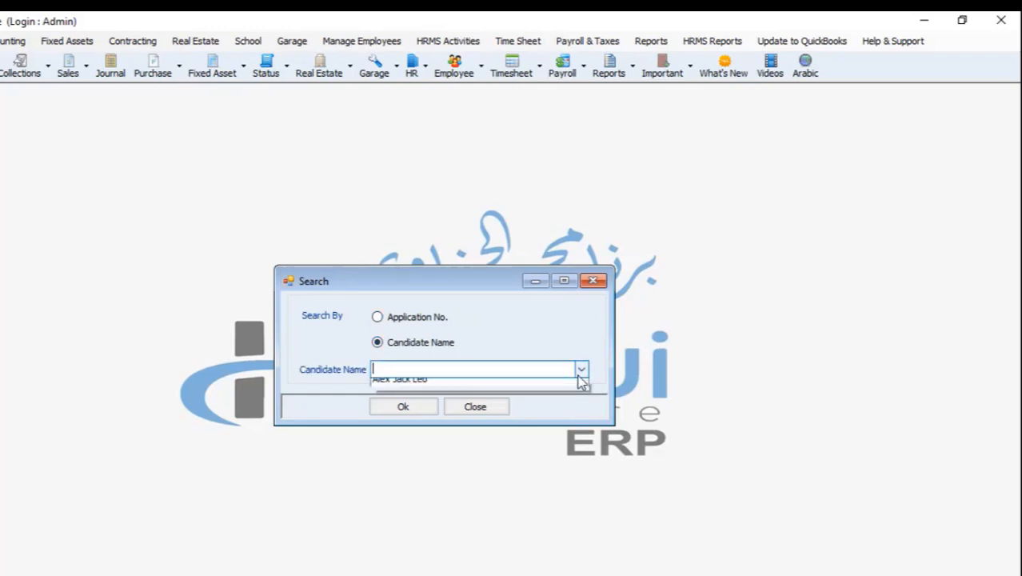
left_click(529, 408)
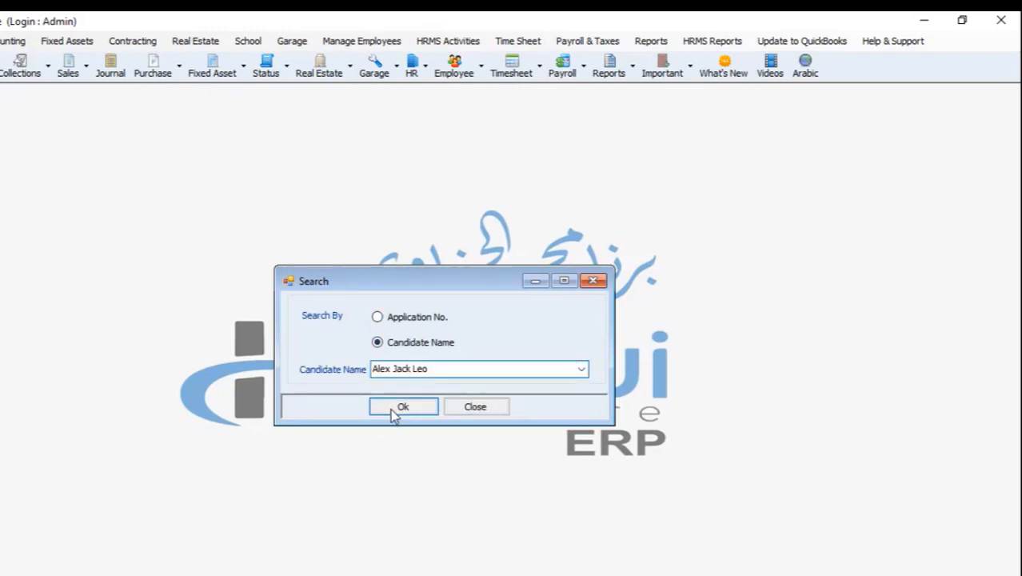
left_click(390, 409)
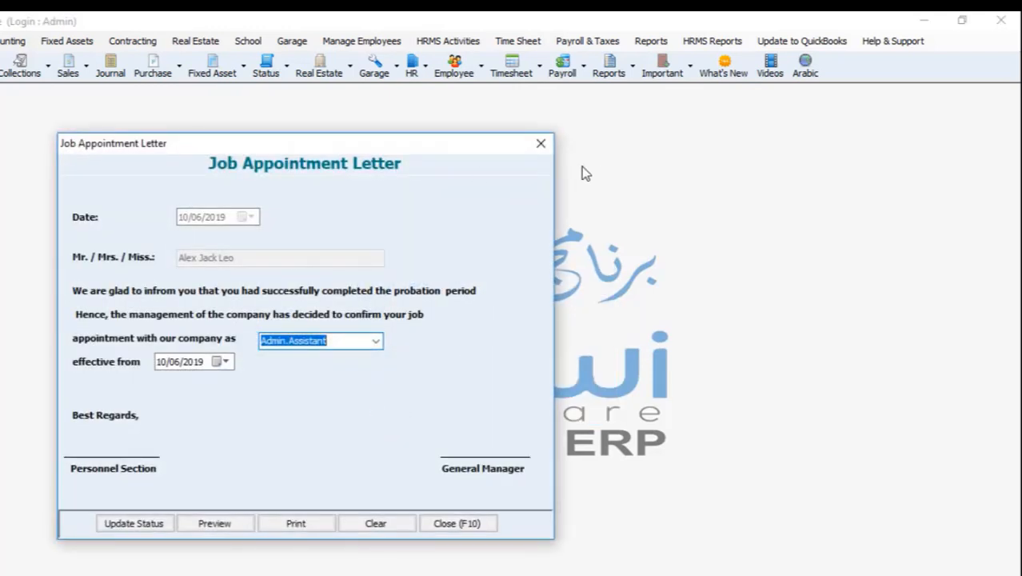
left_click(541, 143)
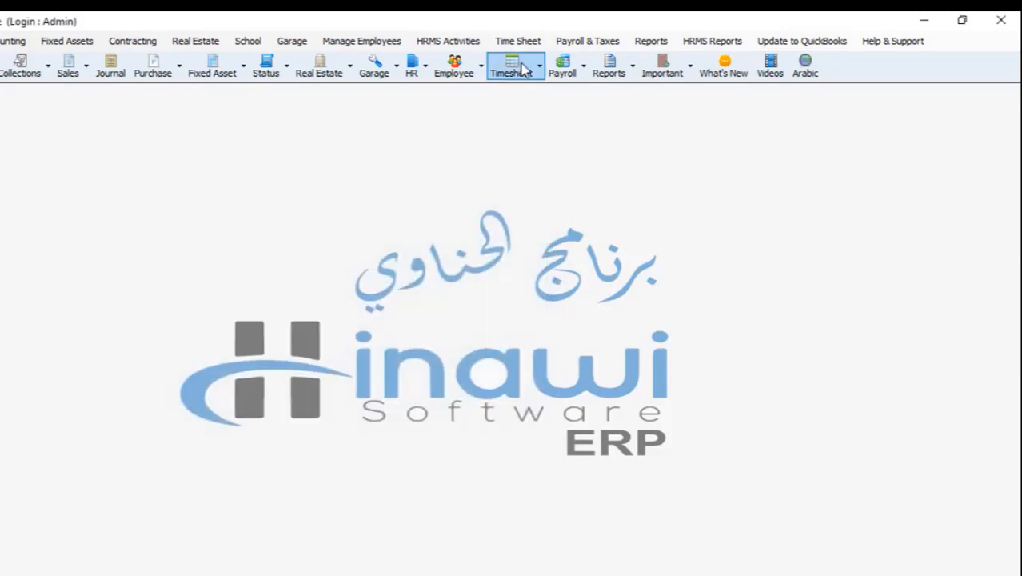
Open the Candidate List report of the recruitment module
left_click(460, 40)
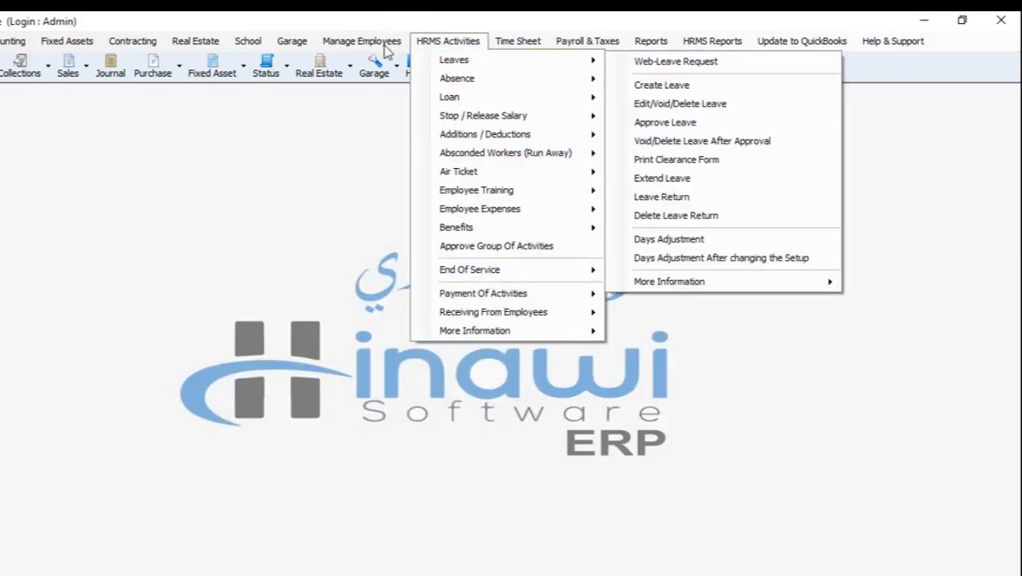
mouse_move(362, 41)
mouse_move(412, 341)
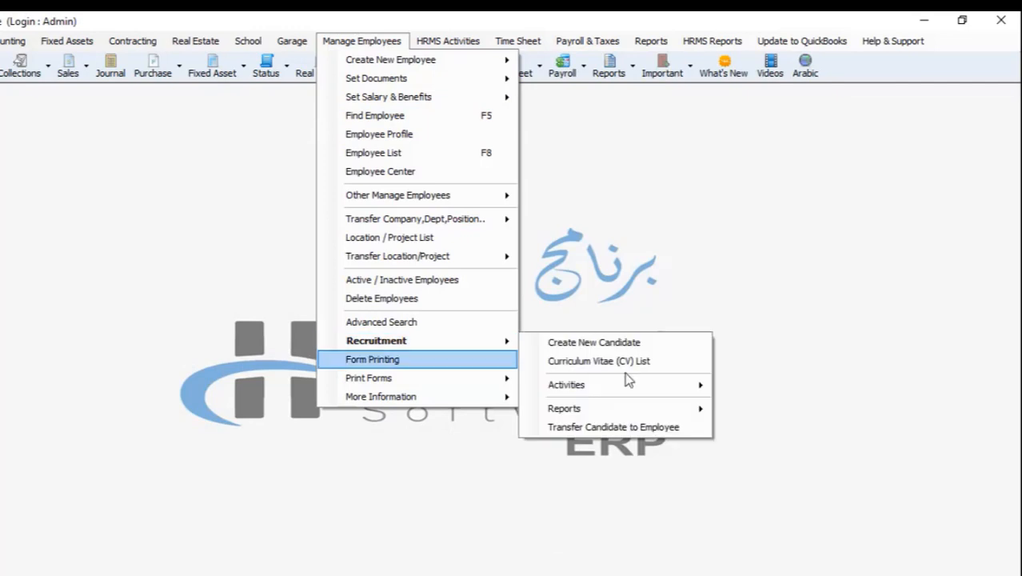
mouse_move(639, 387)
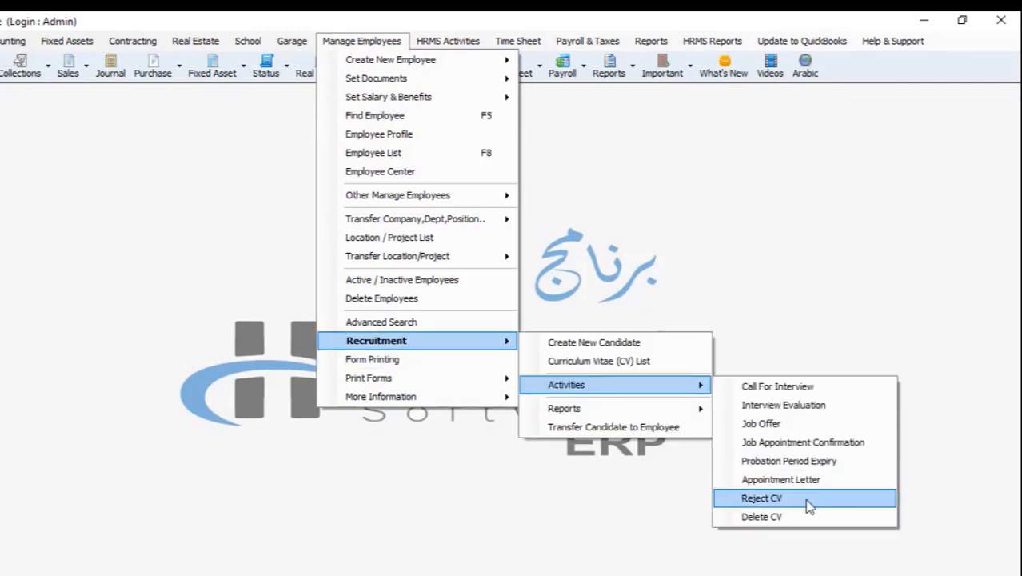
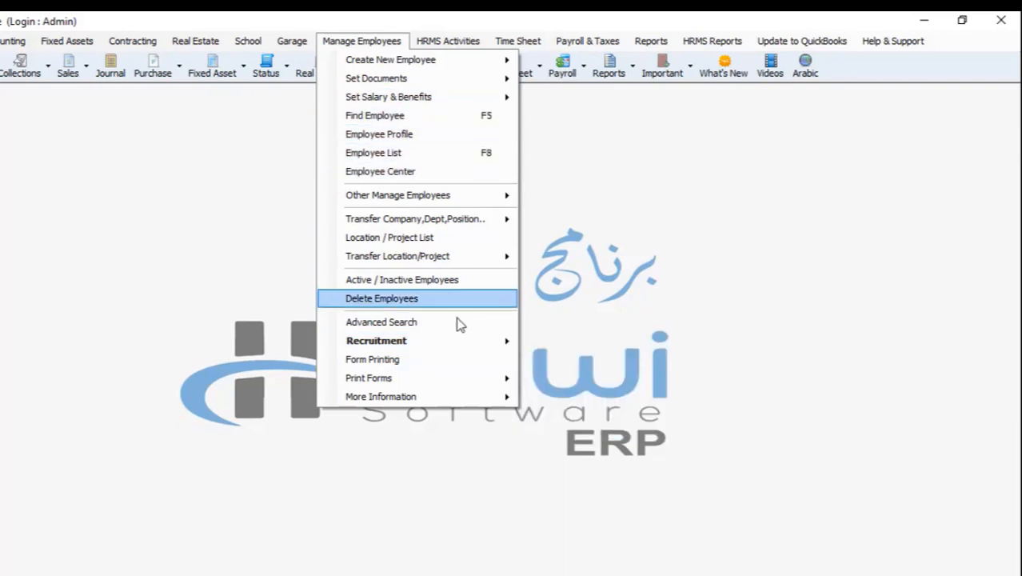
mouse_move(464, 344)
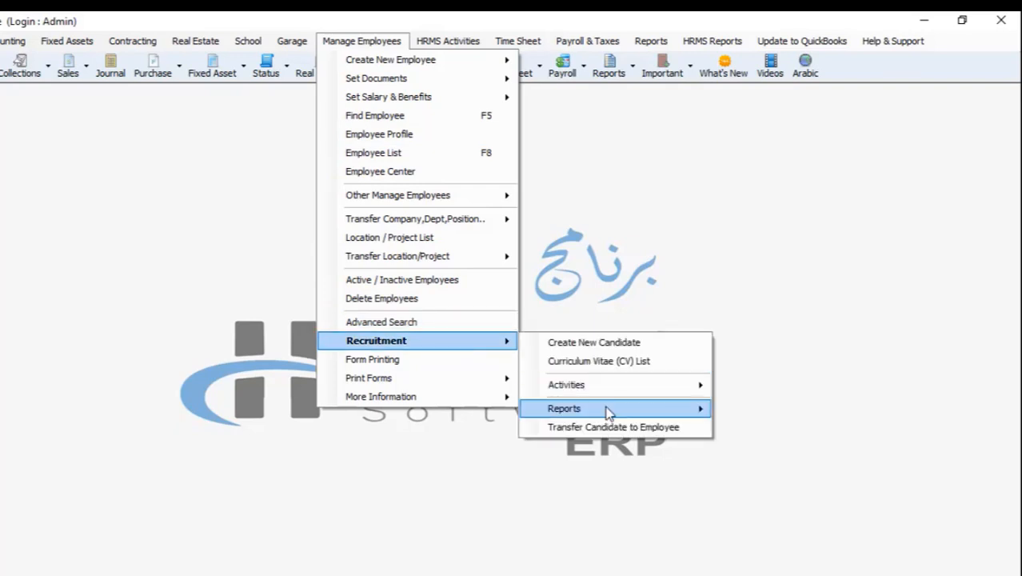
mouse_move(611, 410)
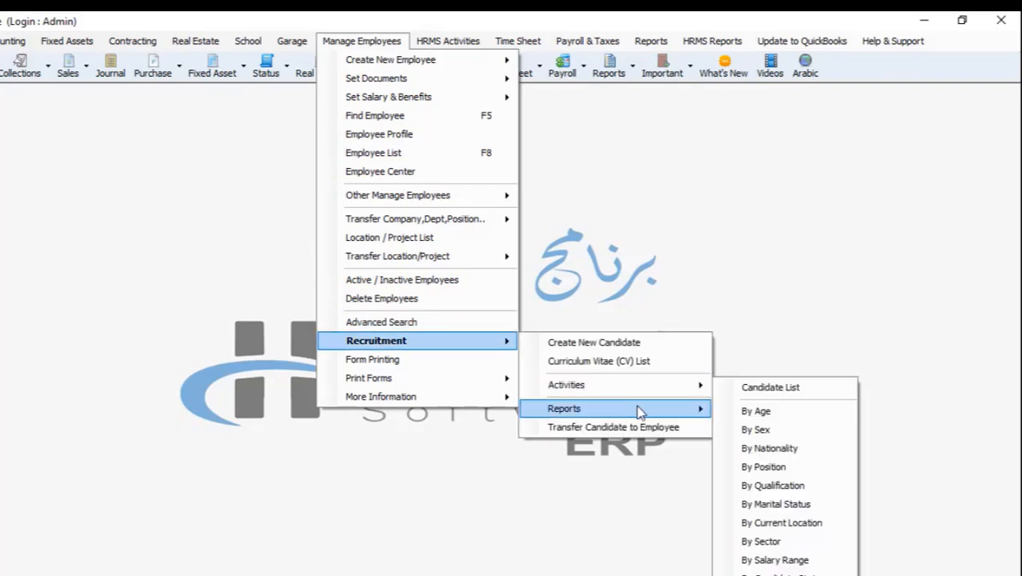
left_click(785, 390)
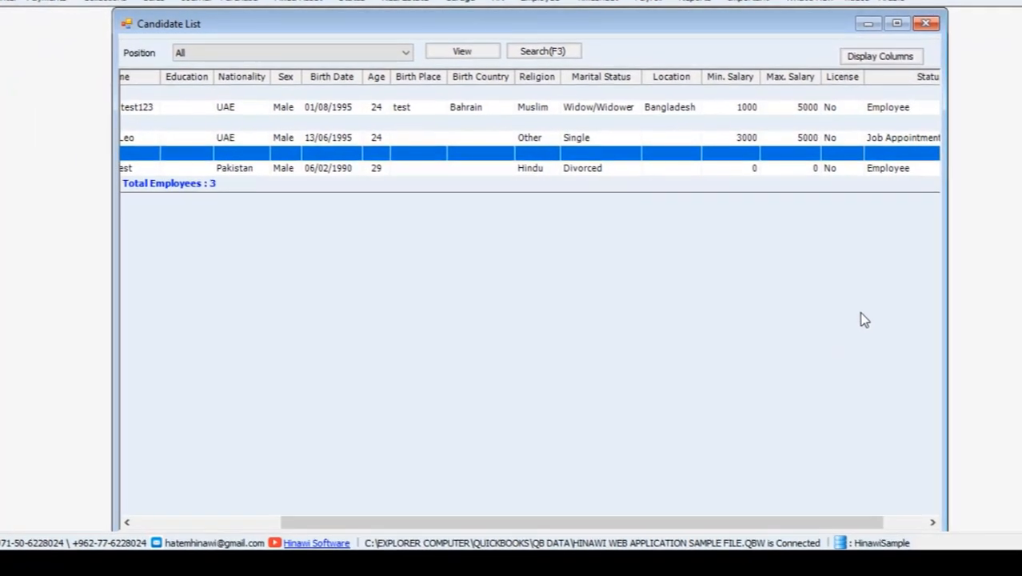
Review the Admin.Assistant candidate's row in the Candidate List through to its status, and close the report
left_click_drag(560, 528, 376, 523)
left_click(288, 140)
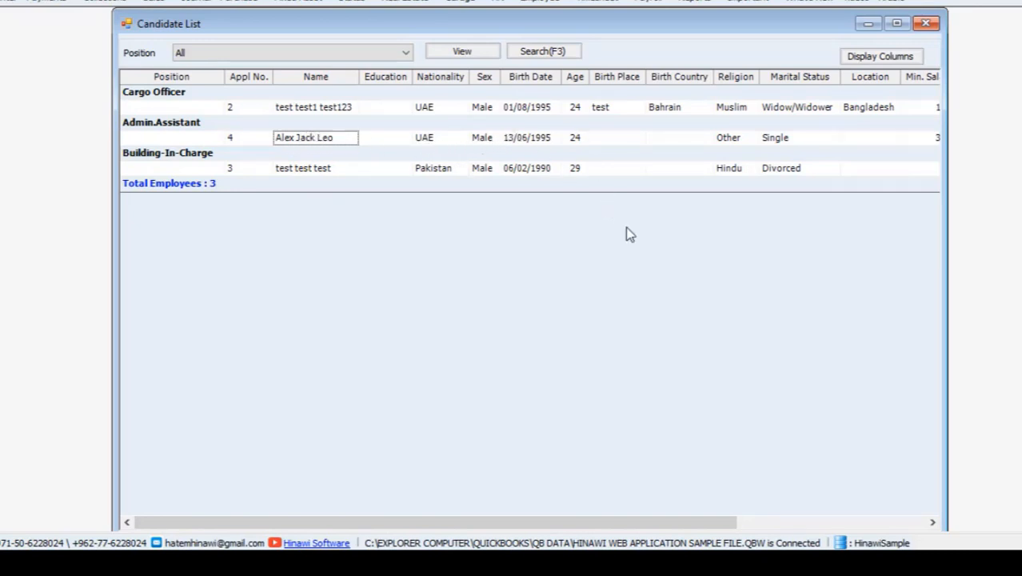
left_click_drag(672, 516, 924, 513)
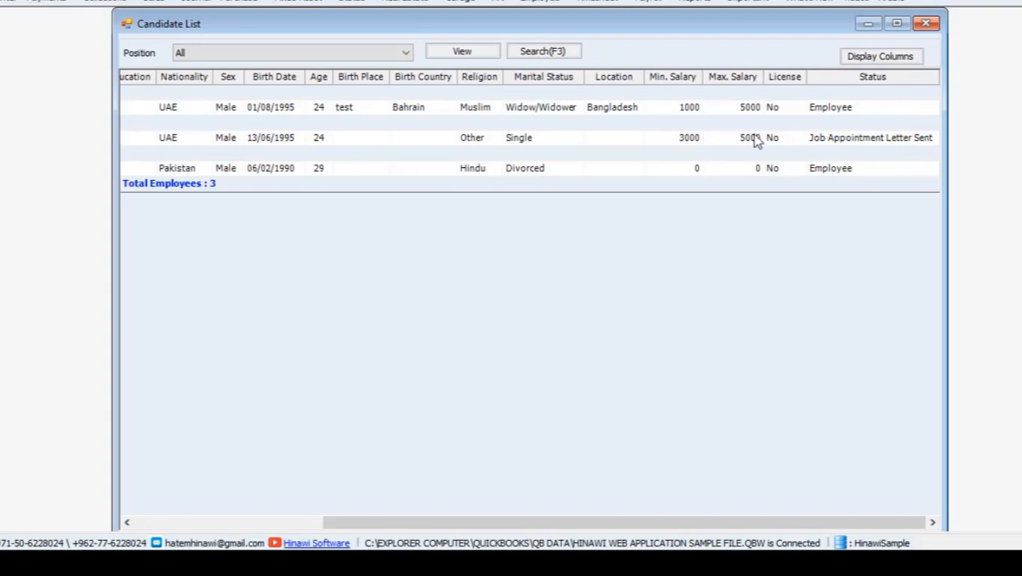
left_click(926, 24)
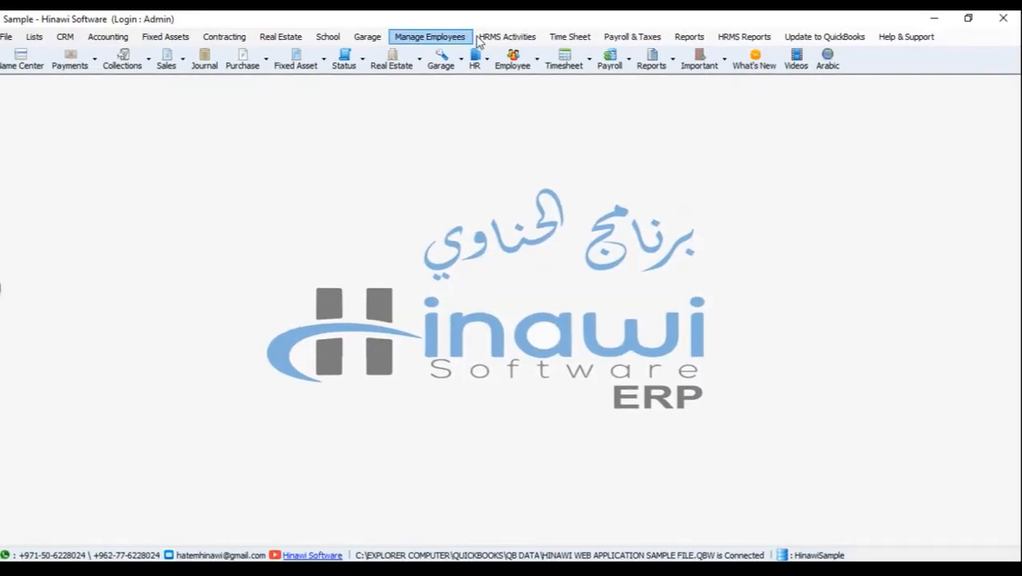
List the transferable candidates for all positions and open the Transfer Candidate to Employee form for the Admin.Assistant candidate
left_click(460, 38)
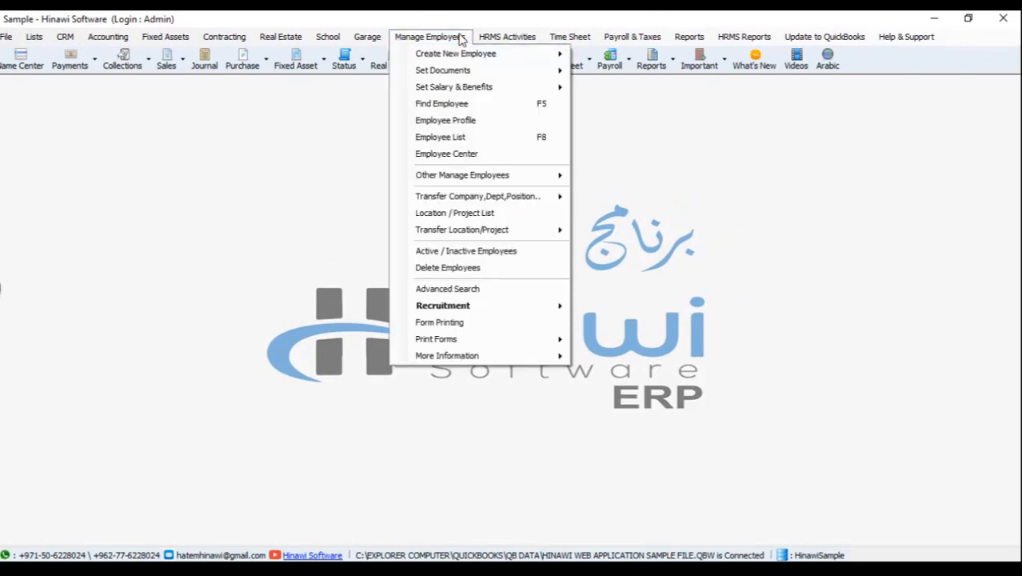
mouse_move(512, 308)
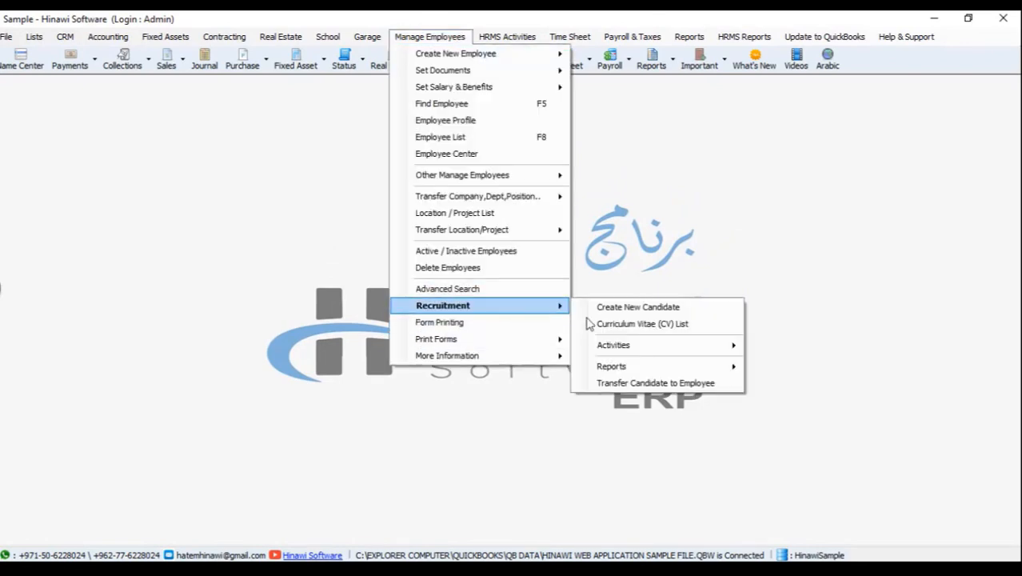
left_click(671, 380)
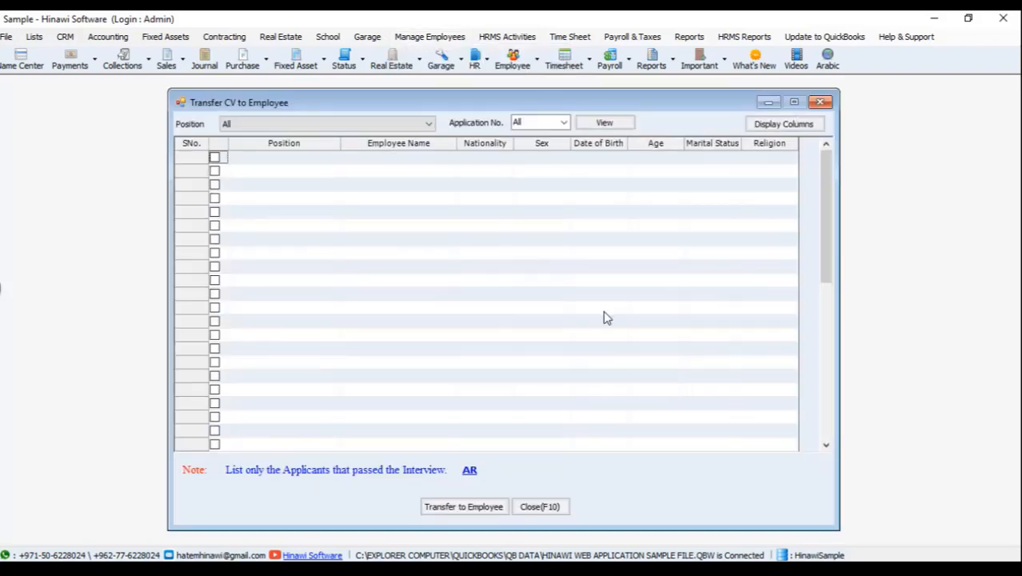
left_click(409, 125)
left_click(412, 126)
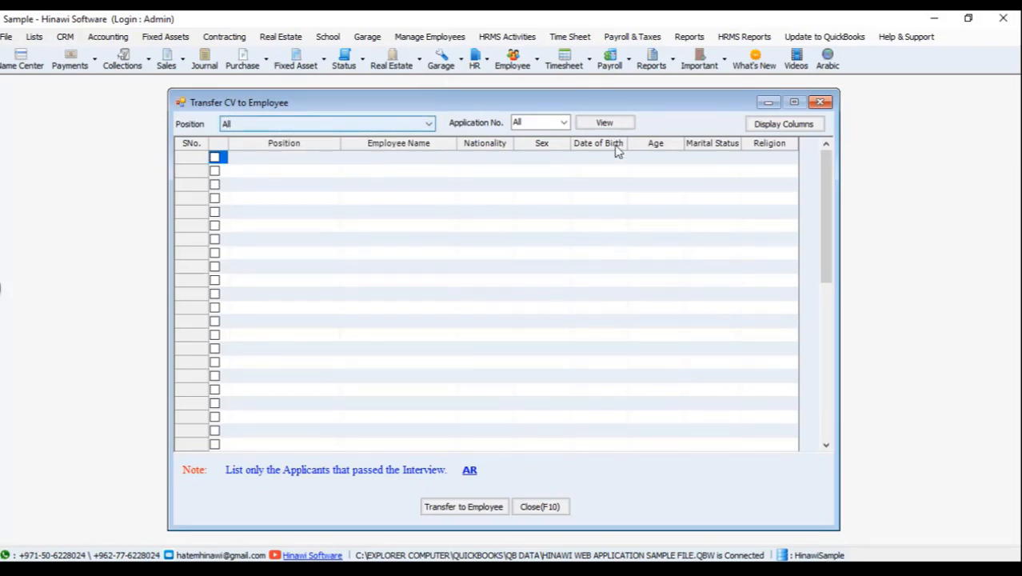
left_click(606, 124)
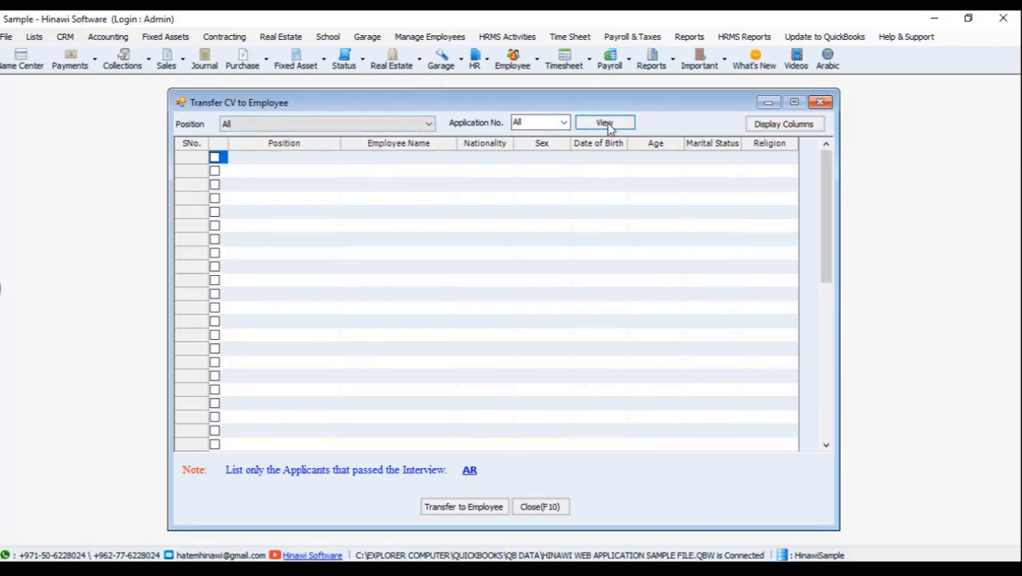
left_click(212, 158)
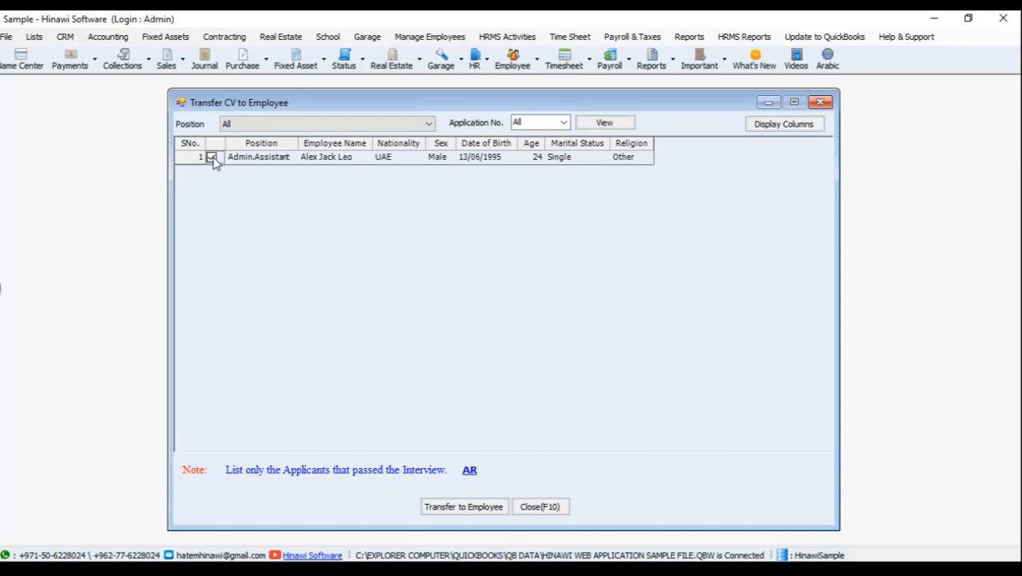
left_click(464, 507)
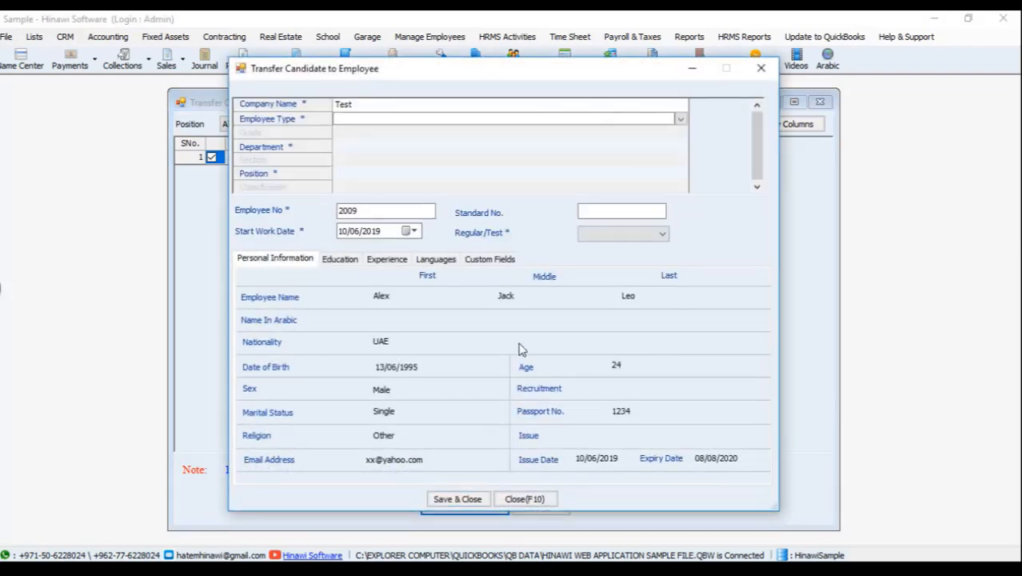
Change the company in the candidate's transfer form to Test Company and accept the company change
left_click(679, 105)
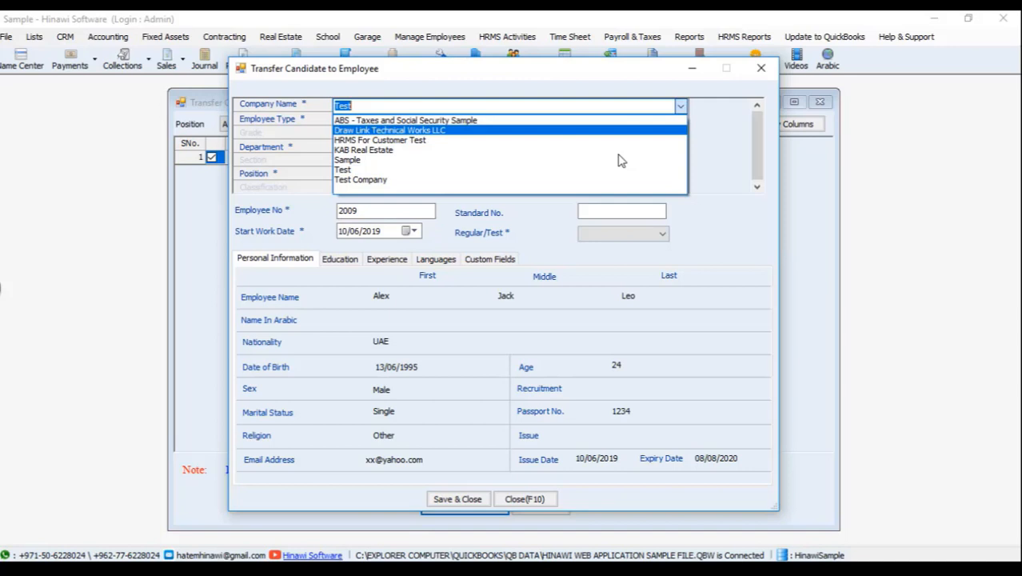
left_click(547, 179)
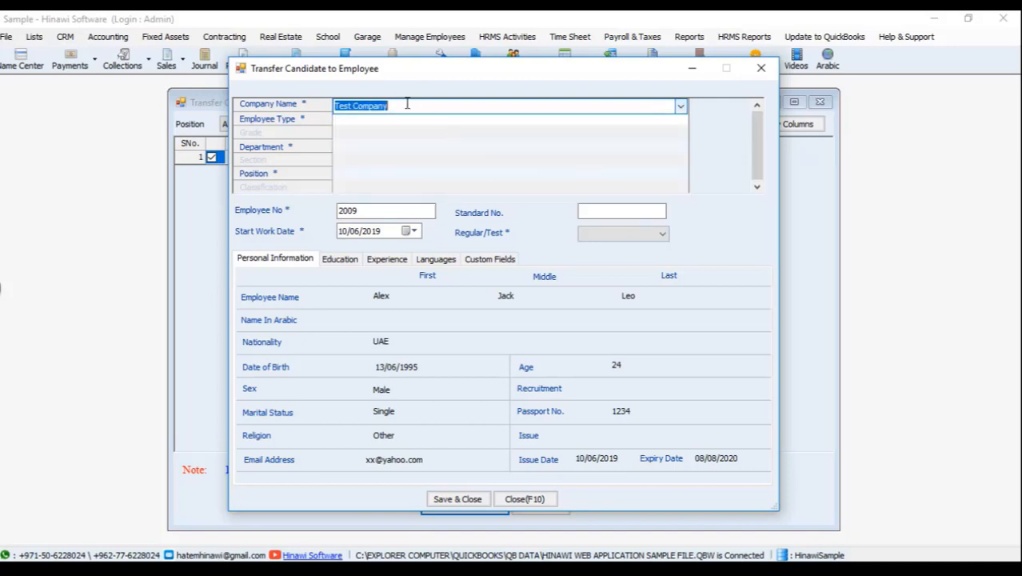
left_click(457, 120)
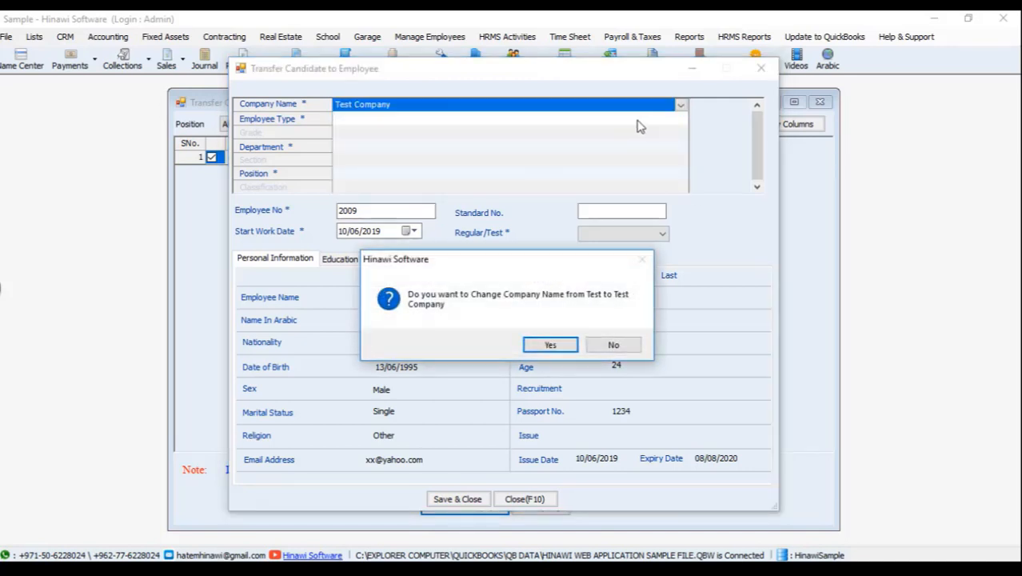
left_click(557, 340)
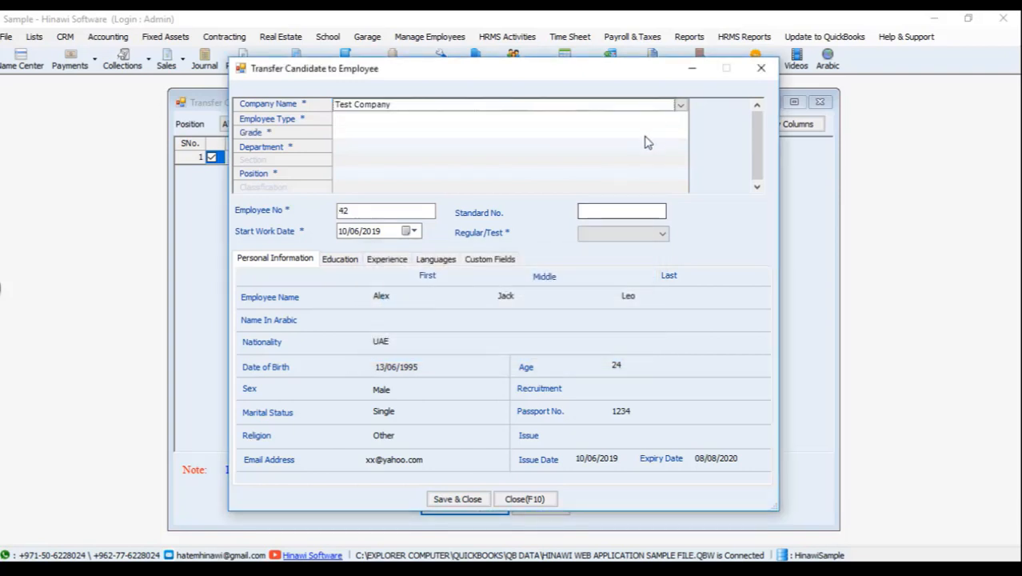
Set the candidate's employee type to Employee and the grade to Grade 02 in the transfer form
left_click(659, 121)
left_click(679, 124)
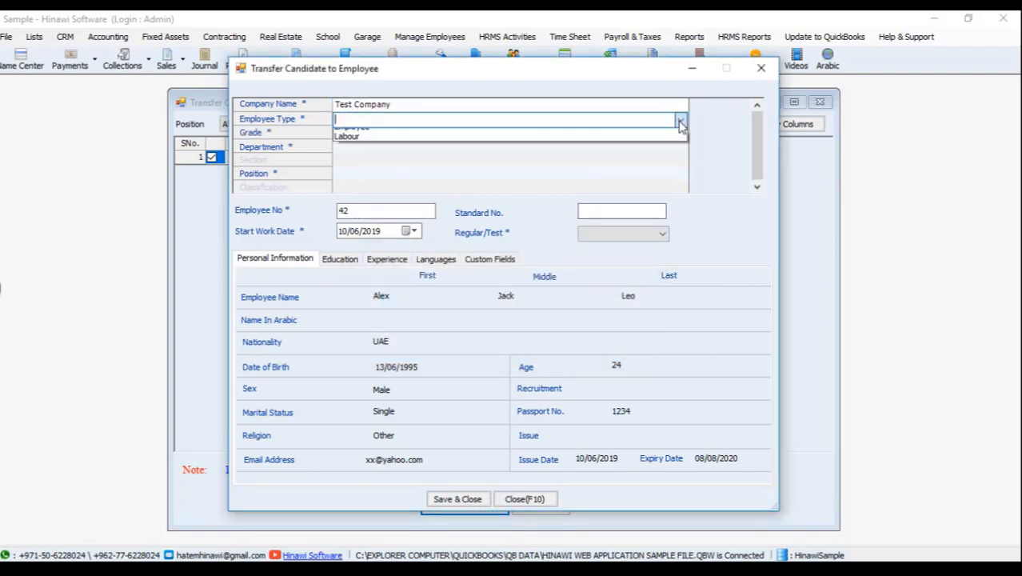
left_click(658, 133)
left_click(669, 136)
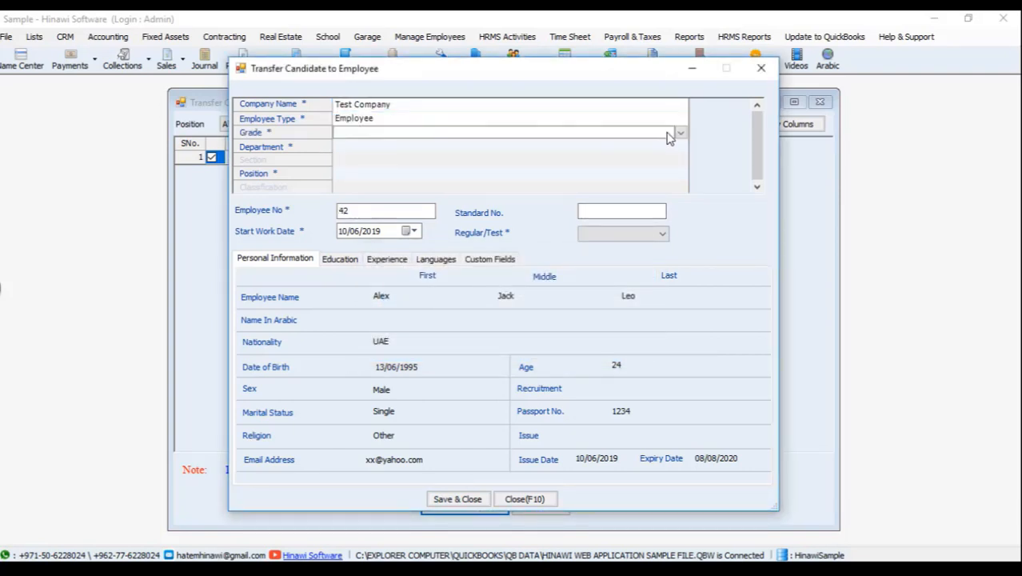
left_click(679, 134)
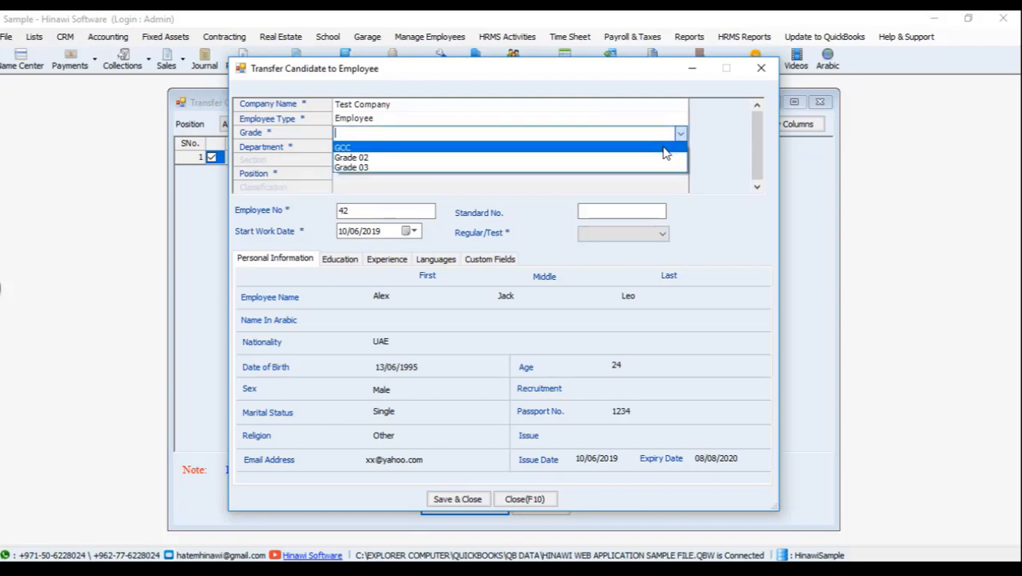
left_click(656, 158)
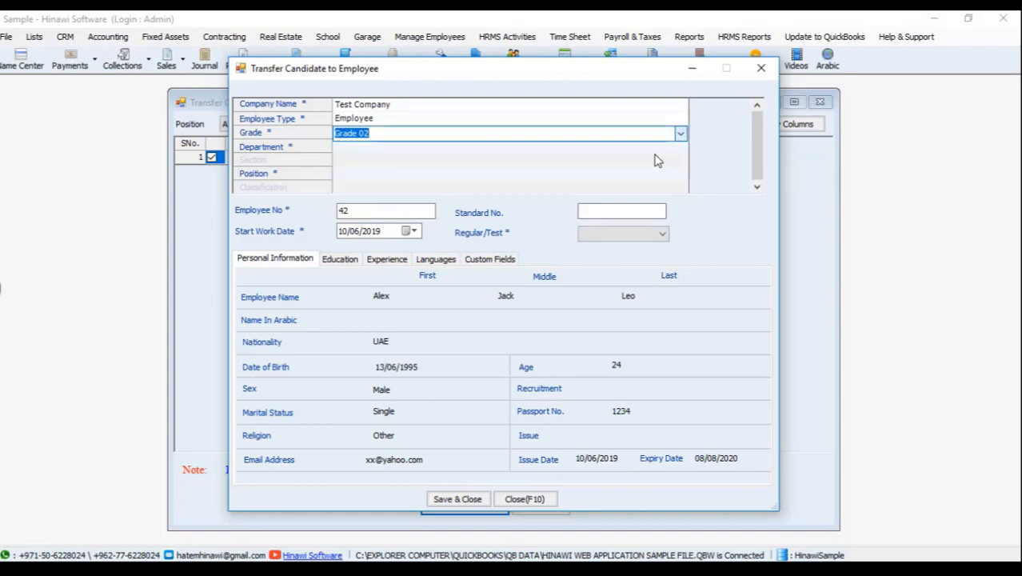
Assign the candidate to the IT Department with the position Software Developer
left_click(663, 158)
left_click(683, 148)
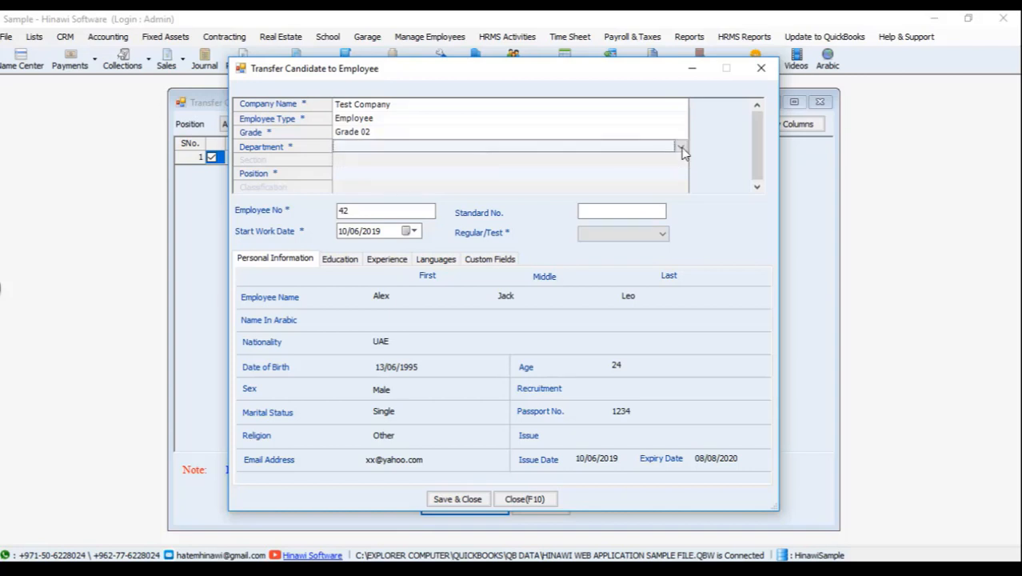
left_click(683, 150)
left_click(683, 150)
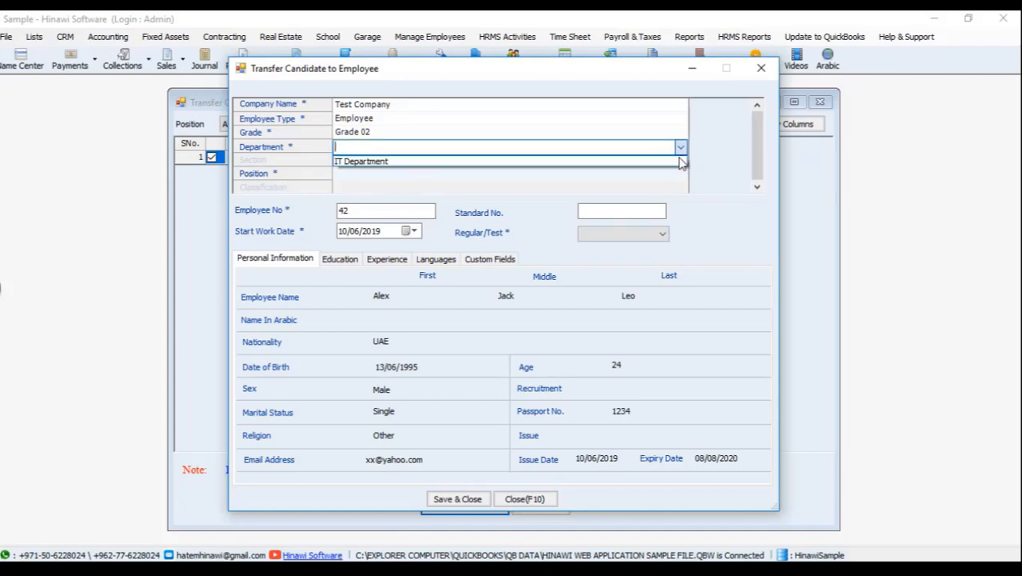
left_click(680, 160)
left_click(678, 175)
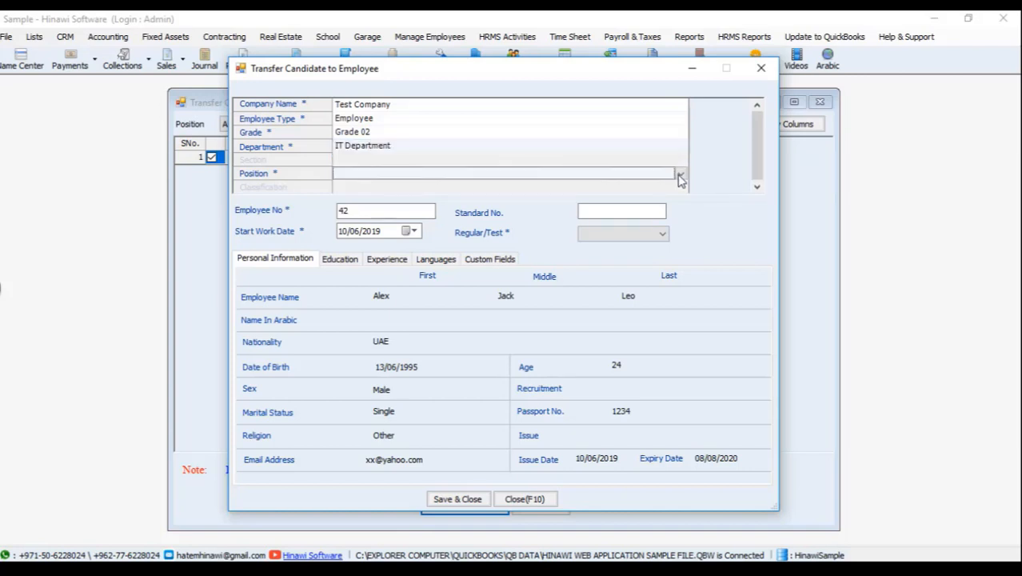
left_click(680, 174)
left_click(680, 174)
left_click(672, 189)
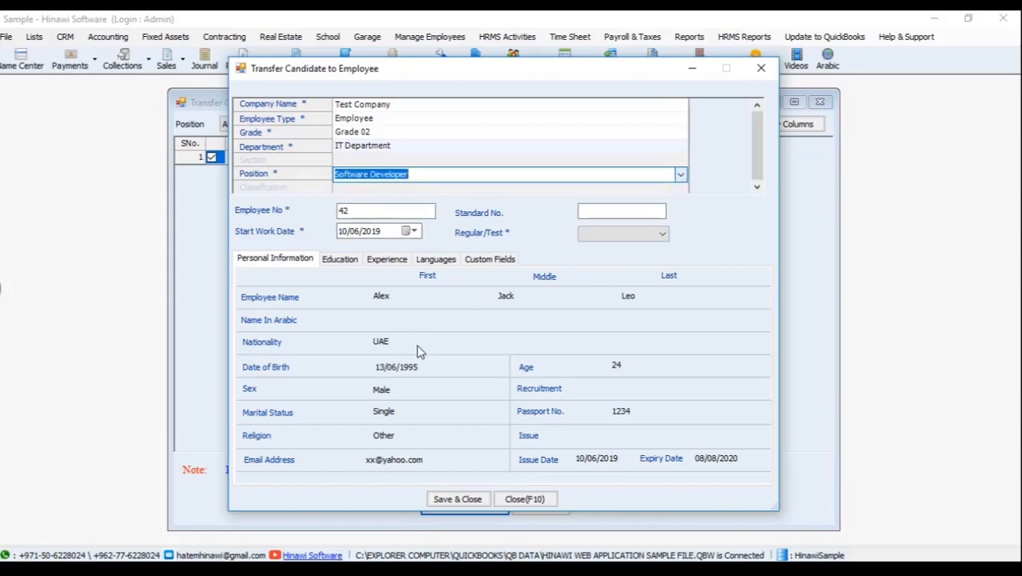
Review the candidate's education, experience, and language and skill details in the transfer form
left_click(346, 263)
left_click(381, 264)
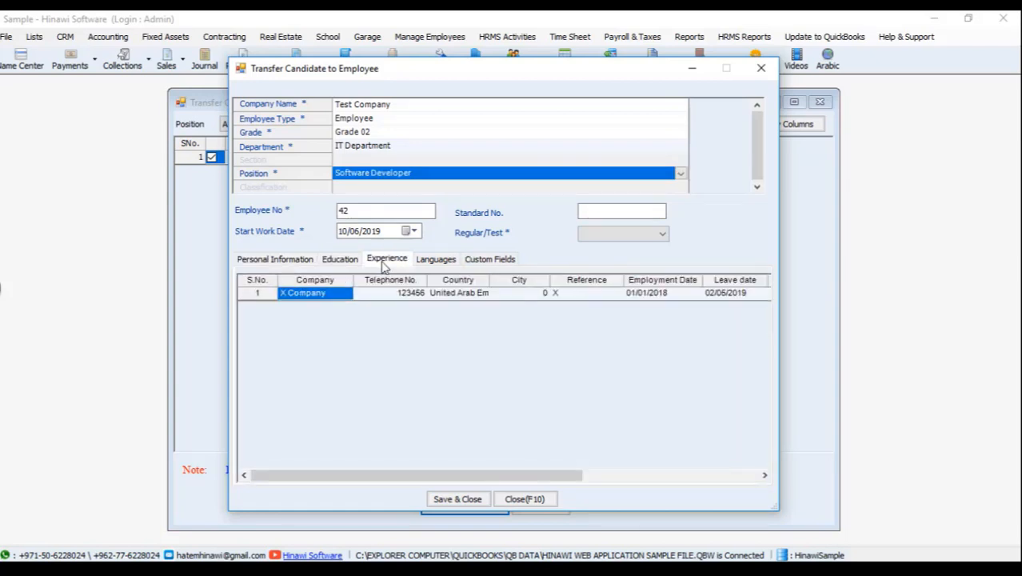
left_click(424, 267)
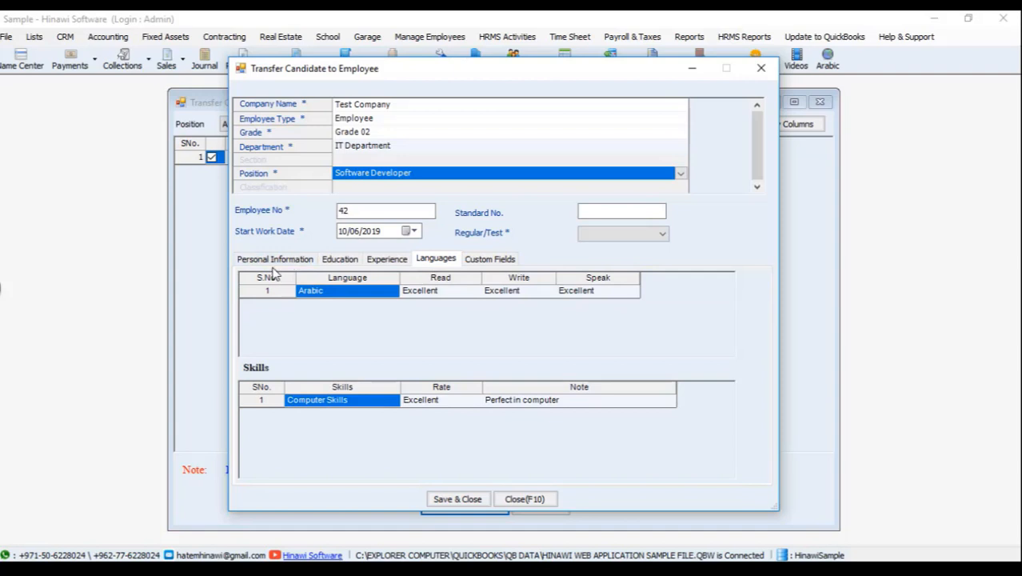
Set Regular/Test to Regular, save the candidate's transfer to employee, and close the Transfer CV to Employee window
left_click(614, 233)
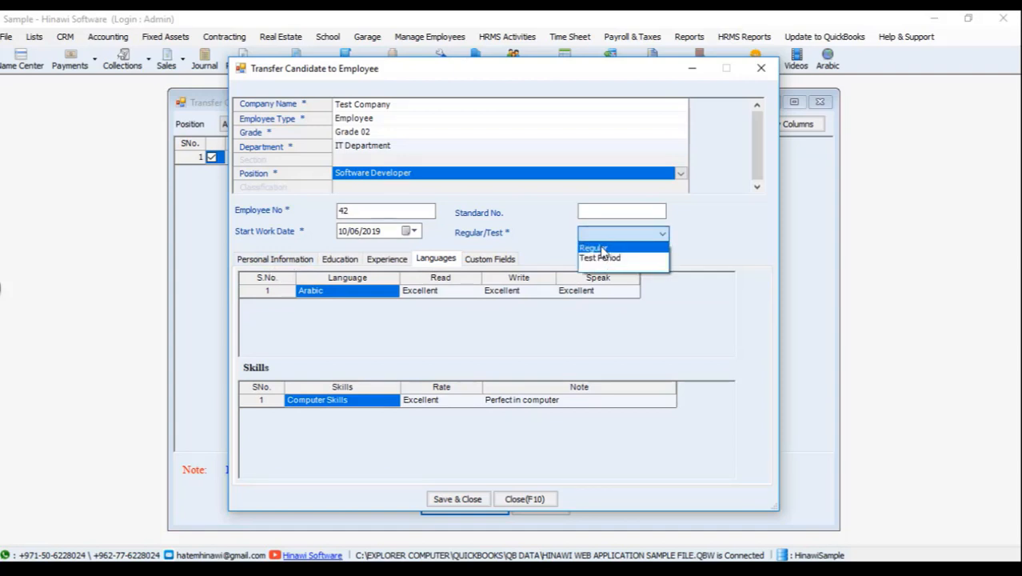
left_click(598, 248)
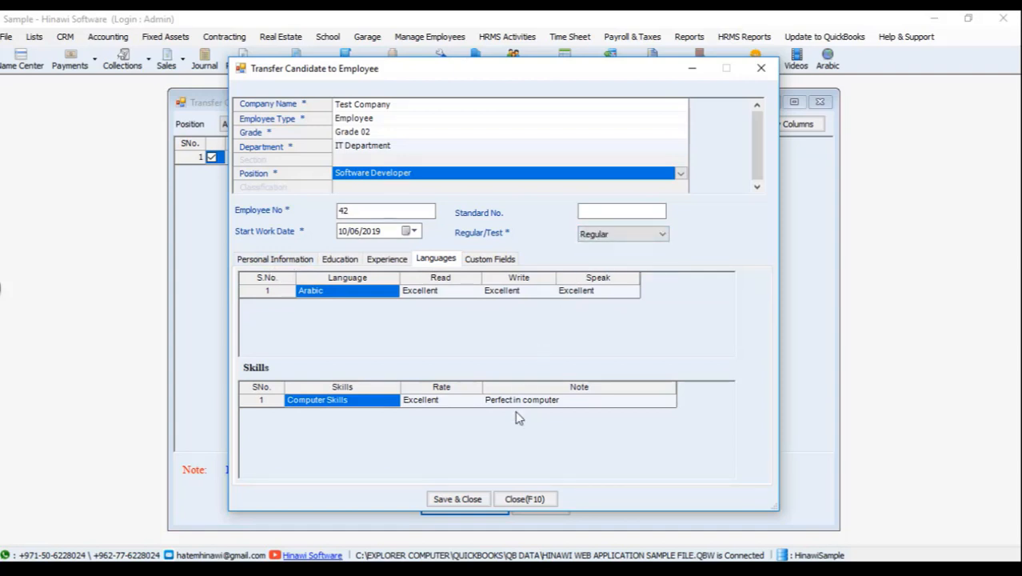
left_click(468, 500)
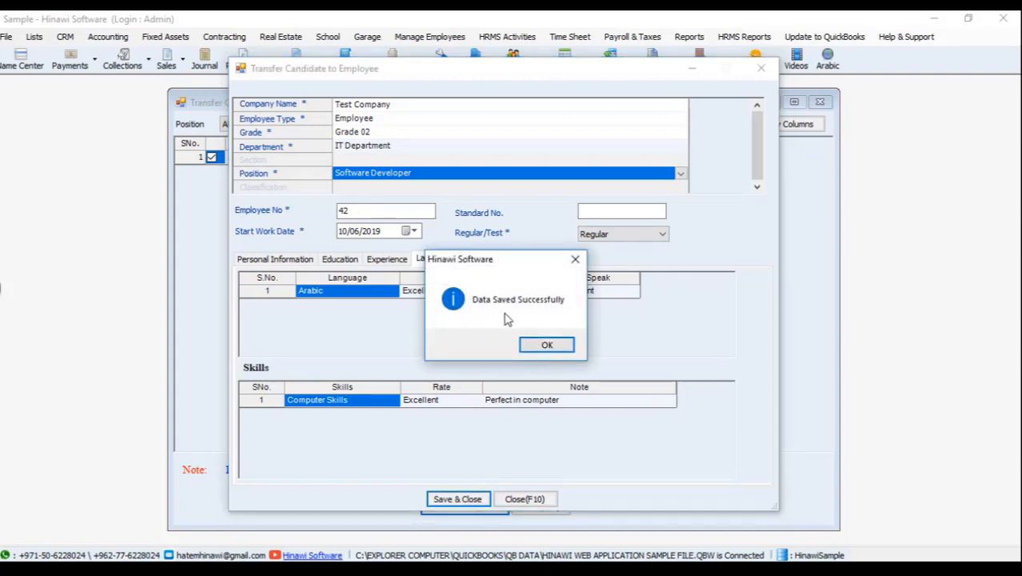
left_click(544, 343)
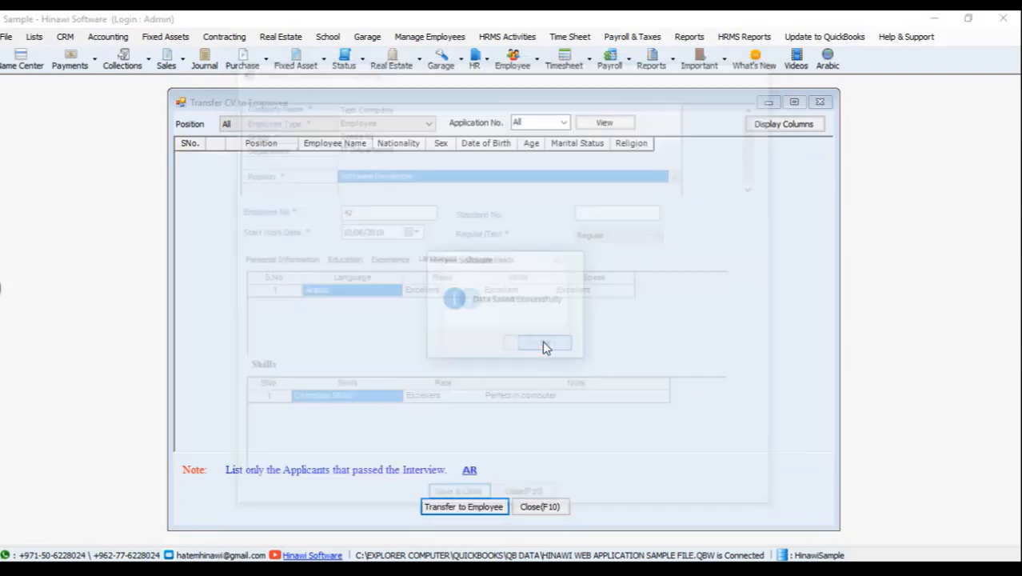
left_click(544, 345)
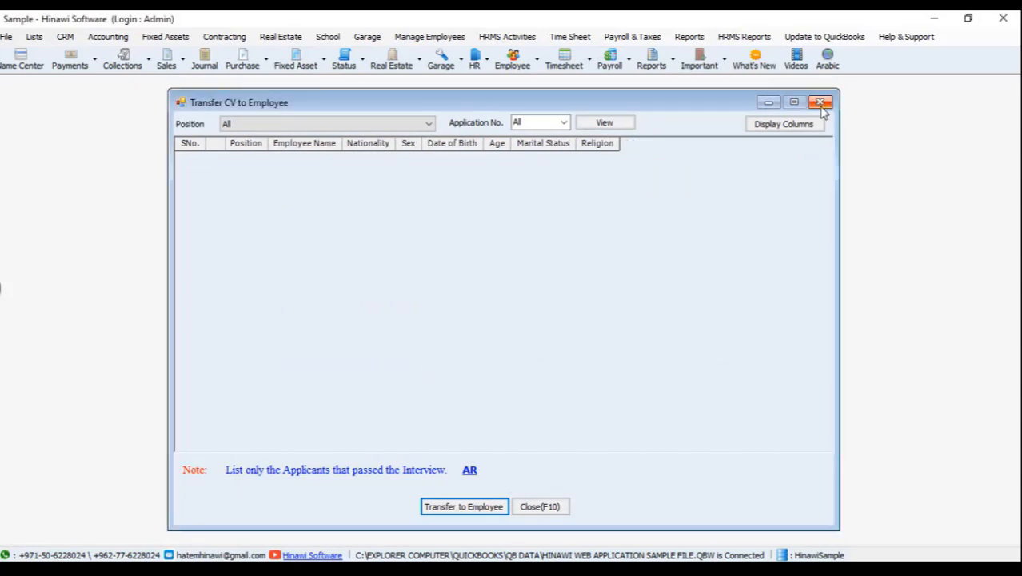
left_click(820, 104)
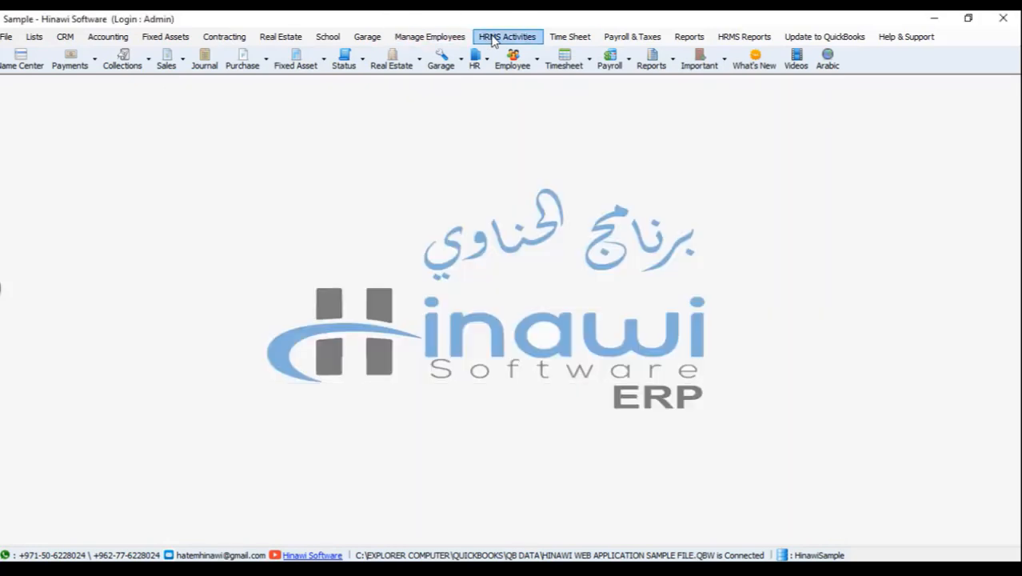
Open the Employee List and check the employees under the Test company and its TEST department
left_click(441, 40)
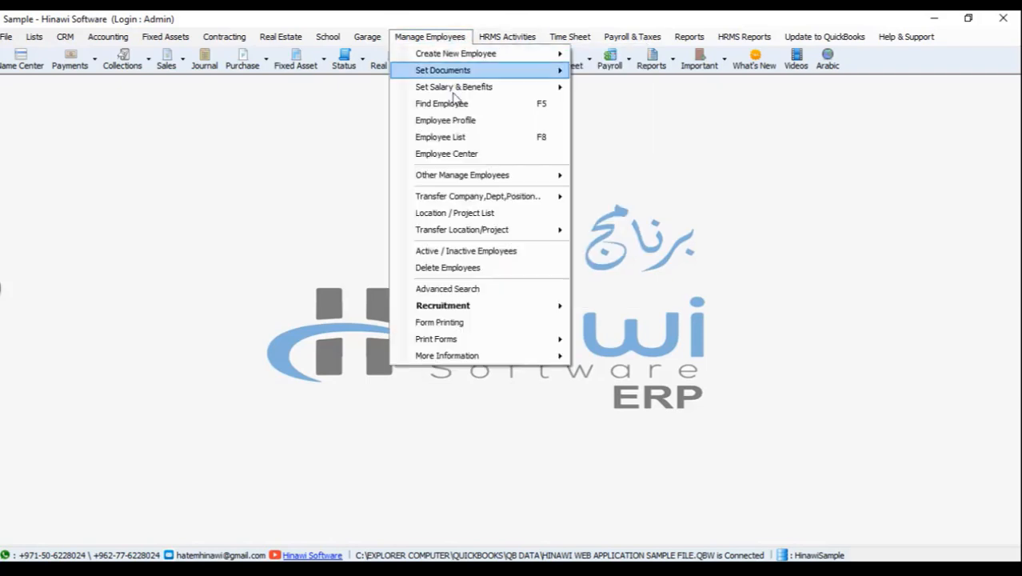
left_click(458, 139)
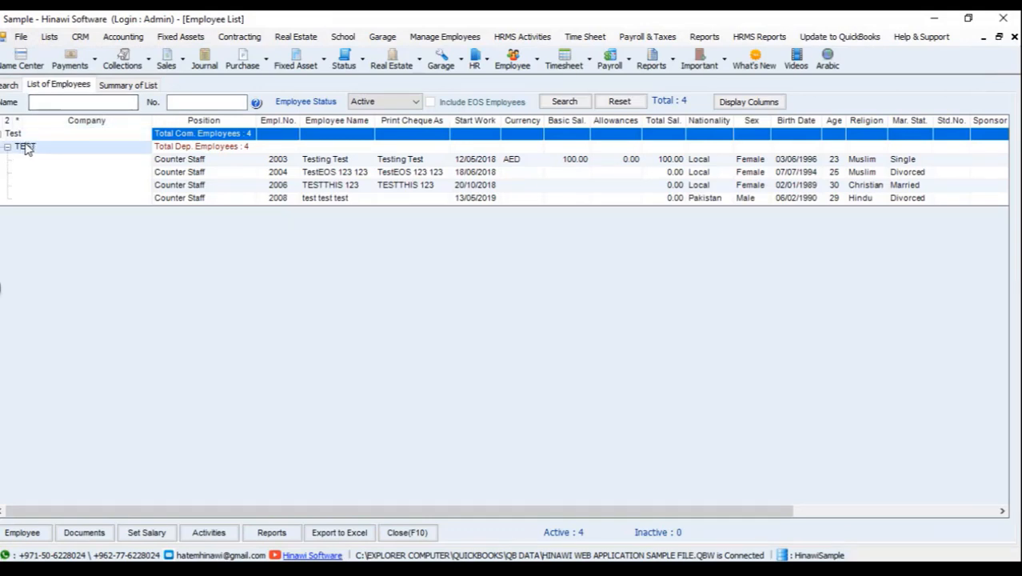
left_click(1, 134)
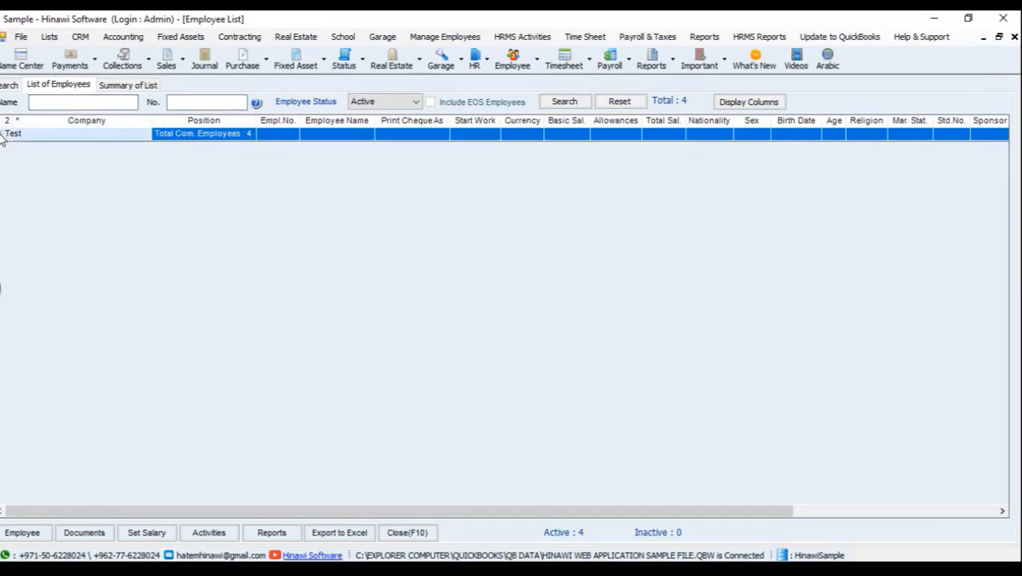
left_click(1, 134)
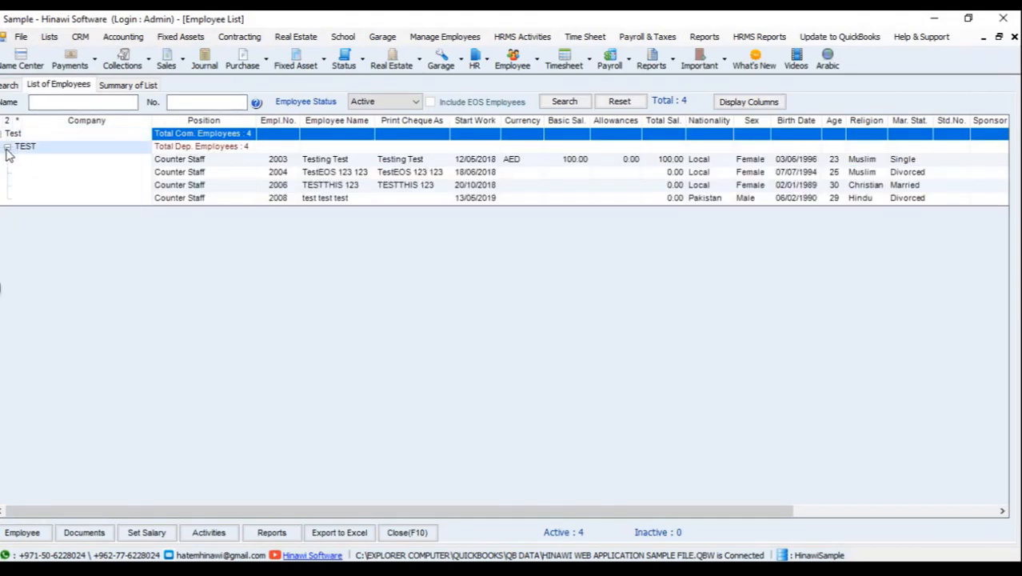
left_click(7, 148)
left_click(6, 148)
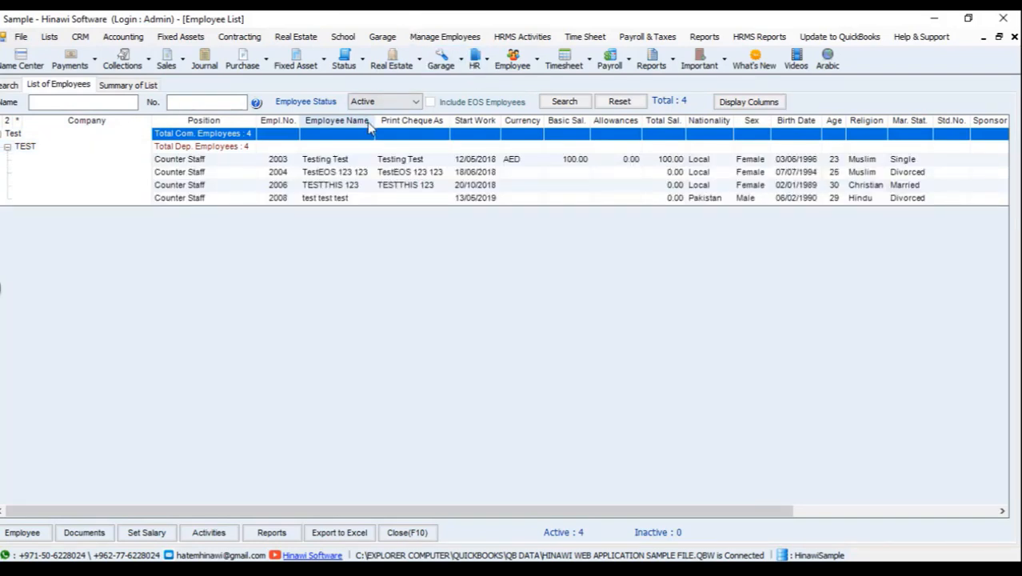
Change the default company in the HRMS settings to Test Company
left_click(461, 38)
left_click(462, 38)
left_click(20, 37)
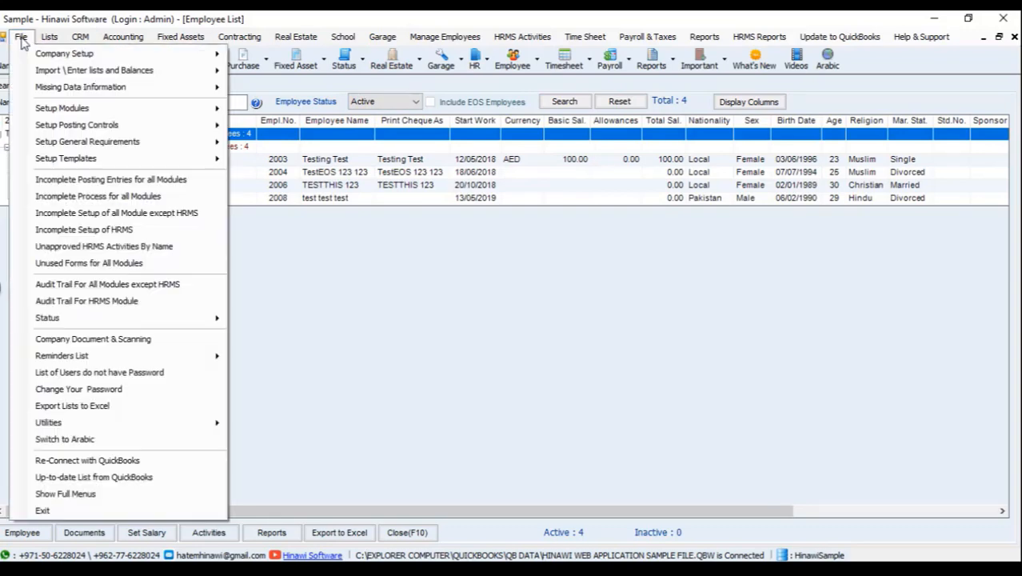
mouse_move(45, 110)
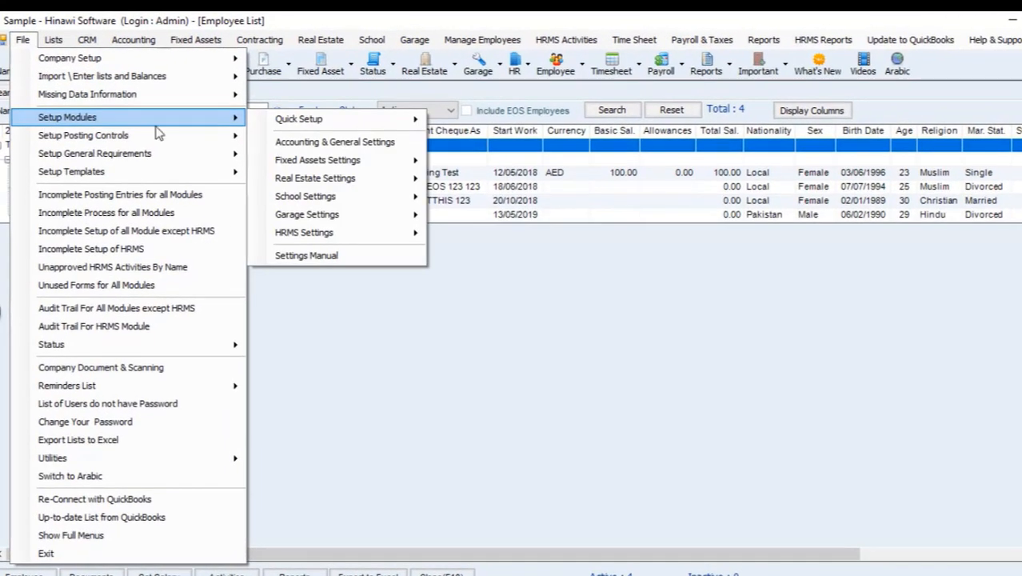
mouse_move(358, 238)
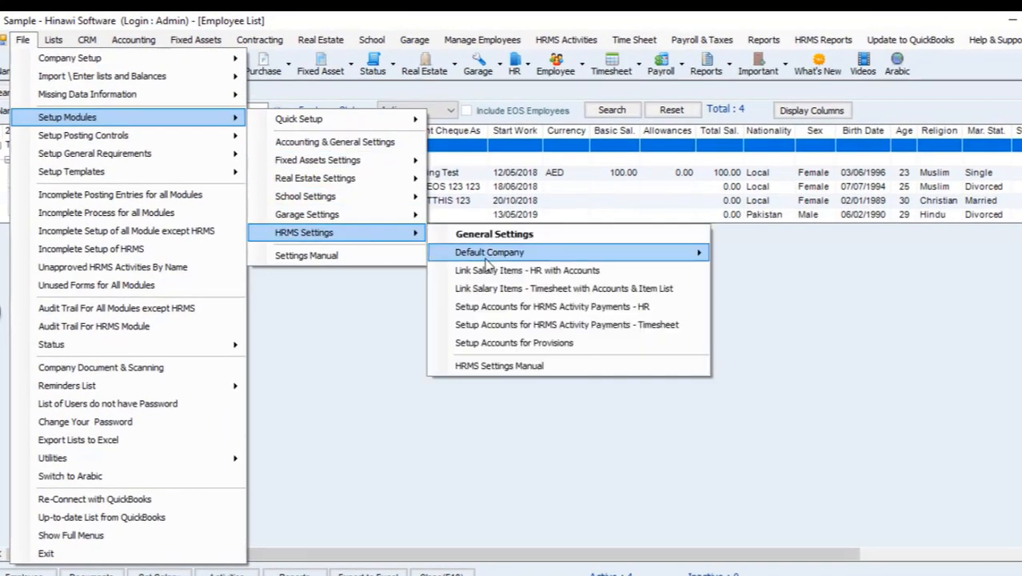
mouse_move(489, 254)
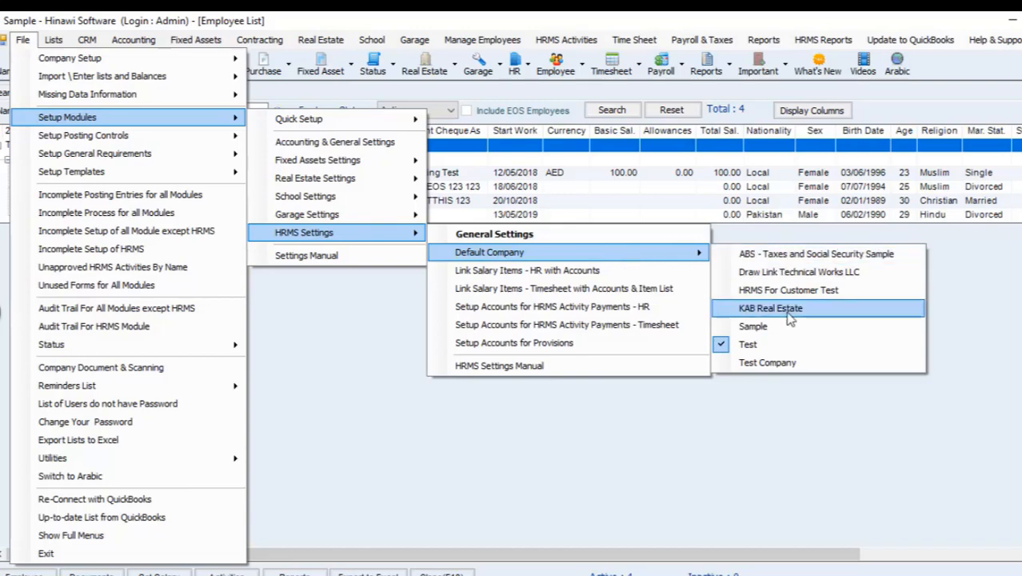
left_click(782, 363)
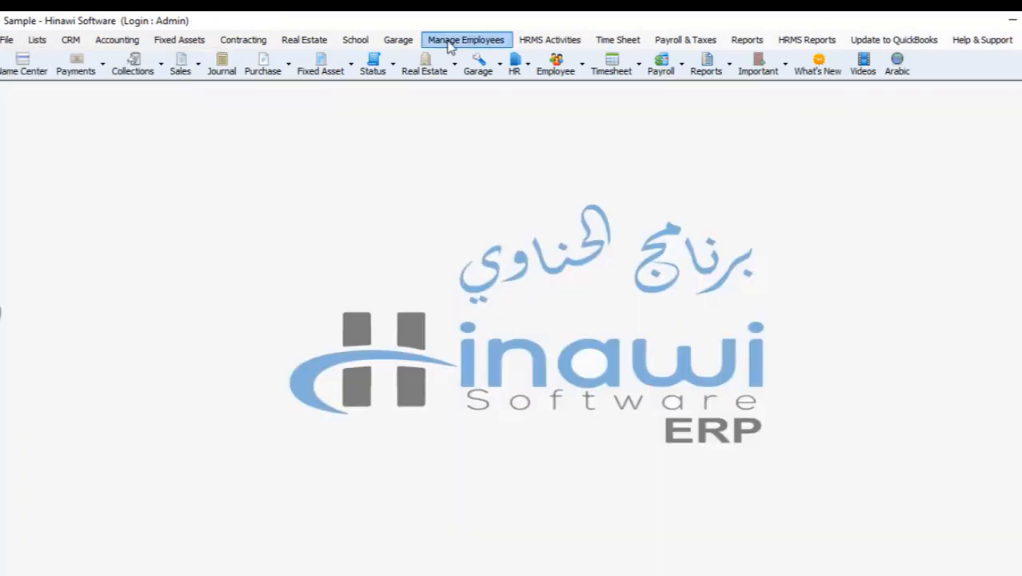
Reopen the Employee List, view the profile of the transferred Software Developer employee in the IT Department, and close the profile
left_click(452, 40)
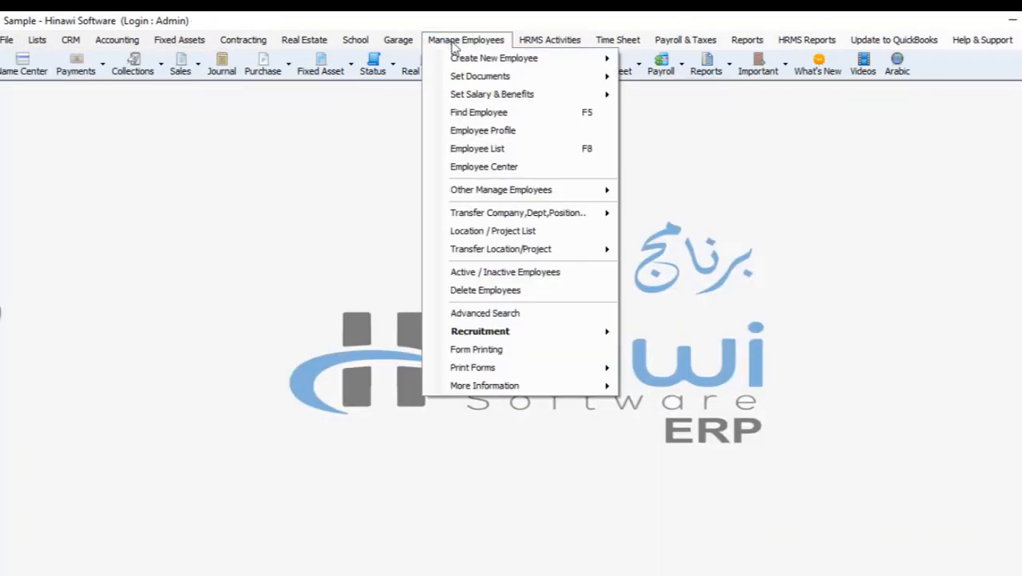
left_click(499, 152)
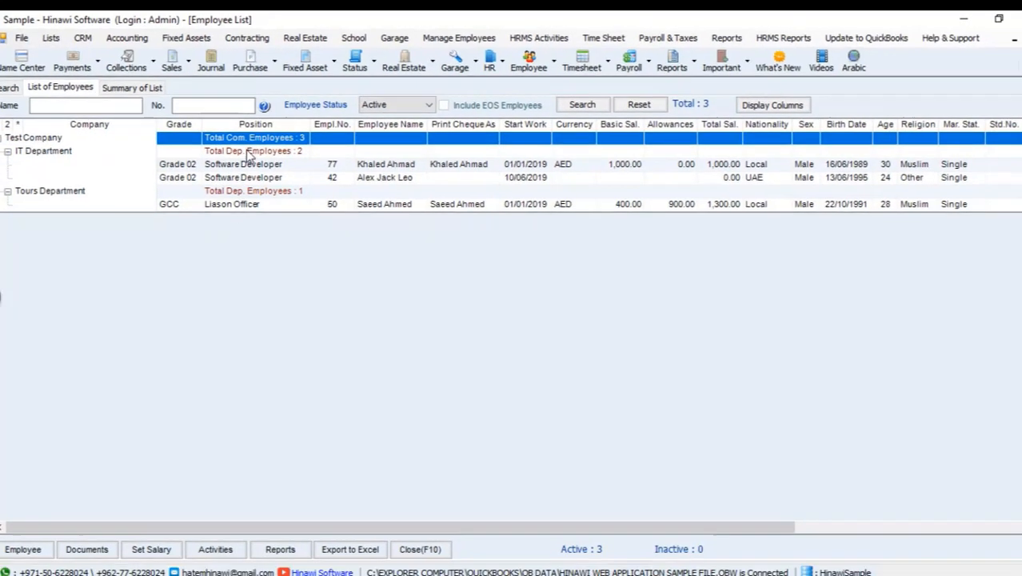
left_click(381, 179)
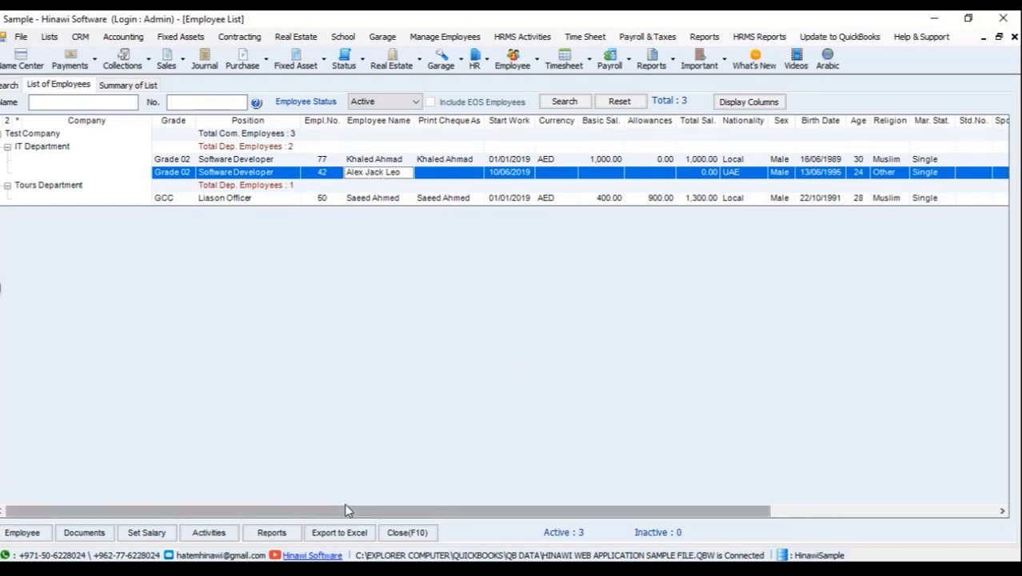
left_click_drag(607, 510, 506, 495)
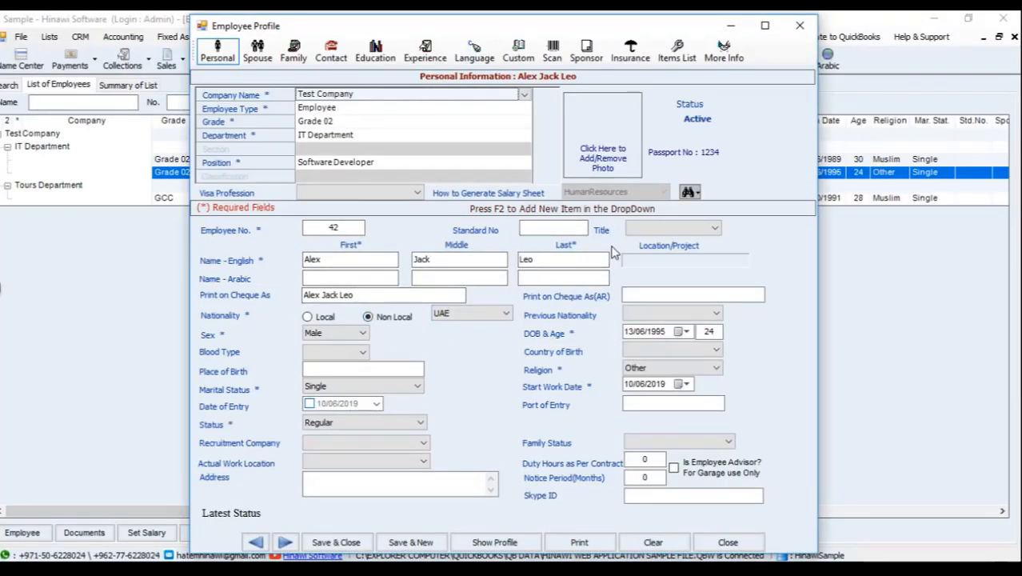
left_click(798, 29)
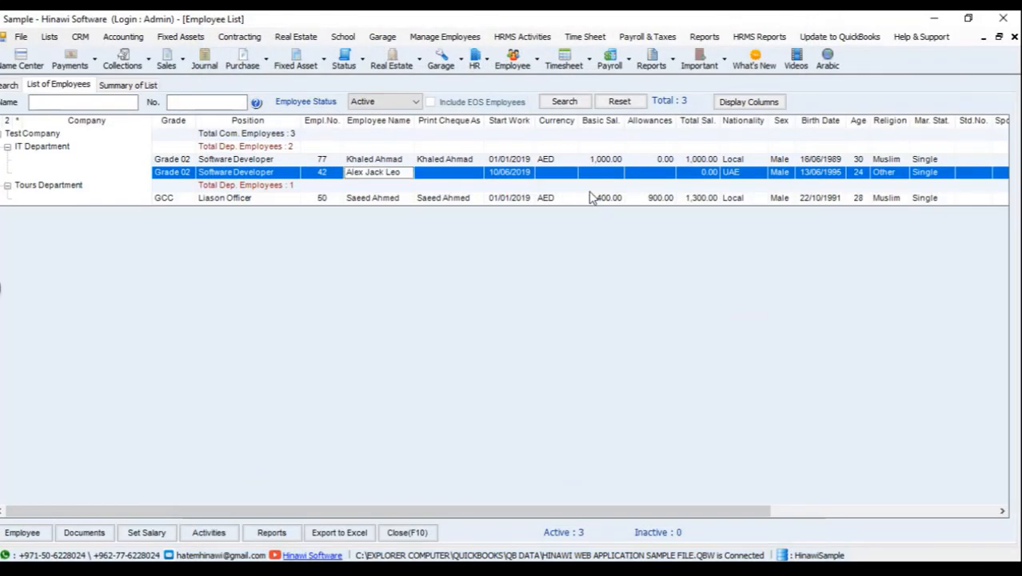
Close the Employee List, delete the Cargo Officer candidate's CV through the recruitment Delete CV activity, and close the Delete CV window
left_click(409, 532)
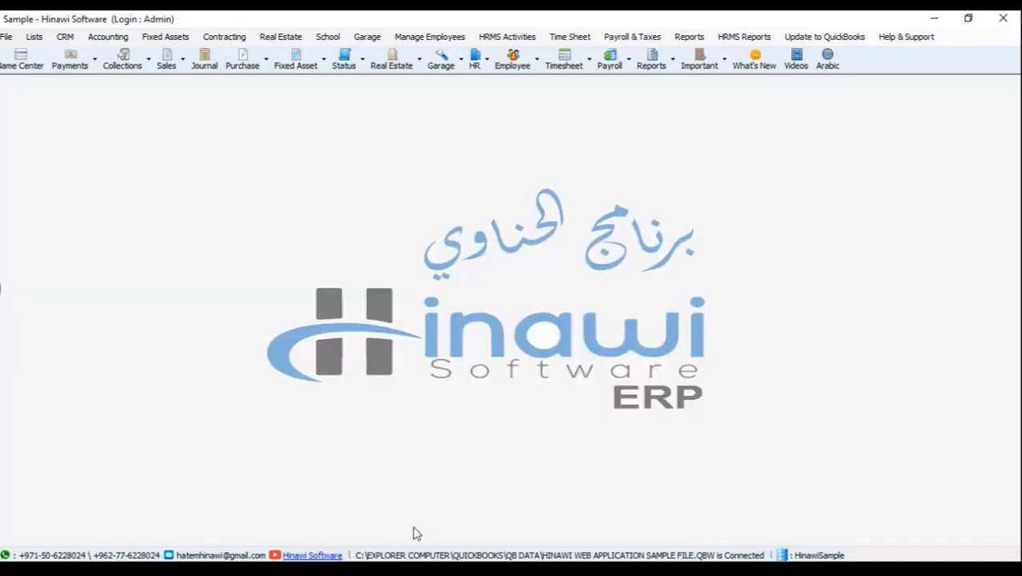
left_click(429, 37)
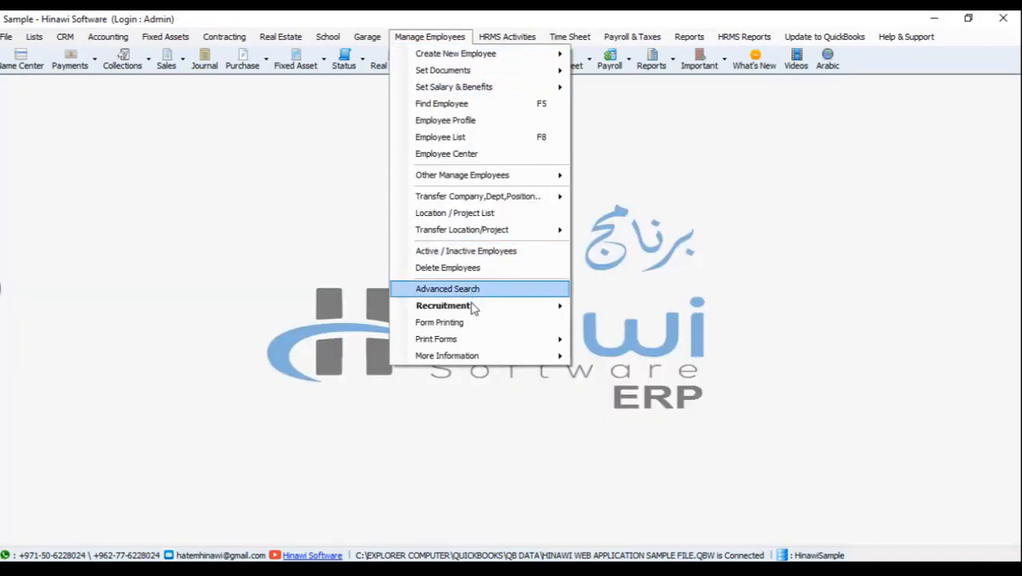
mouse_move(473, 306)
mouse_move(732, 343)
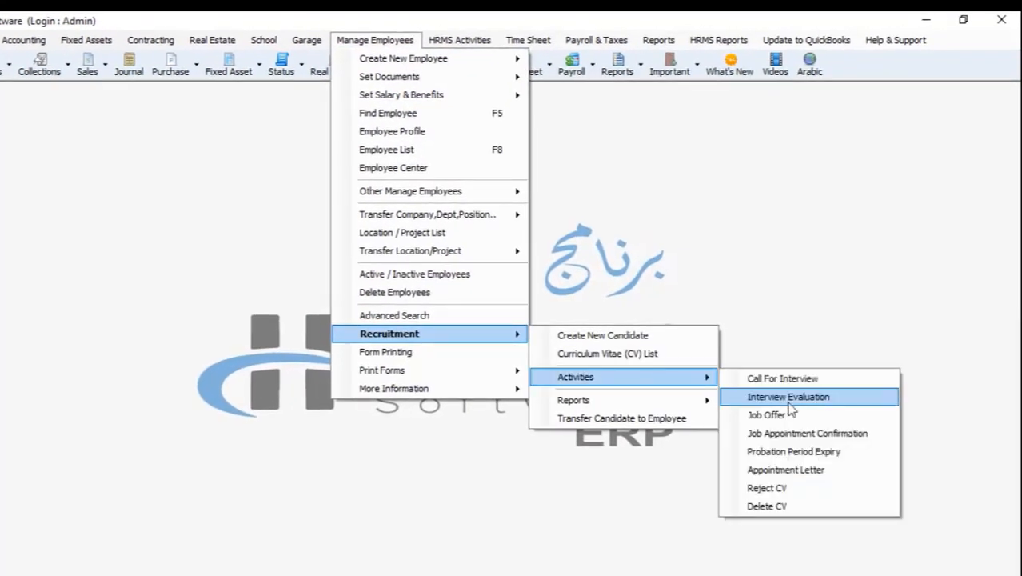
left_click(791, 507)
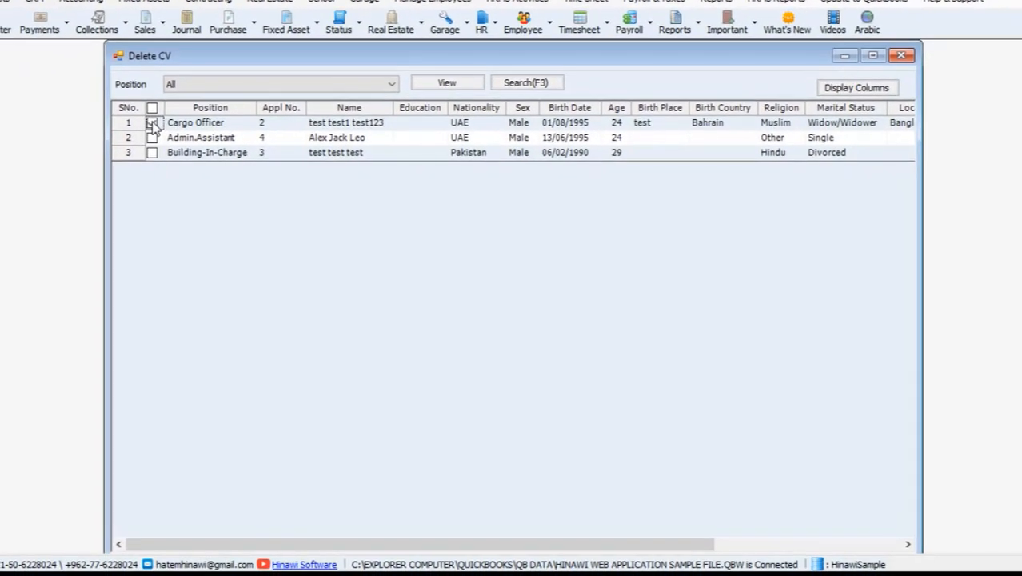
left_click(152, 124)
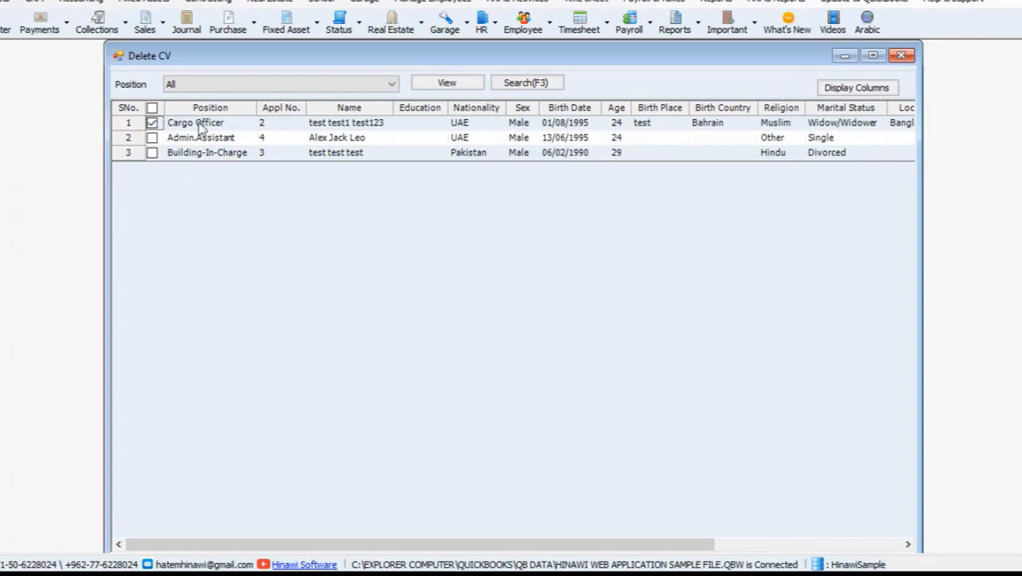
left_click(873, 55)
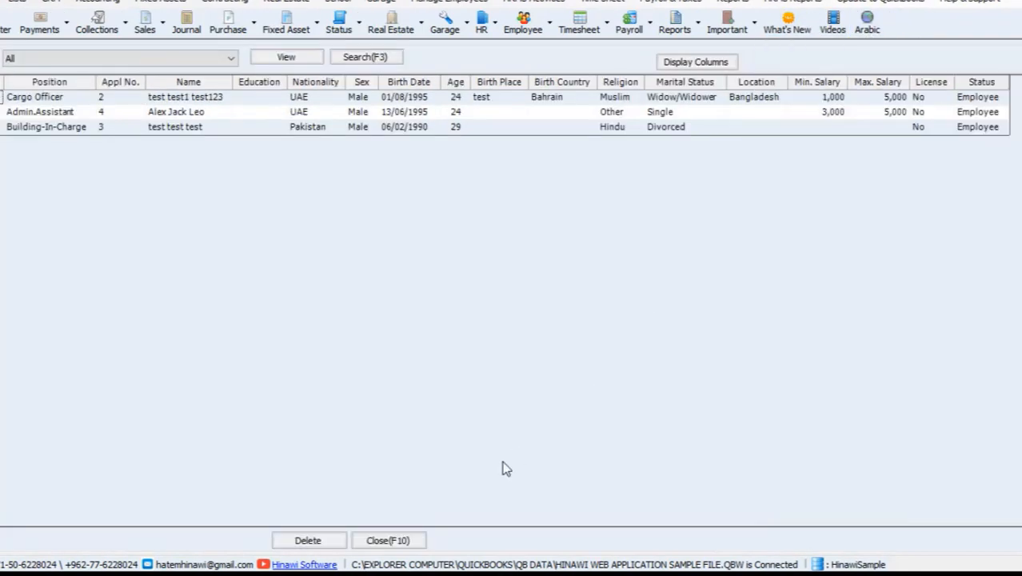
left_click(324, 541)
left_click(524, 336)
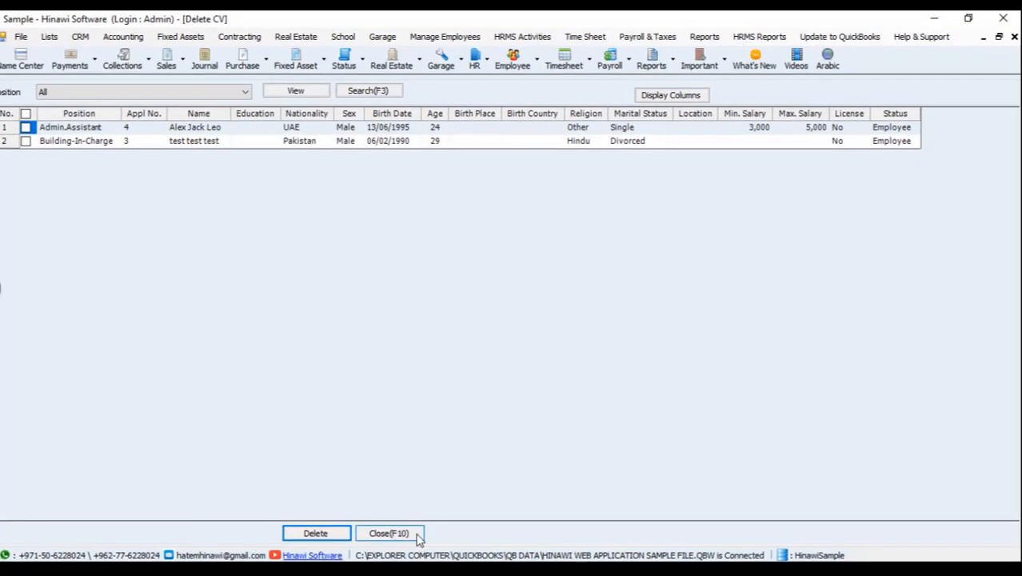
left_click(390, 533)
Open the recruitment Reject CV activity, view the candidates for all positions, and close the window
left_click(445, 38)
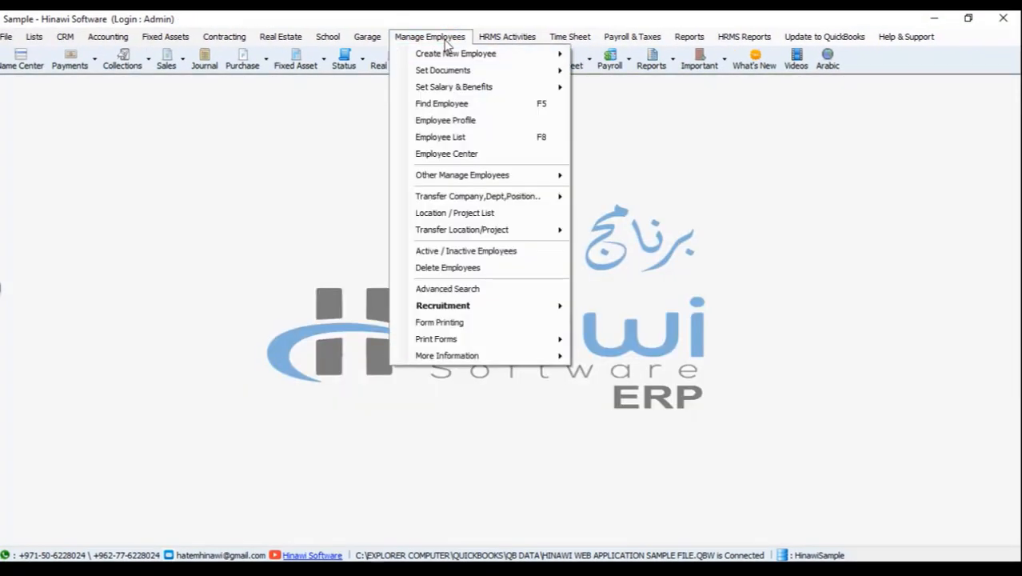
mouse_move(523, 318)
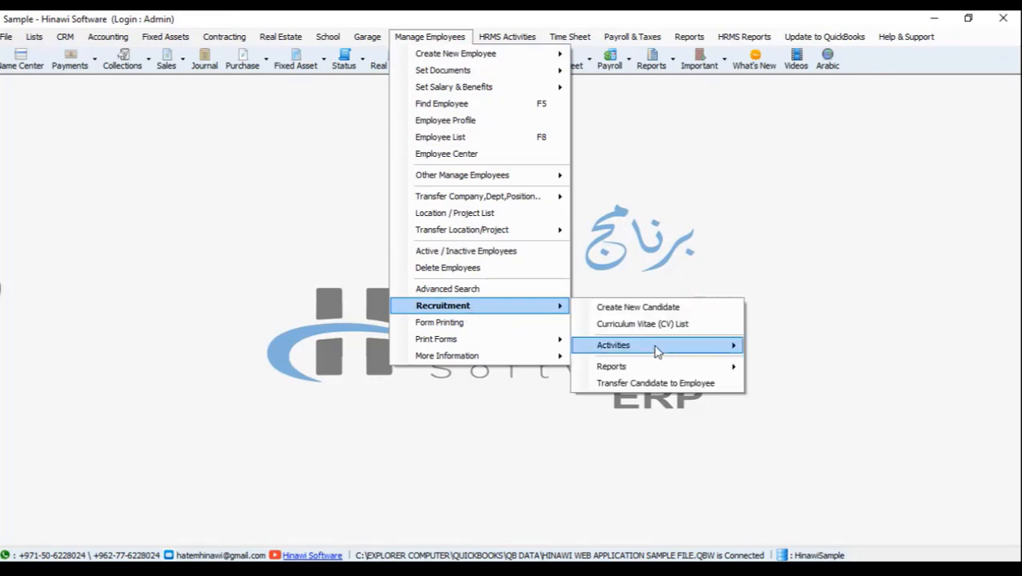
mouse_move(656, 352)
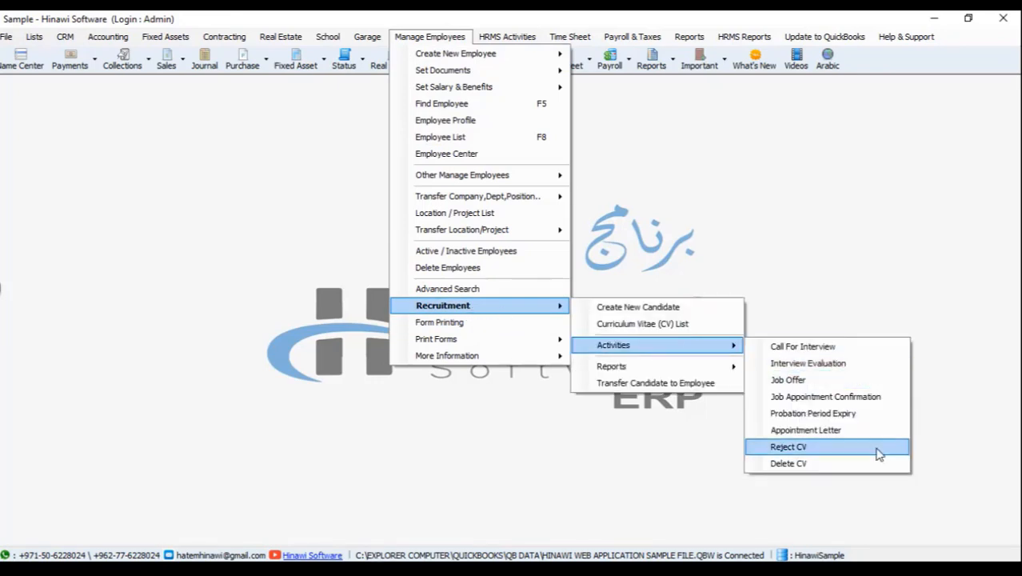
left_click(796, 446)
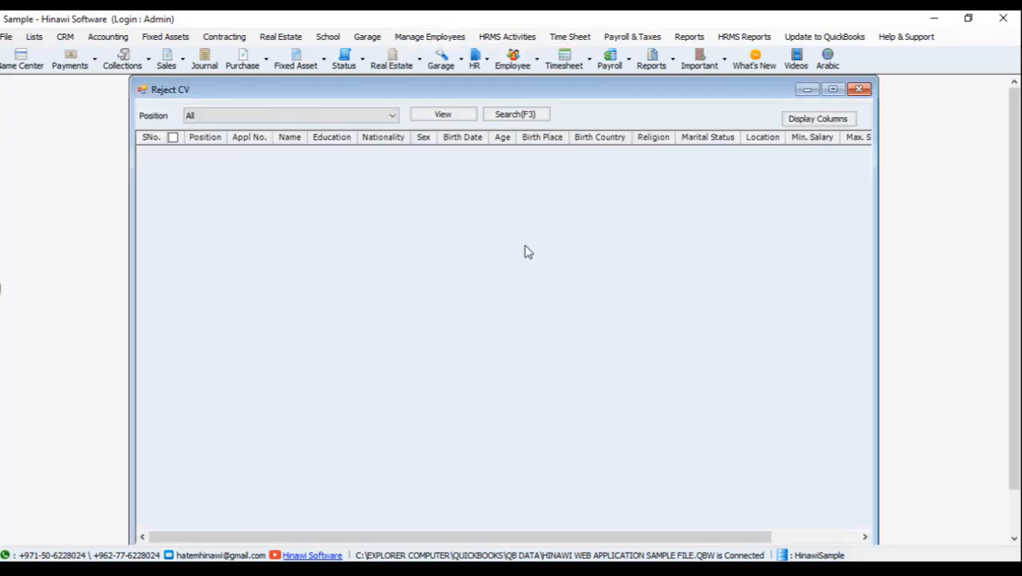
left_click(434, 119)
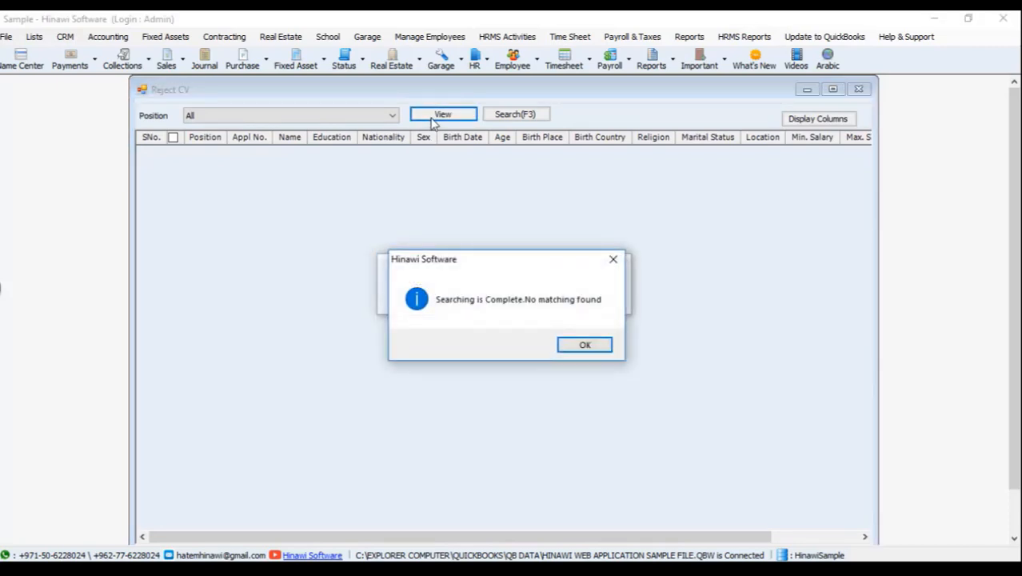
left_click(586, 346)
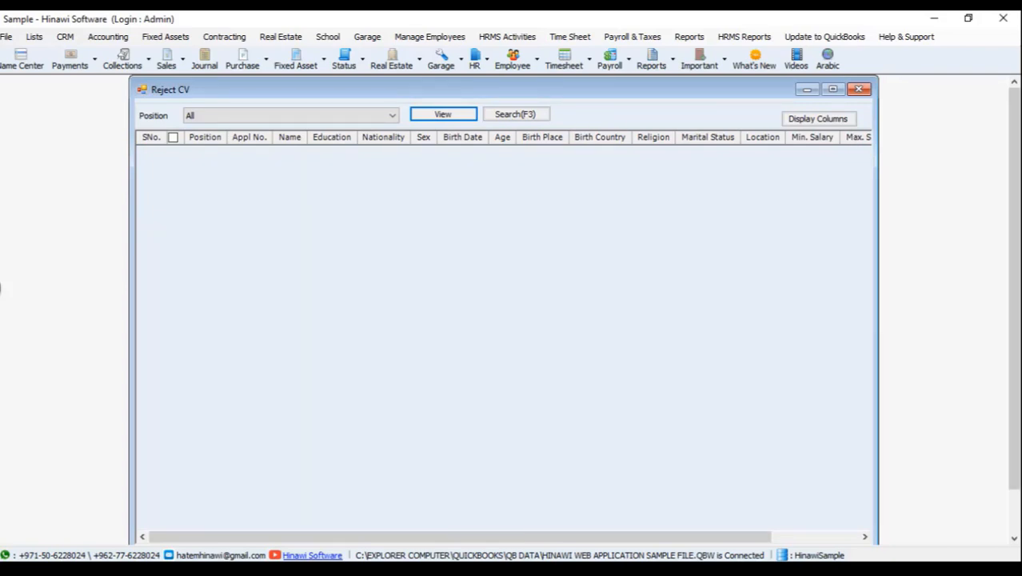
left_click_drag(1016, 153, 1016, 182)
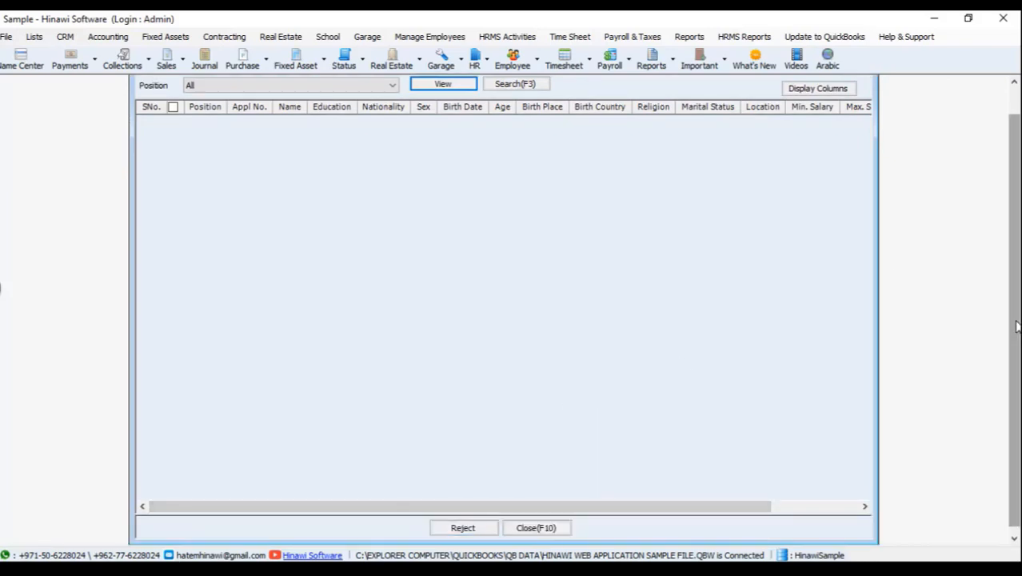
scroll(1000, 208, "up", 2)
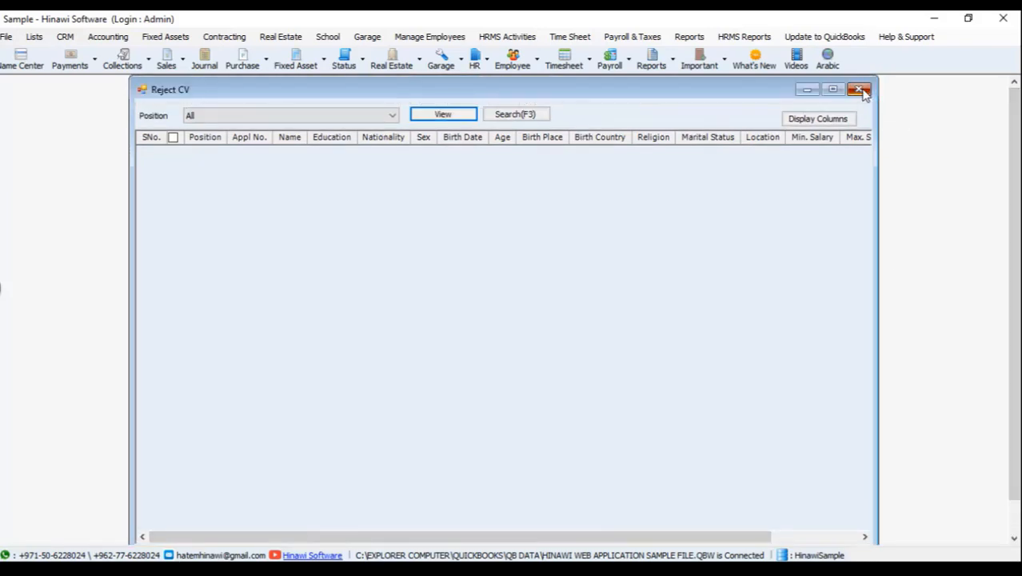
left_click(859, 89)
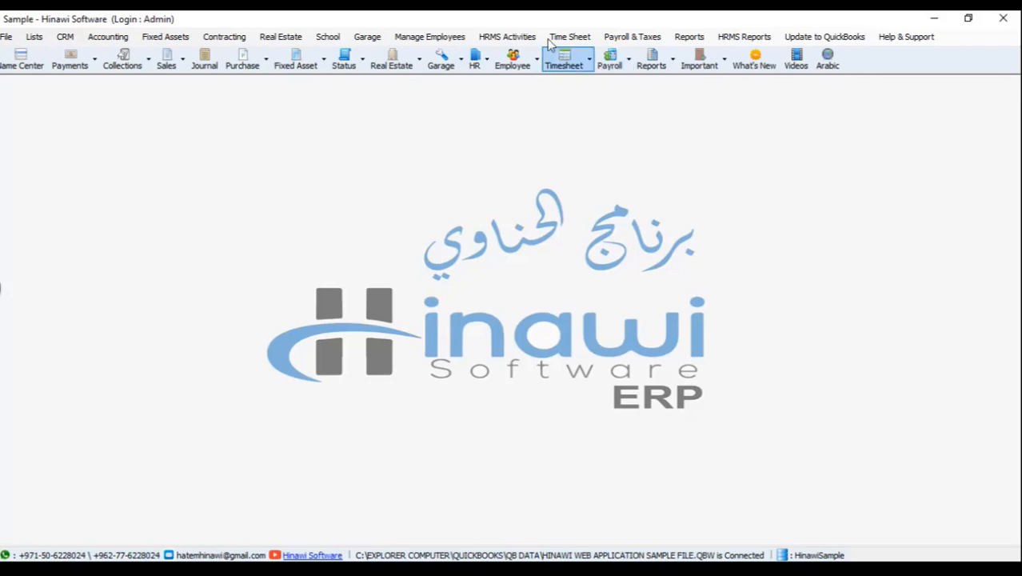
left_click(461, 38)
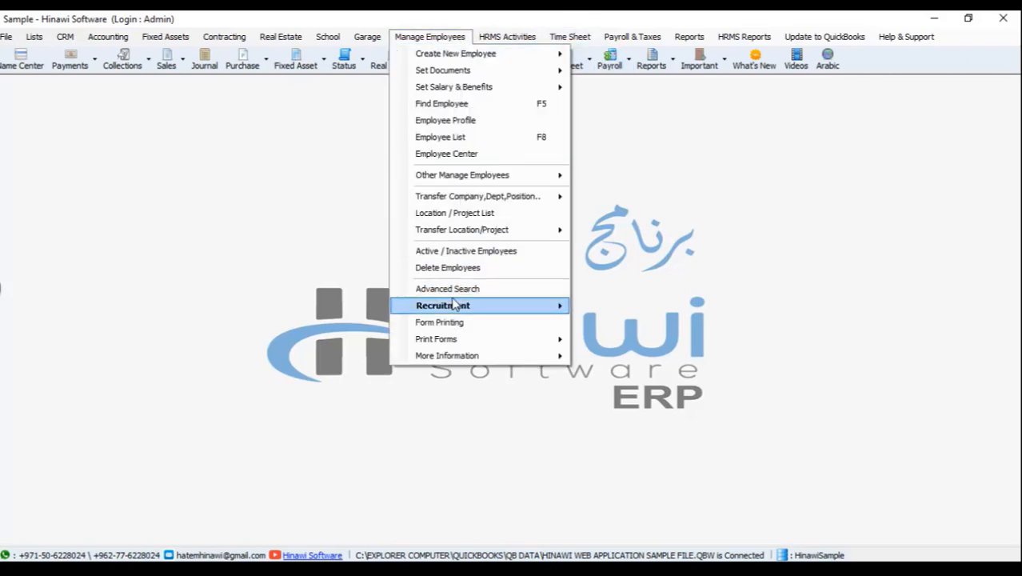
mouse_move(455, 305)
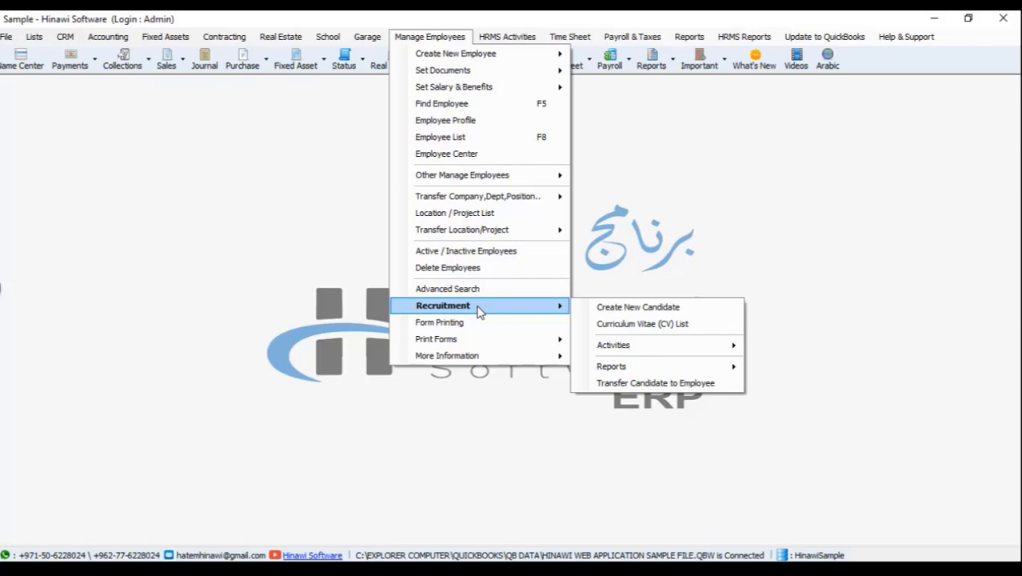
mouse_move(695, 346)
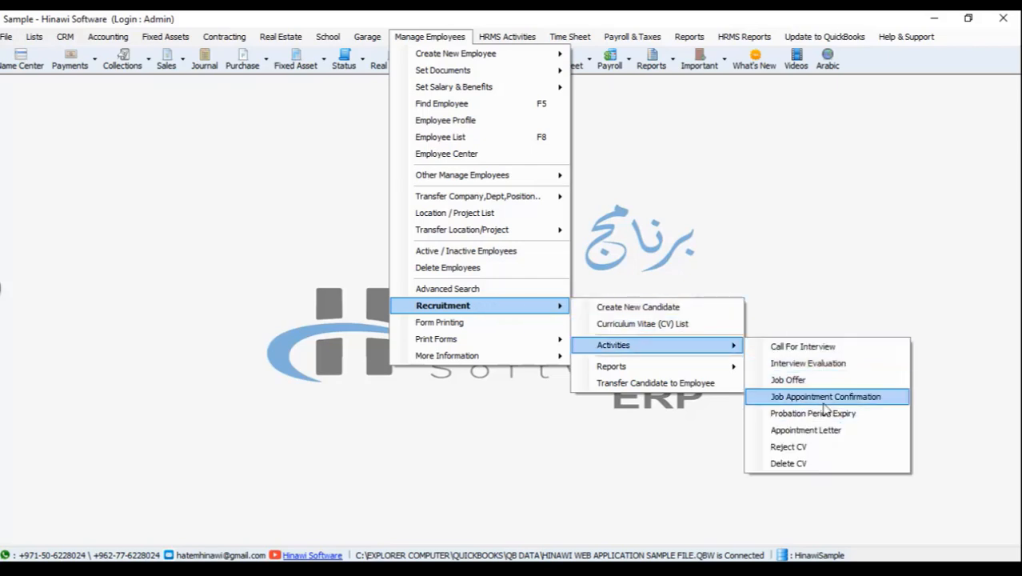